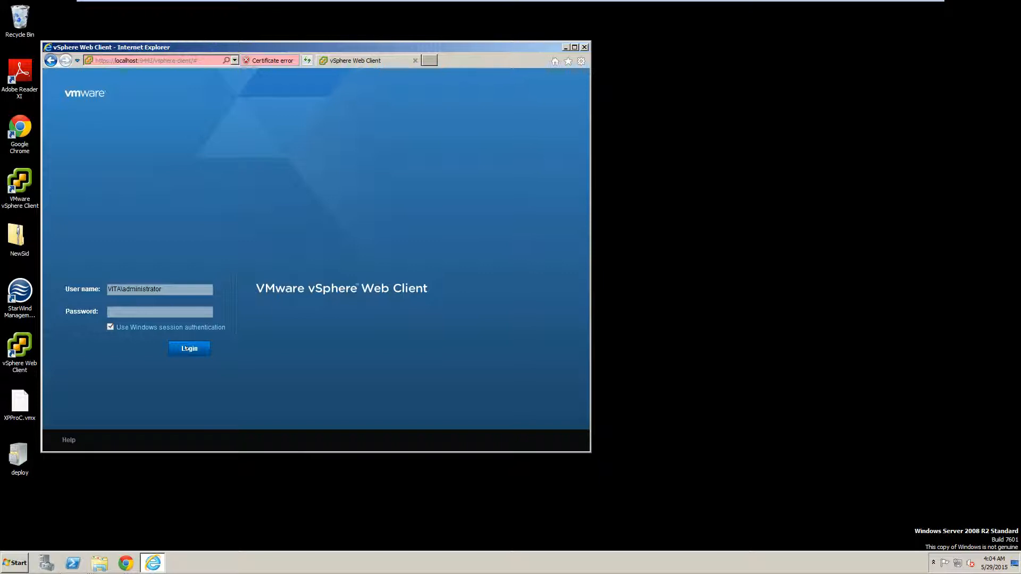
Log in with Windows session authentication, allowing the Client Integration Plug-In, and open the vCenter inventory in a maximized window.
{"action": "left_click", "coordinate": [187, 346]}
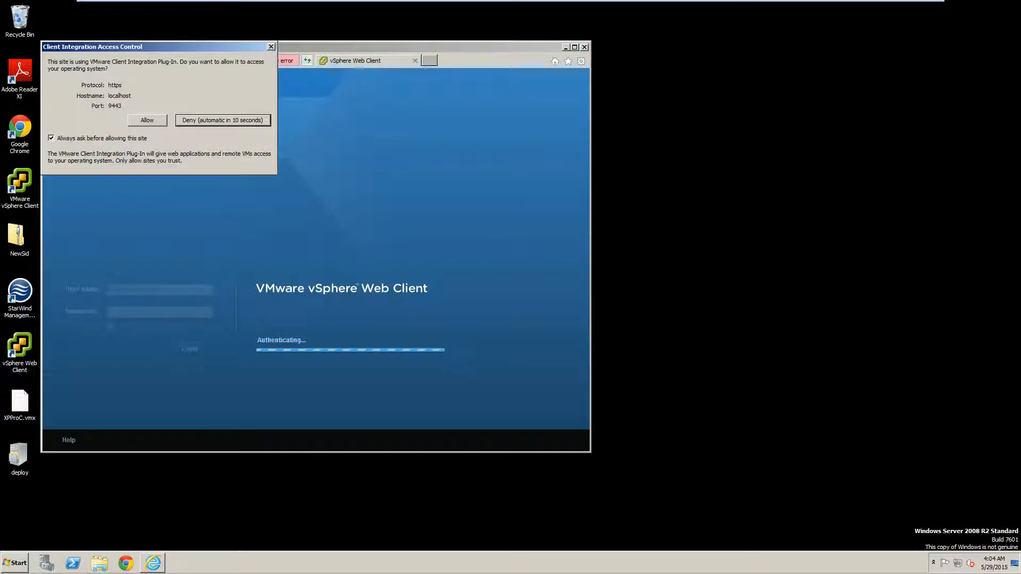
{"action": "left_click", "coordinate": [138, 122]}
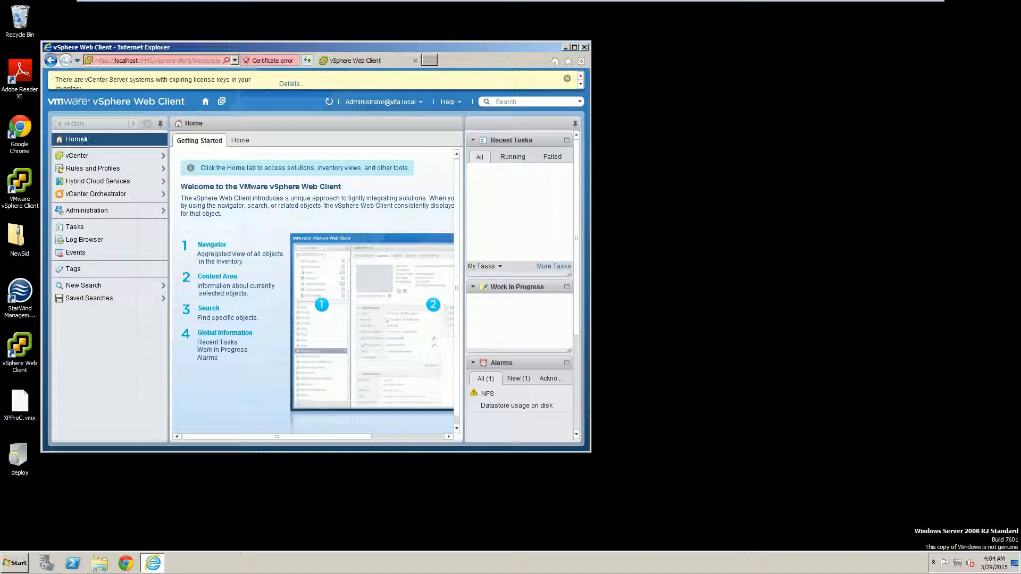
{"action": "left_click", "coordinate": [76, 153]}
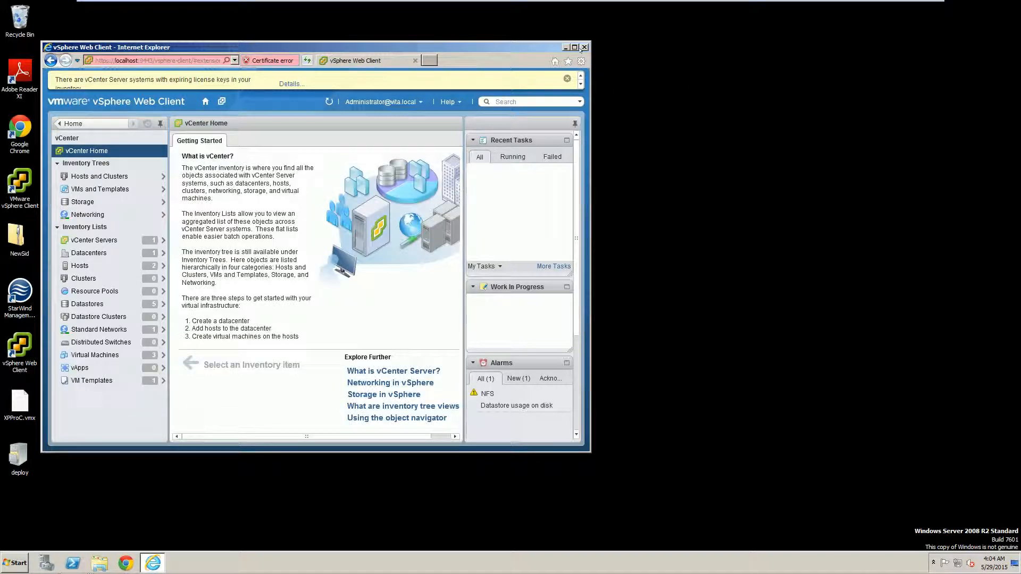
{"action": "left_click", "coordinate": [574, 47]}
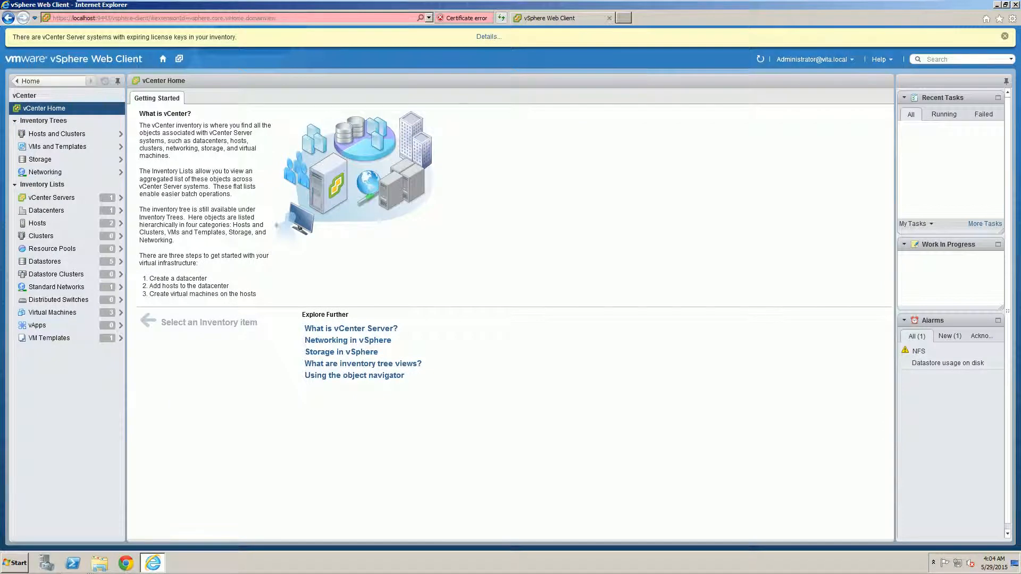
Open the Hosts and Clusters inventory tree and expand the Training datacenter.
{"action": "left_click", "coordinate": [53, 312]}
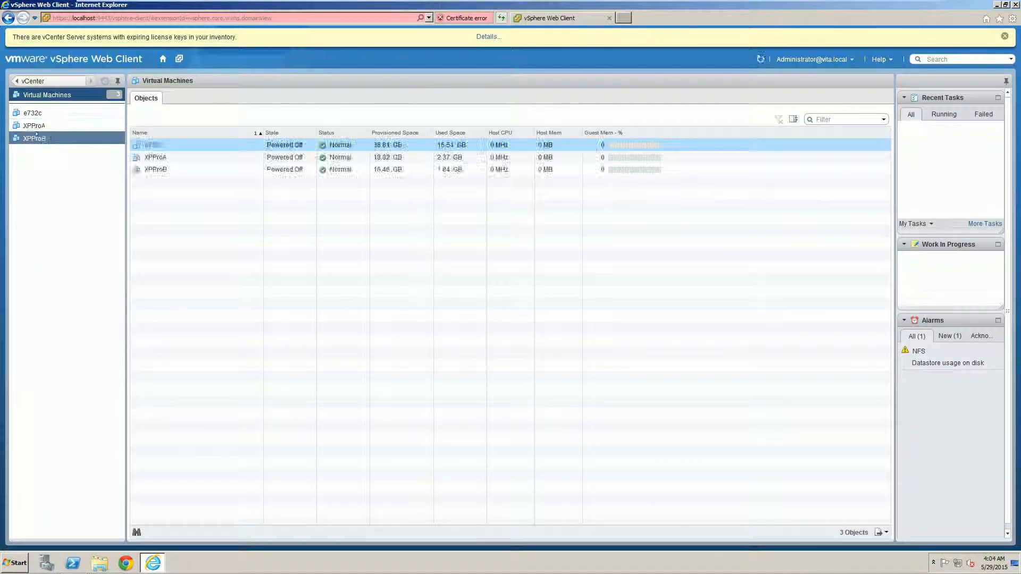
{"action": "left_click", "coordinate": [32, 81]}
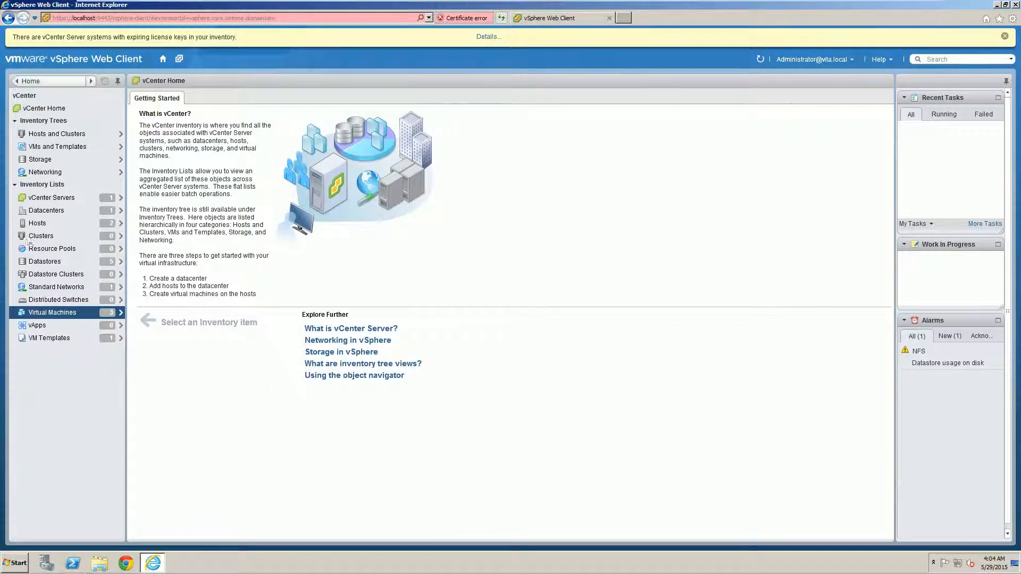
{"action": "left_click", "coordinate": [64, 135]}
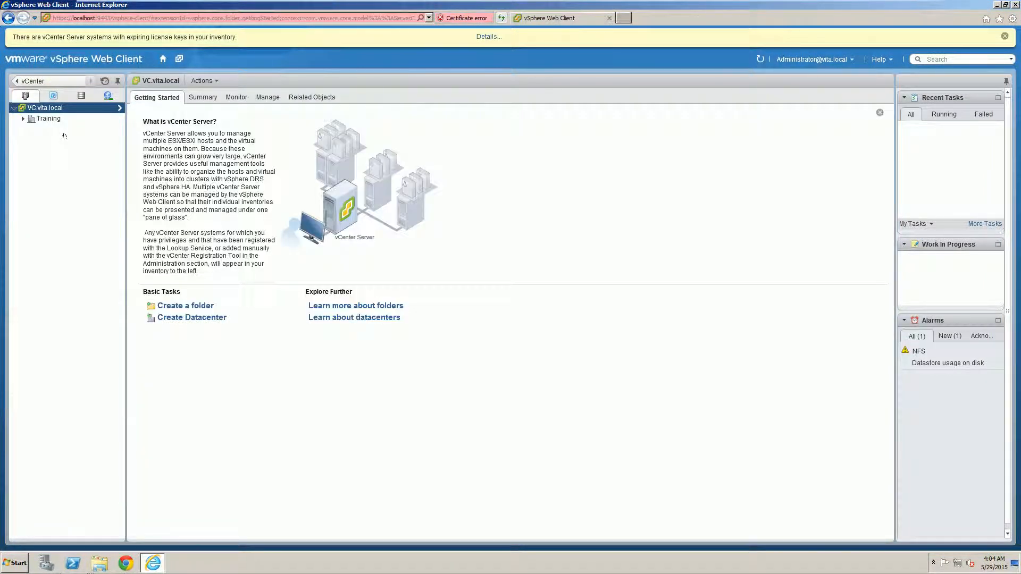
{"action": "left_click", "coordinate": [23, 119]}
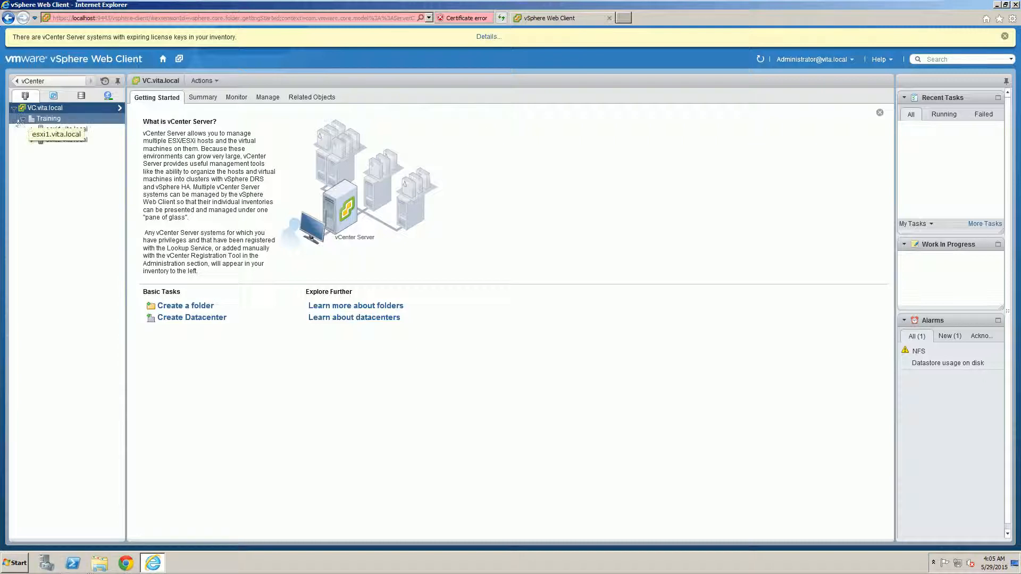
Start a new vApp on host esxi2.vita.local, using the Create a new vApp creation type.
{"action": "left_click", "coordinate": [63, 140]}
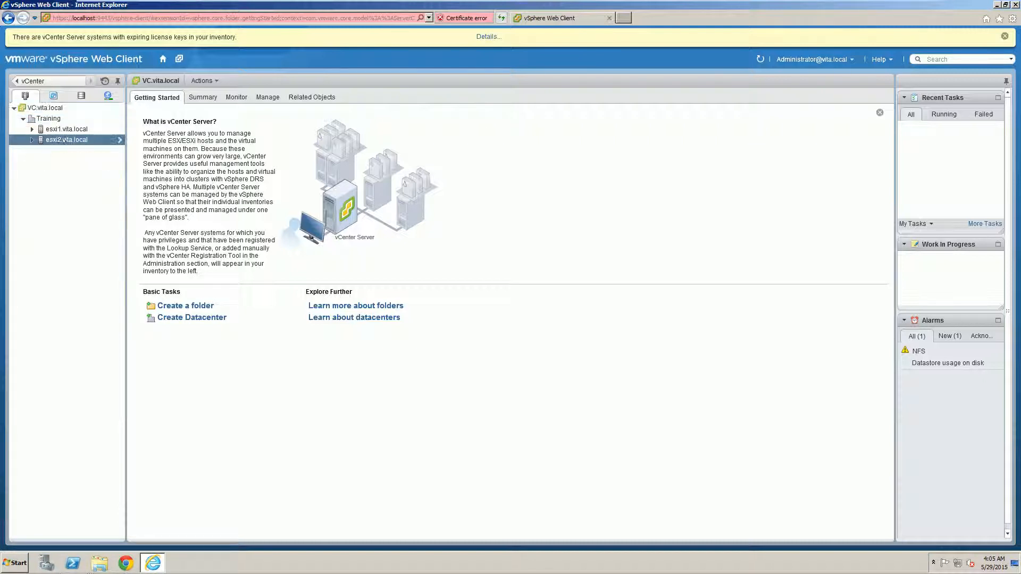
{"action": "right_click", "coordinate": [64, 140]}
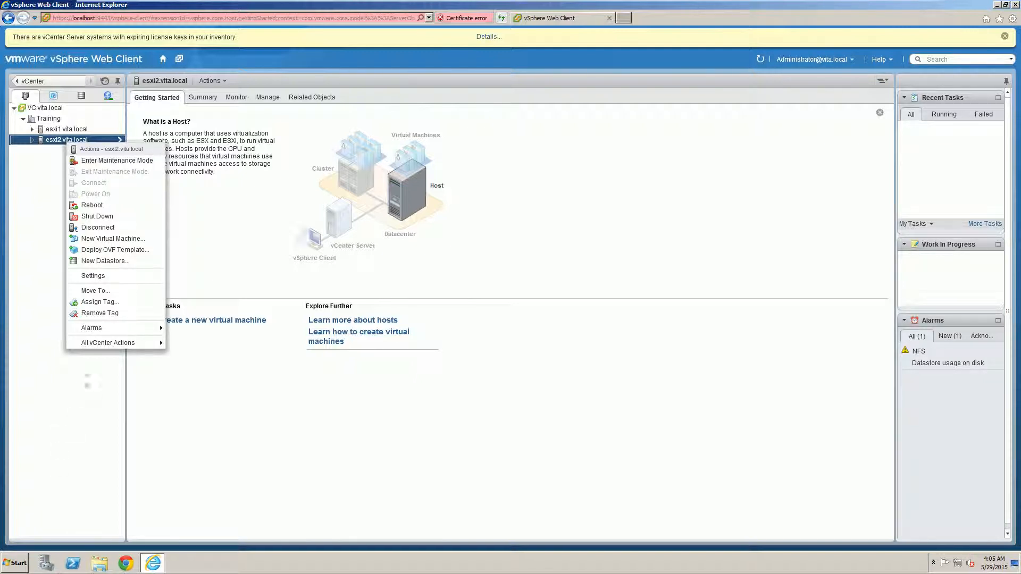
{"action": "mouse_move", "coordinate": [95, 342]}
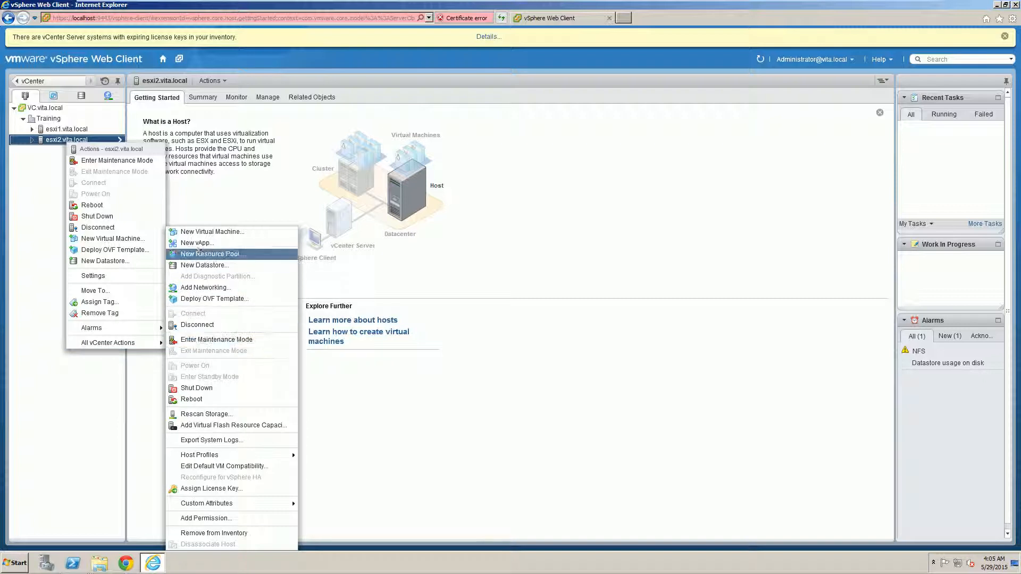
{"action": "left_click", "coordinate": [200, 244]}
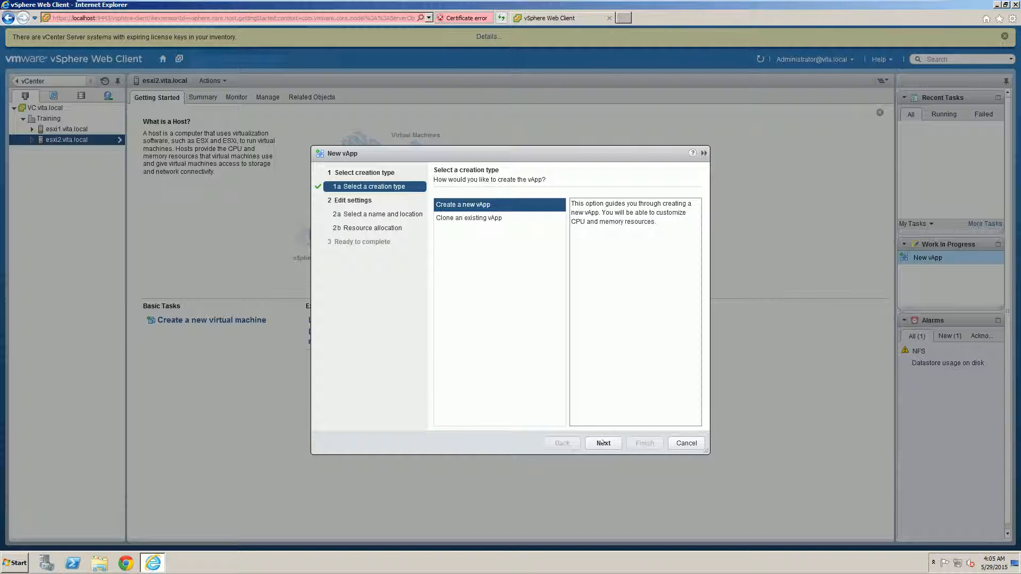
{"action": "left_click", "coordinate": [603, 443]}
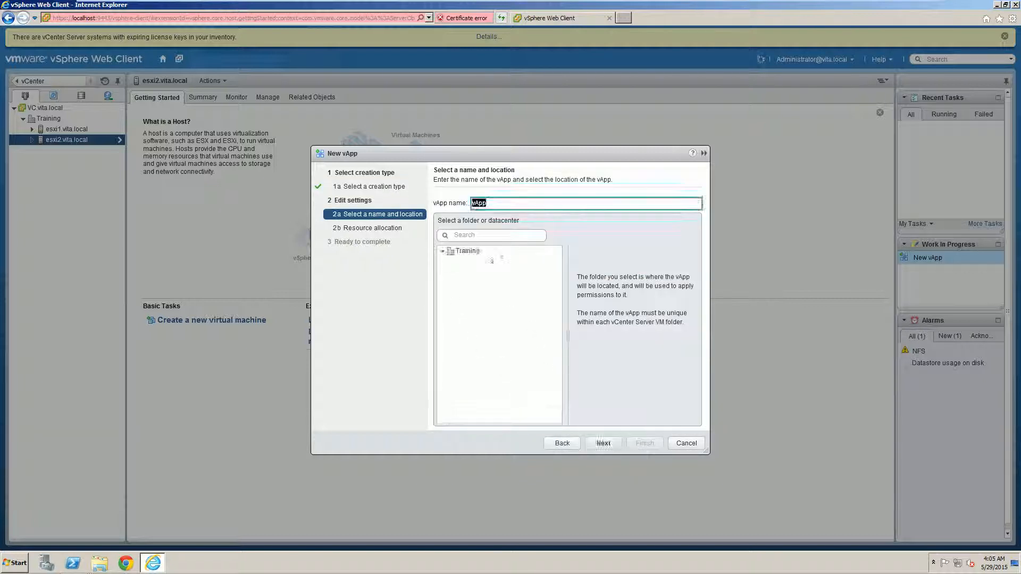
Name the vApp MyVapp, place it in the Training datacenter, and finish creating it with the default resource allocation.
{"action": "type", "text": "M"}
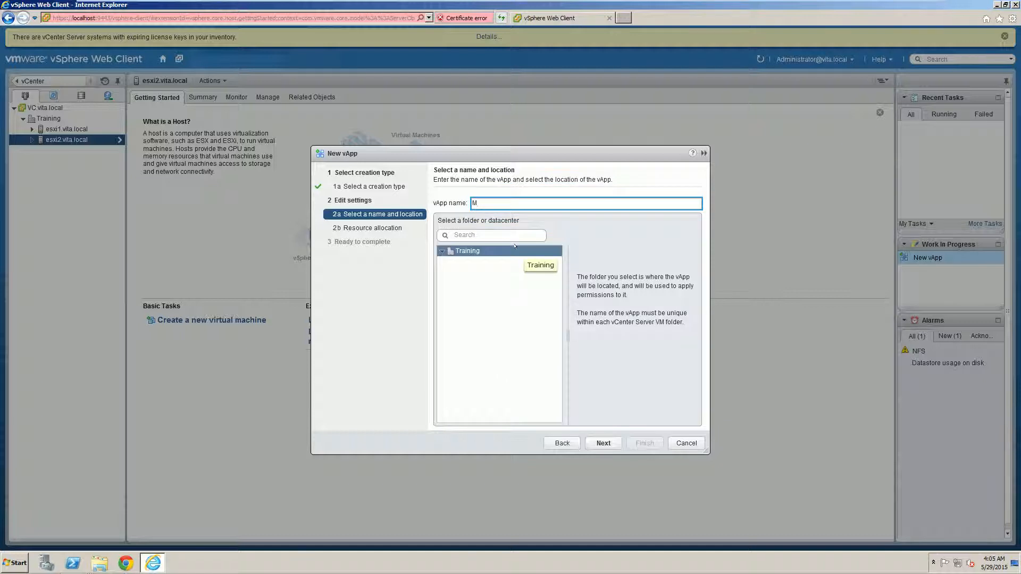
{"action": "type", "text": "yVapp"}
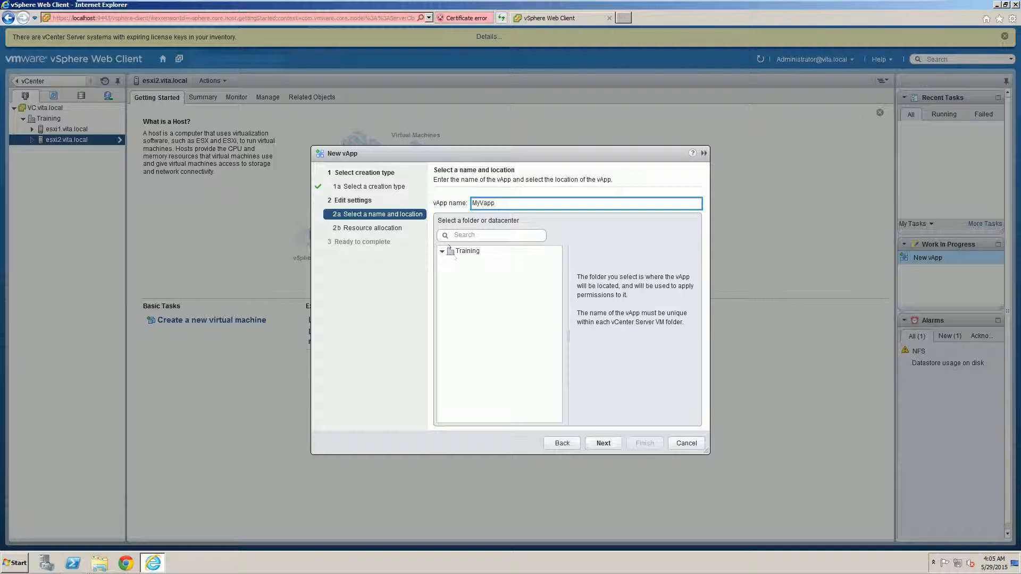
{"action": "left_click", "coordinate": [441, 252]}
{"action": "left_click", "coordinate": [442, 251]}
{"action": "left_click", "coordinate": [467, 251]}
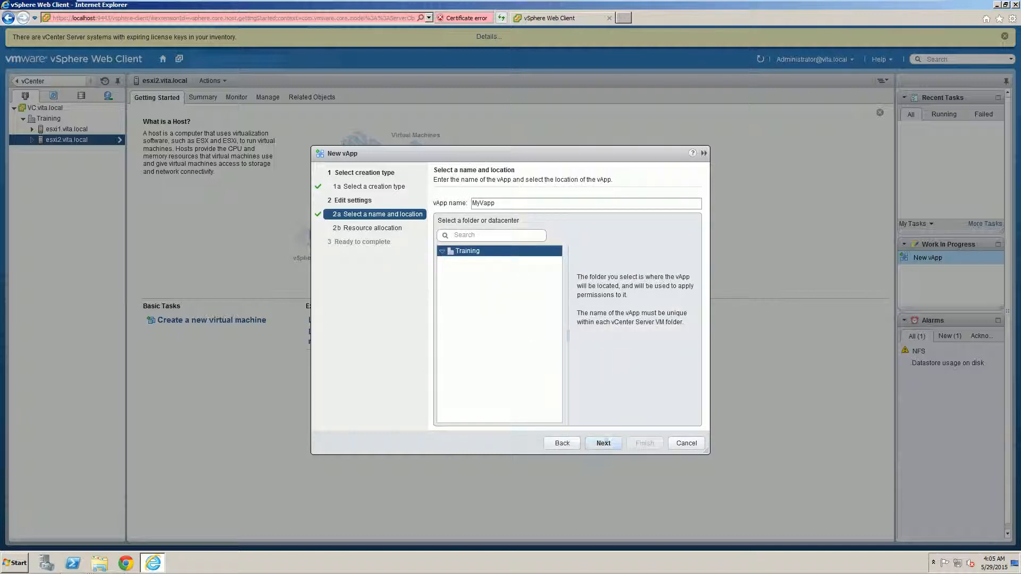
{"action": "left_click", "coordinate": [605, 442]}
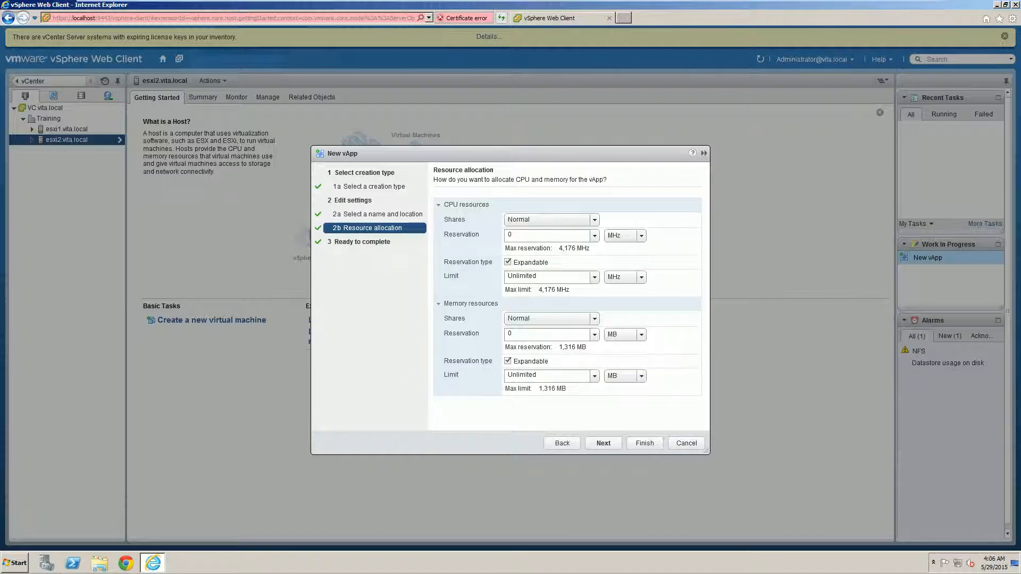
{"action": "left_click", "coordinate": [601, 444]}
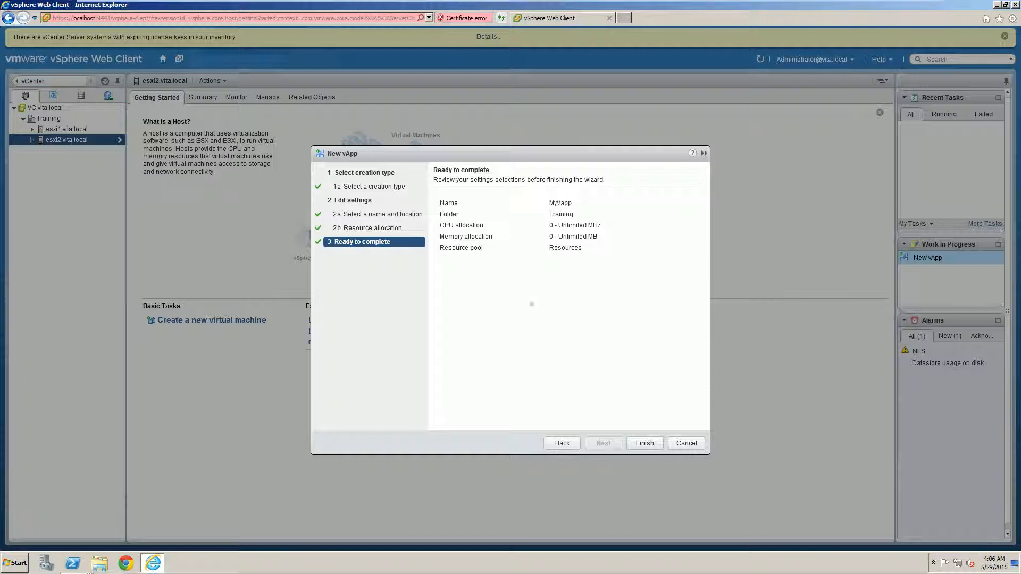
{"action": "left_click", "coordinate": [635, 442]}
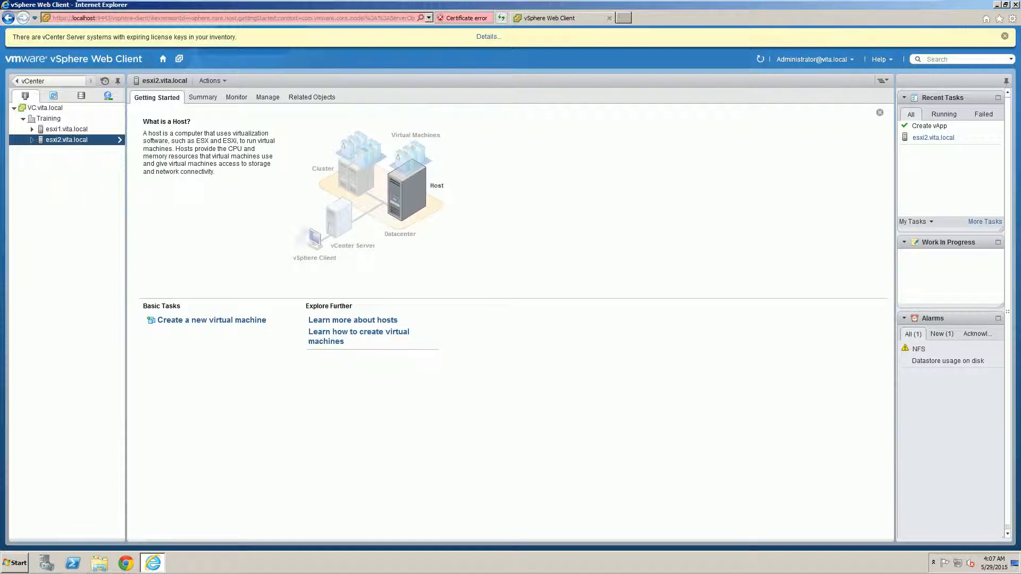
Migrate virtual machine XPProA from esxi1.vita.local to host esxi2.vita.local, using the Change host migration type.
{"action": "left_click", "coordinate": [32, 139]}
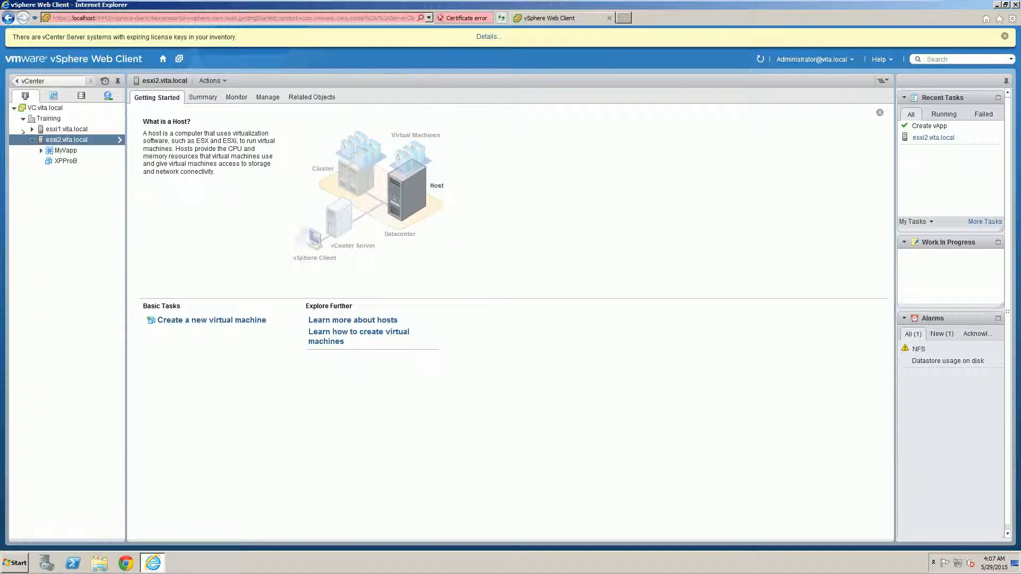
{"action": "left_click", "coordinate": [32, 129]}
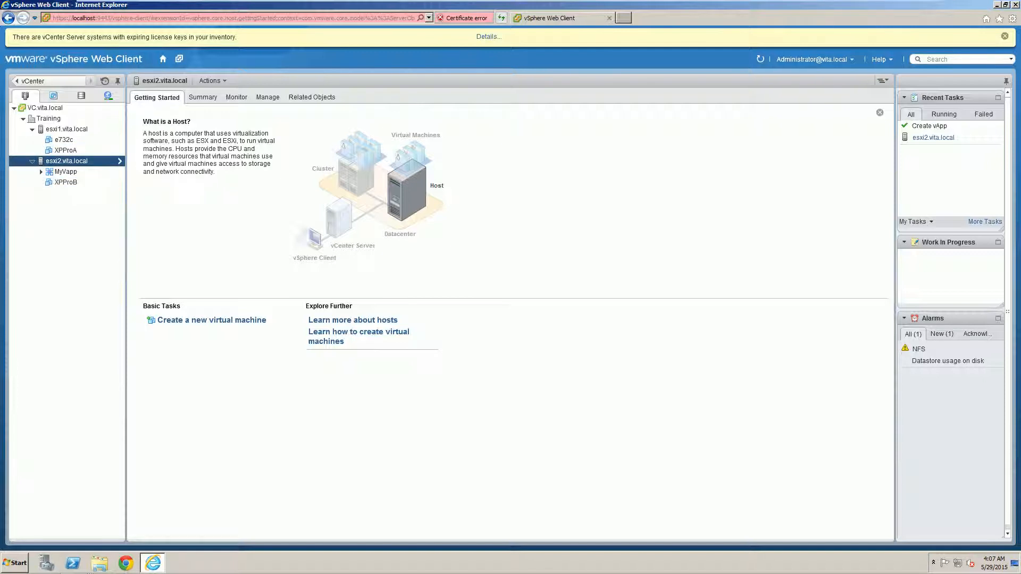
{"action": "left_click_drag", "start_coordinate": [62, 150], "coordinate": [65, 174]}
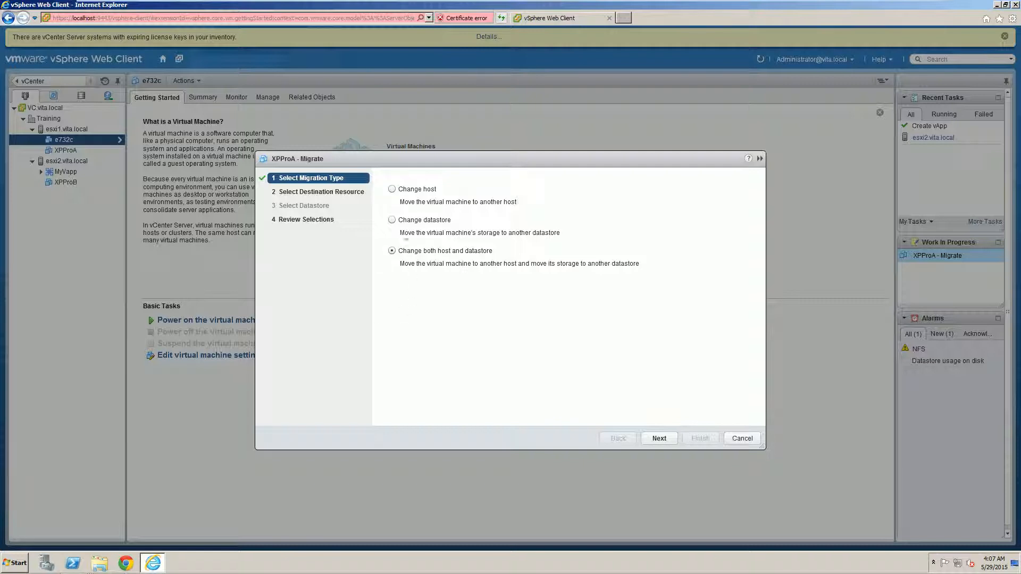
{"action": "left_click", "coordinate": [392, 189]}
{"action": "left_click", "coordinate": [651, 436]}
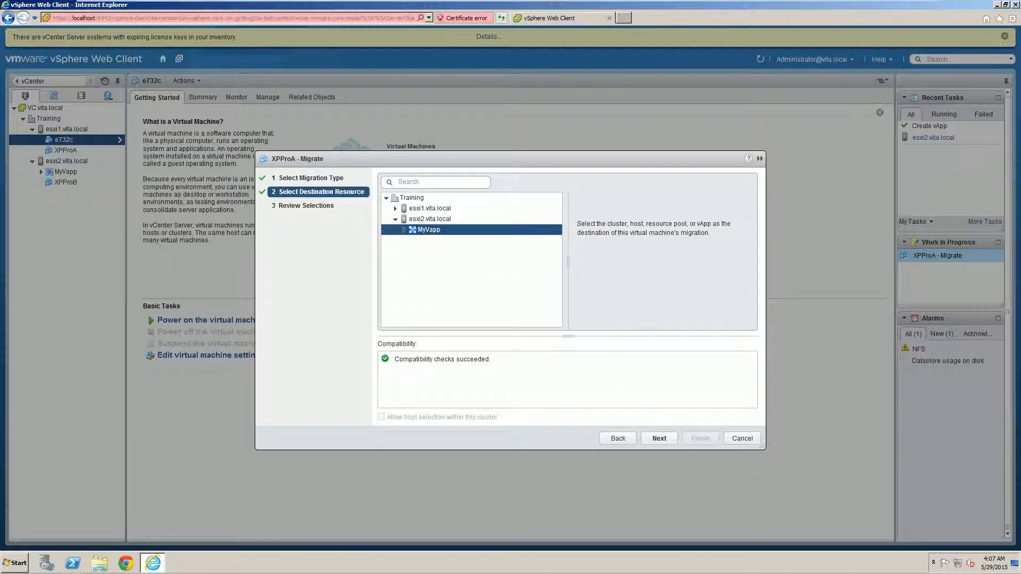
{"action": "left_click", "coordinate": [431, 220]}
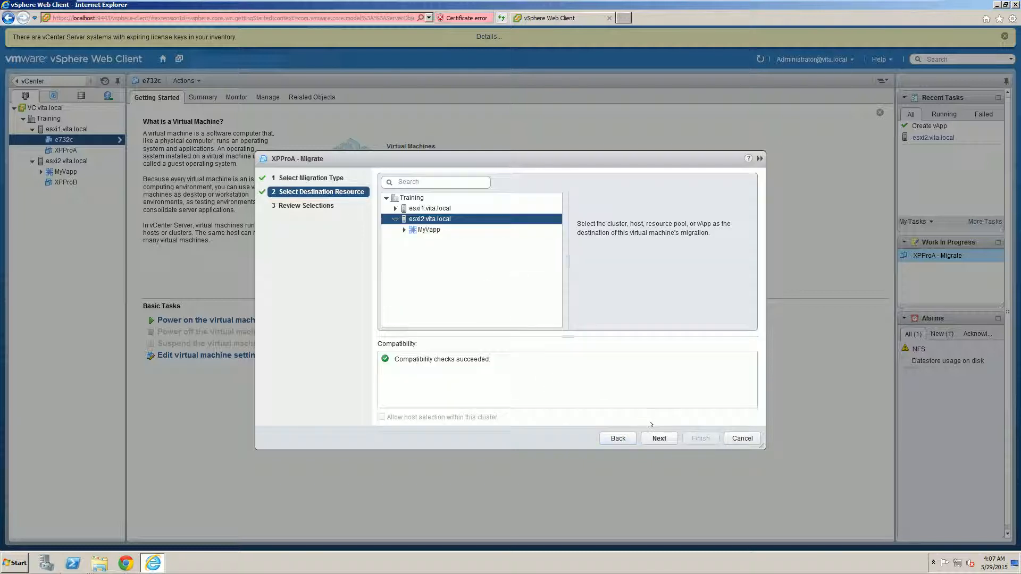
{"action": "left_click", "coordinate": [659, 438]}
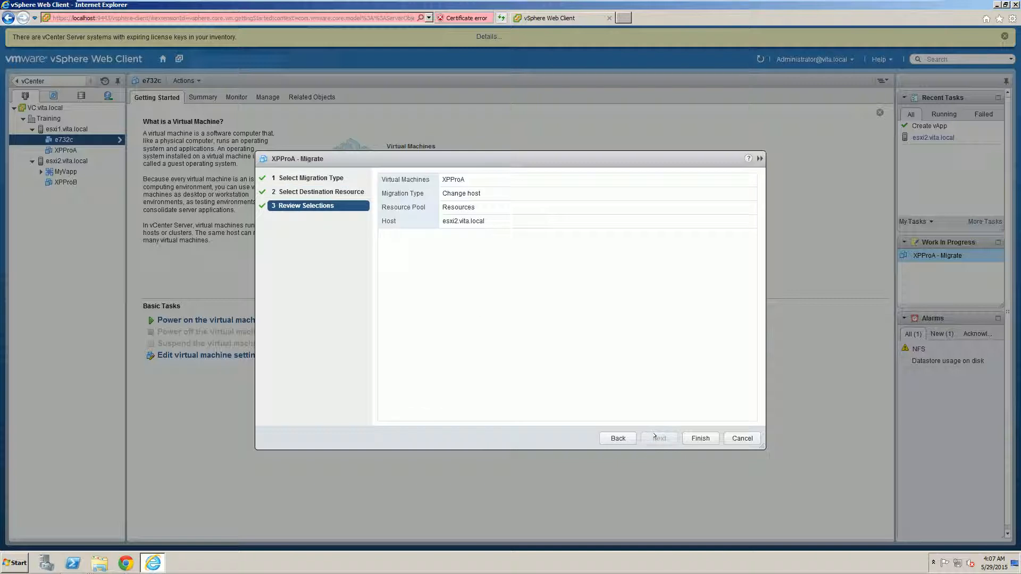
{"action": "left_click", "coordinate": [699, 439]}
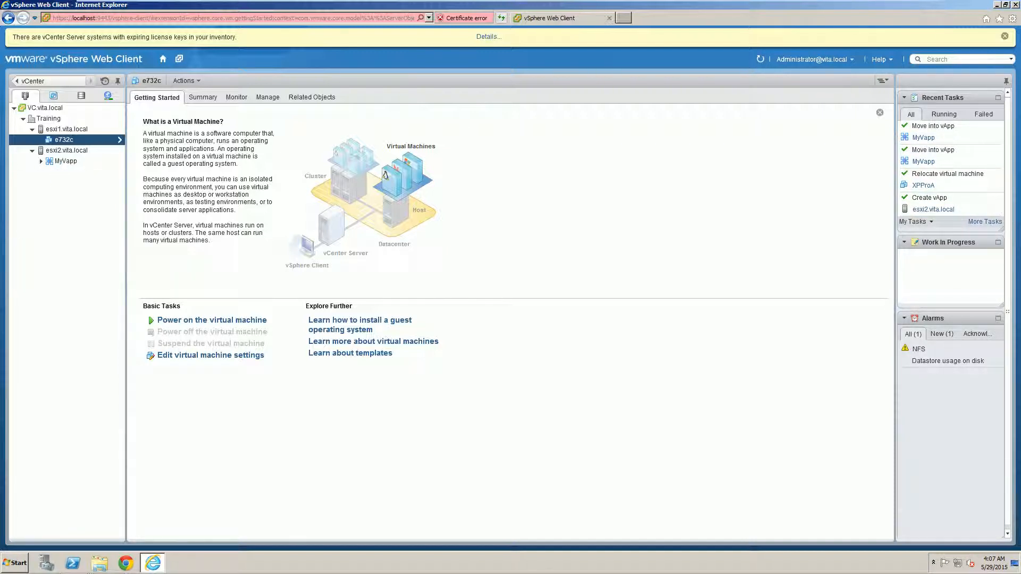
In MyVapp's settings, change the start order to put XPProB in Group 1 and XPProA in Group 2.
{"action": "left_click", "coordinate": [41, 160]}
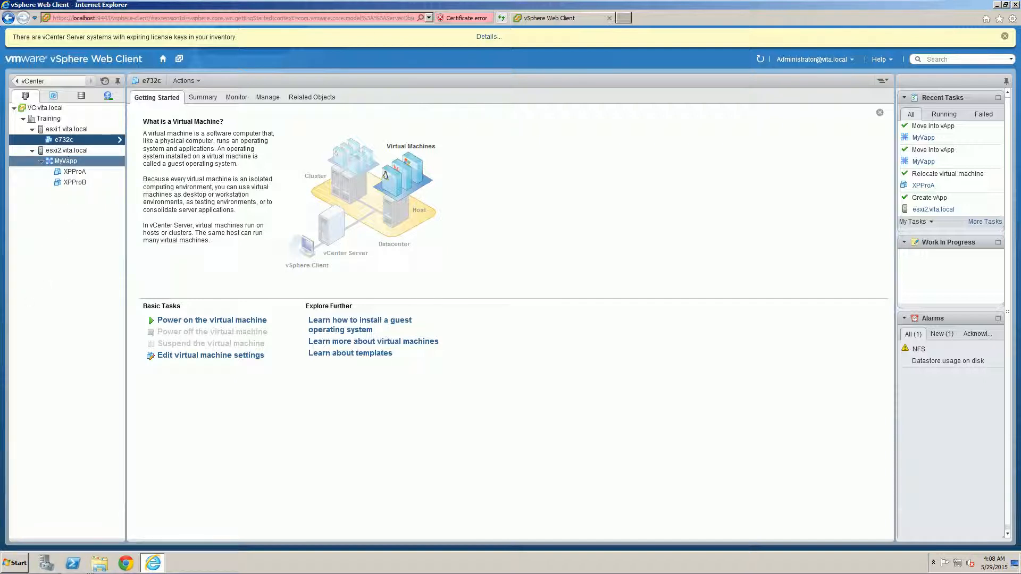
{"action": "right_click", "coordinate": [62, 160]}
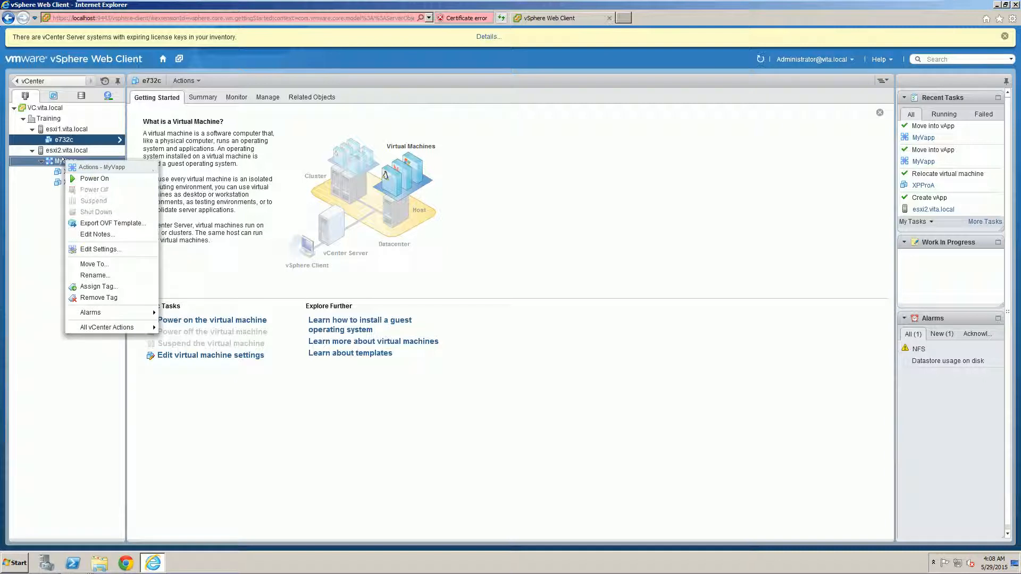
{"action": "left_click", "coordinate": [99, 249]}
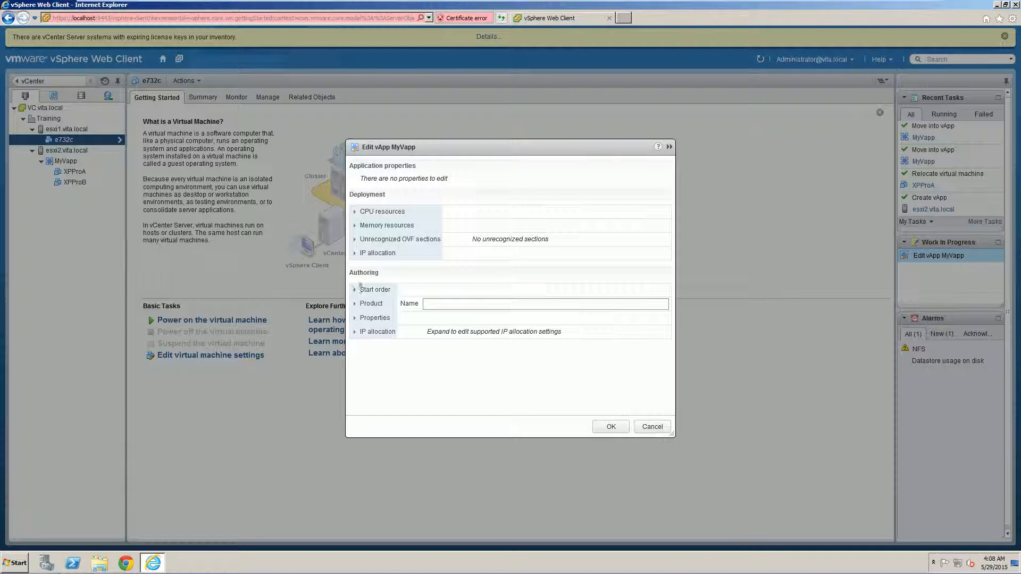
{"action": "left_click", "coordinate": [382, 289]}
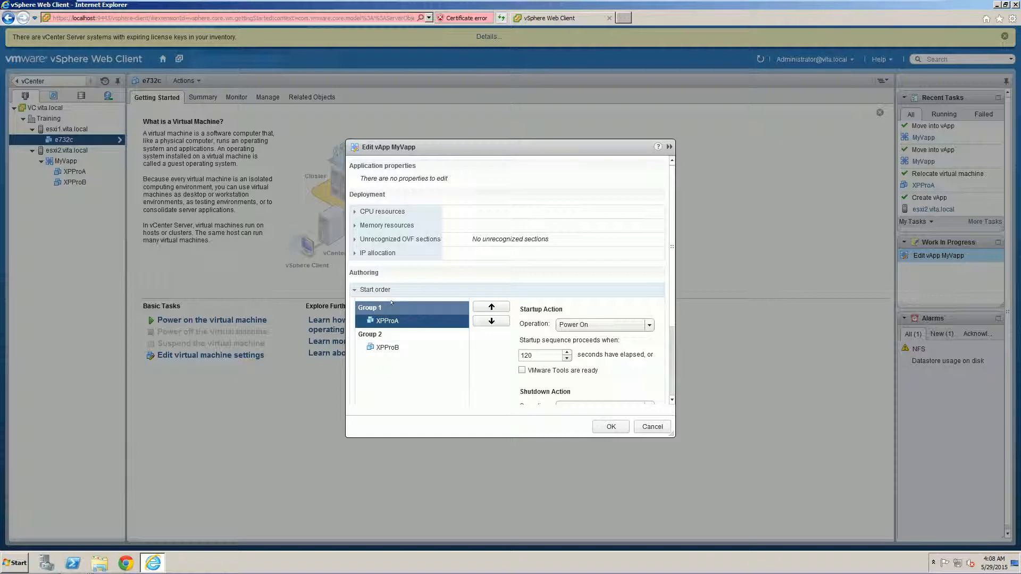
{"action": "left_click", "coordinate": [391, 347]}
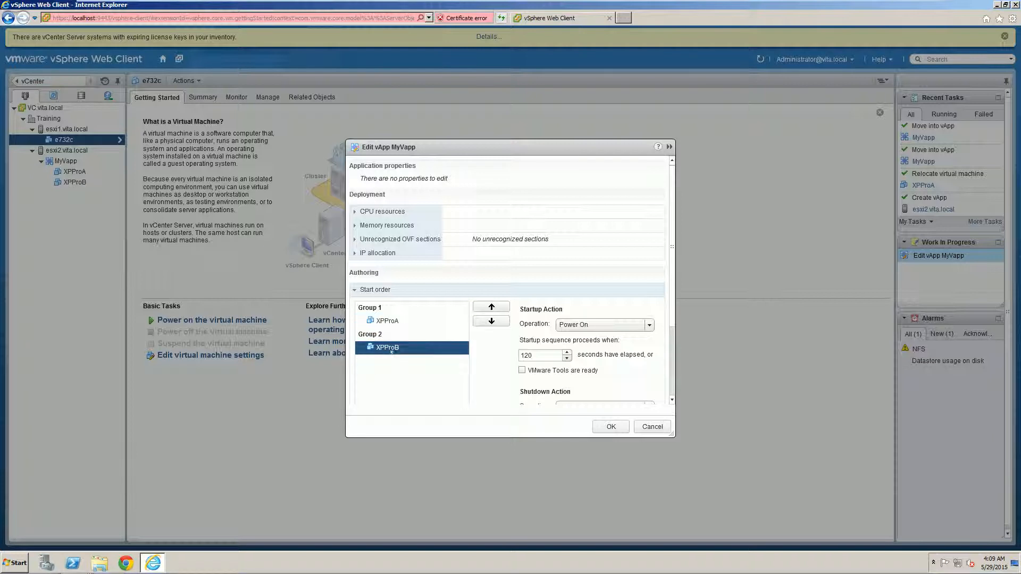
{"action": "left_click", "coordinate": [498, 306]}
{"action": "left_click", "coordinate": [492, 306]}
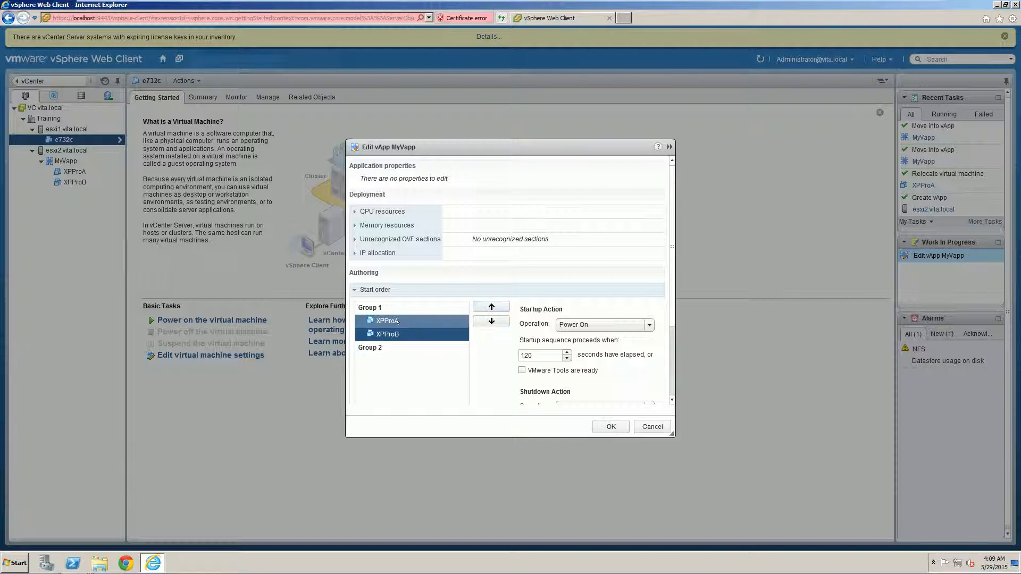
{"action": "left_click", "coordinate": [490, 321]}
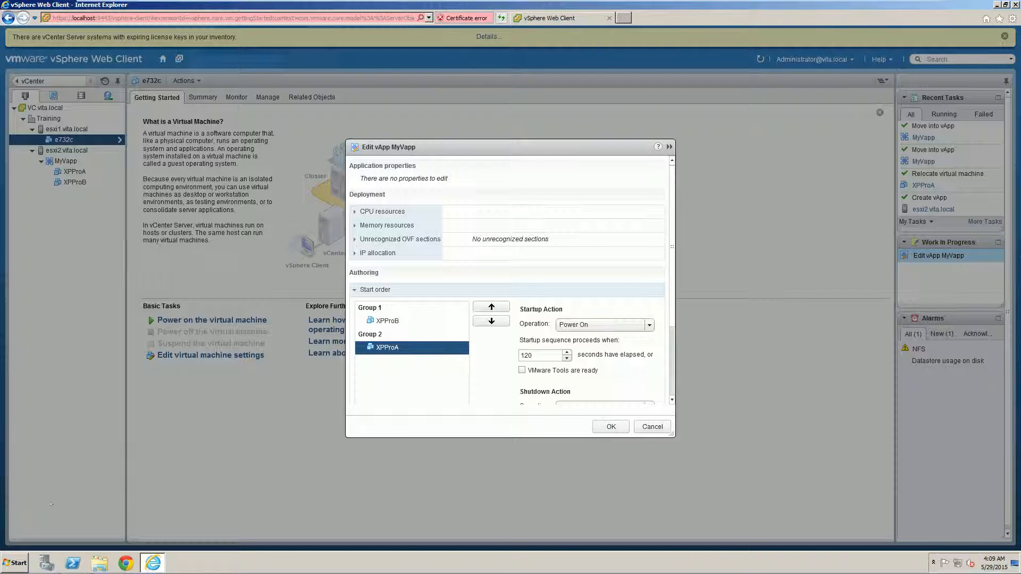
In the start order, set XPProB's startup delay to 20 seconds and its shutdown operation to Guest Shutdown.
{"action": "left_click", "coordinate": [392, 320]}
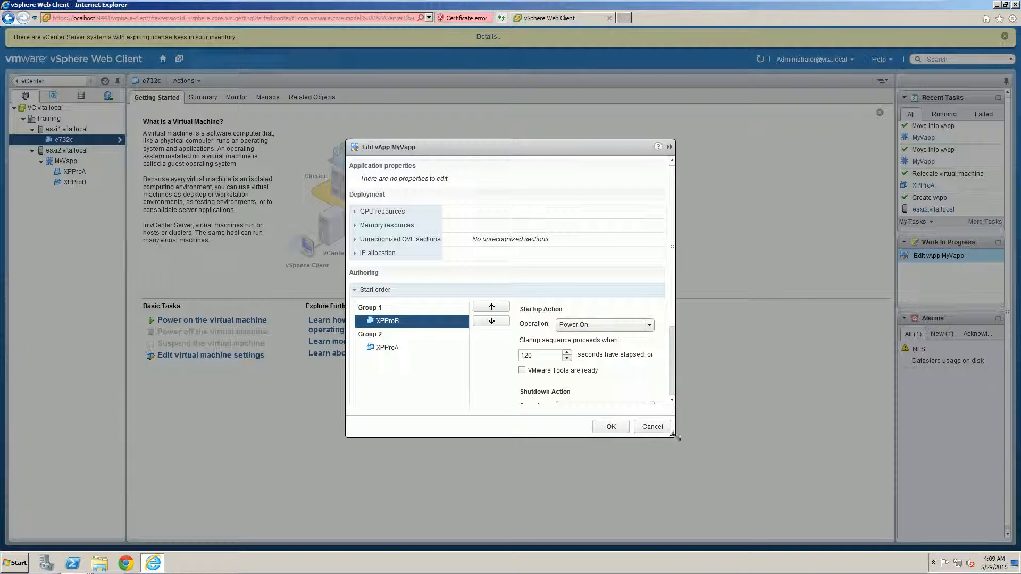
{"action": "left_click_drag", "start_coordinate": [673, 437], "coordinate": [836, 542]}
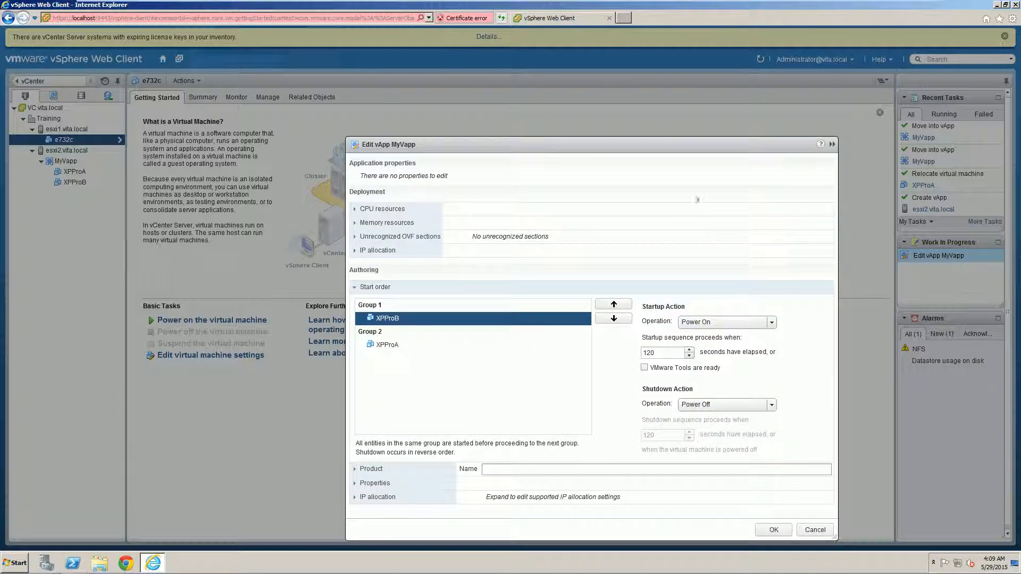
{"action": "left_click_drag", "start_coordinate": [653, 147], "coordinate": [510, 103]}
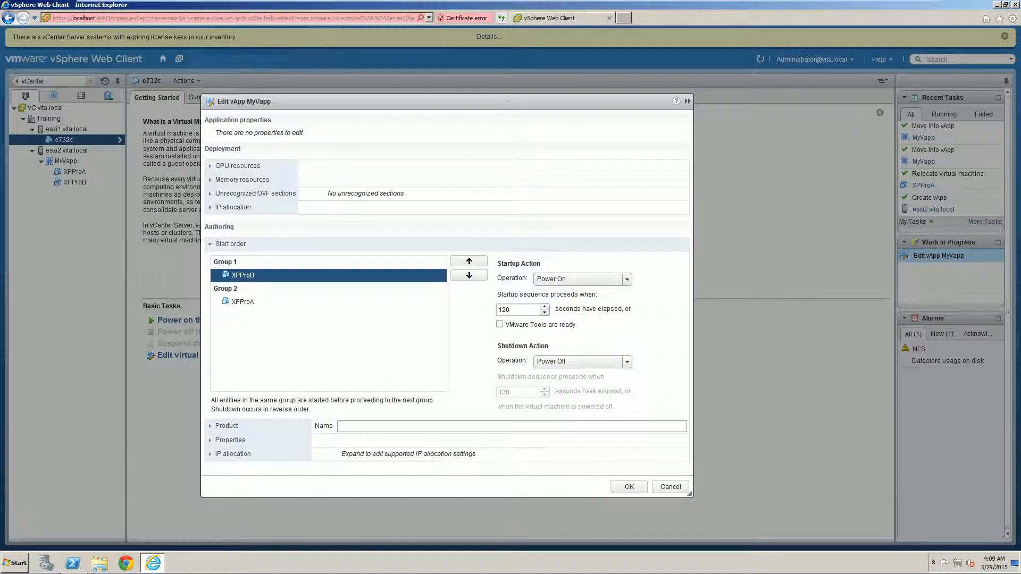
{"action": "double_click", "coordinate": [513, 311]}
{"action": "type", "text": "20"}
{"action": "left_click", "coordinate": [591, 363]}
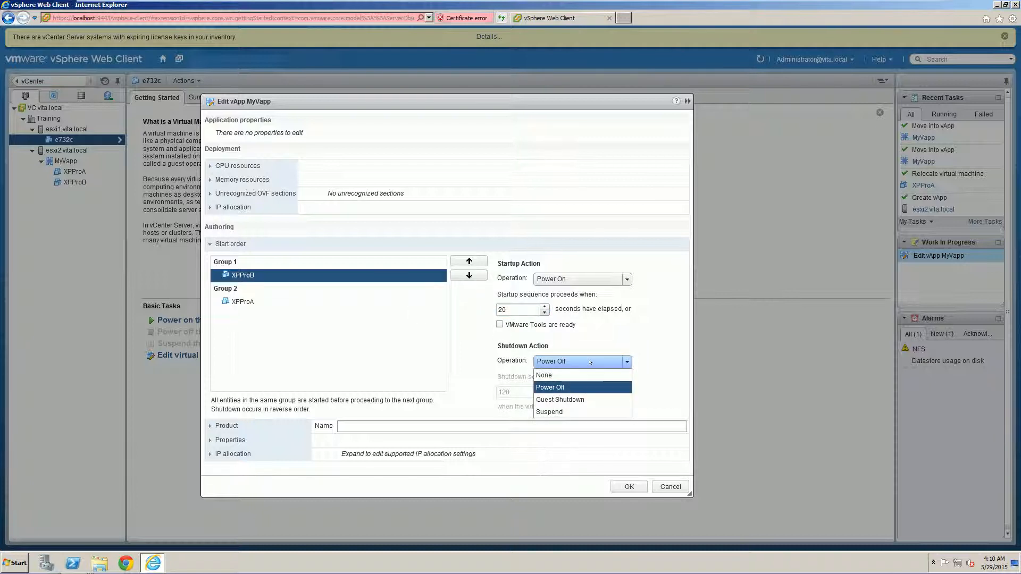
{"action": "left_click", "coordinate": [558, 400]}
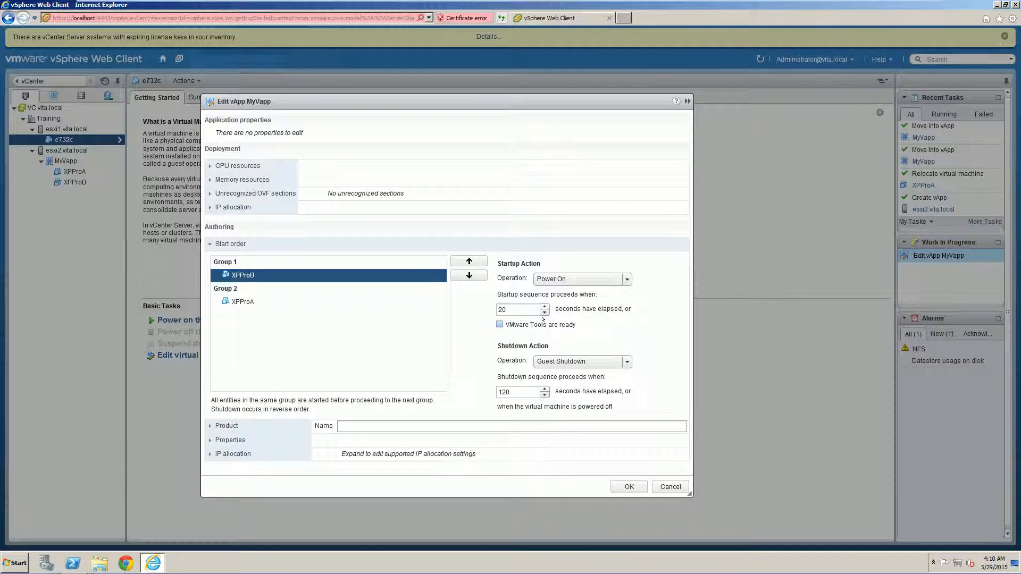
Set XPProA's startup delay to 20 seconds and its shutdown operation to Guest Shutdown, and save MyVapp's settings.
{"action": "left_click", "coordinate": [239, 298]}
{"action": "left_click_drag", "start_coordinate": [513, 310], "coordinate": [496, 312]}
{"action": "type", "text": "20"}
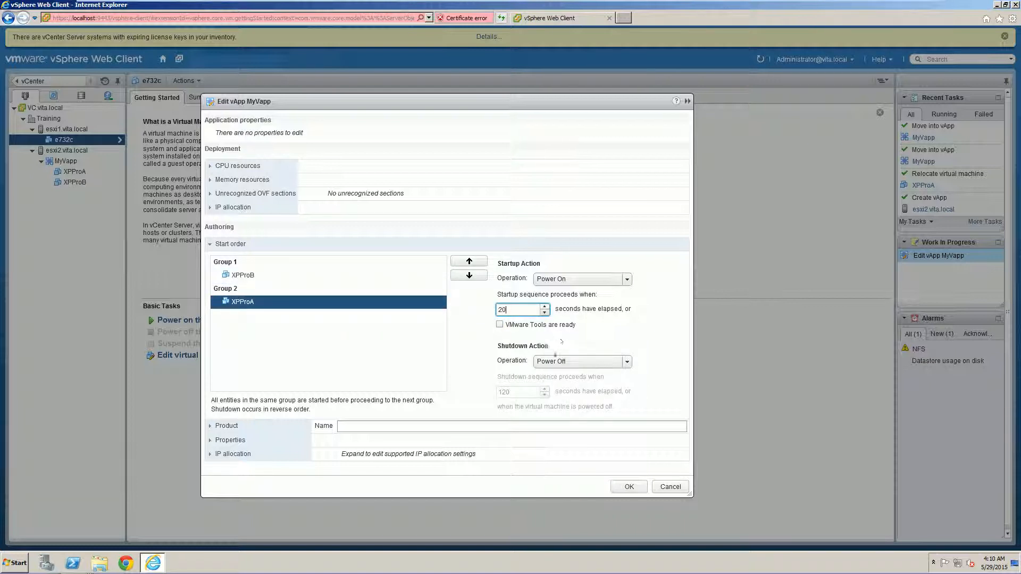
{"action": "left_click", "coordinate": [564, 361]}
{"action": "left_click", "coordinate": [559, 399]}
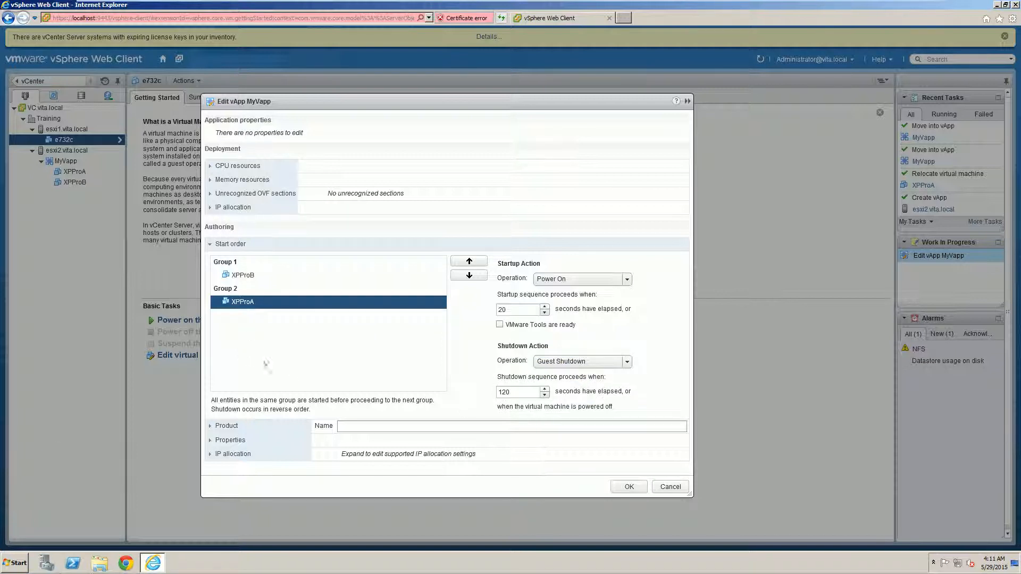
{"action": "left_click", "coordinate": [627, 486]}
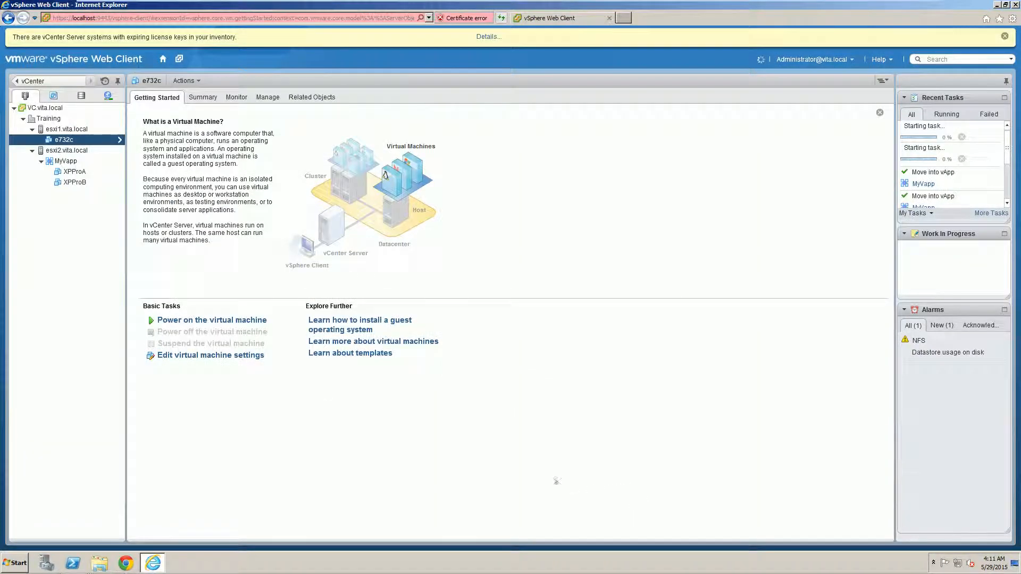
Power on the vApp MyVapp and expand it in the inventory to show its virtual machines.
{"action": "left_click", "coordinate": [58, 160]}
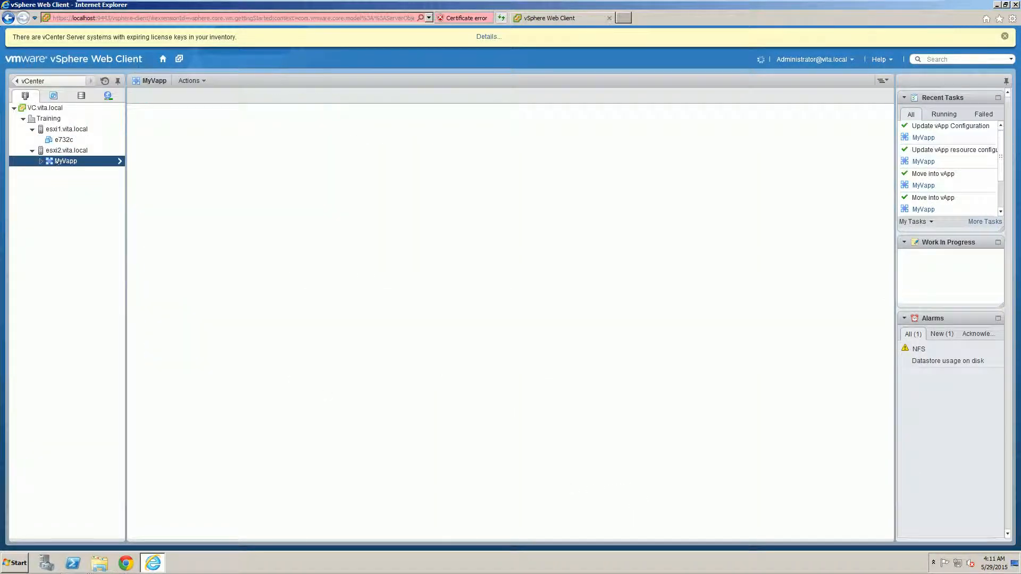
{"action": "right_click", "coordinate": [59, 161]}
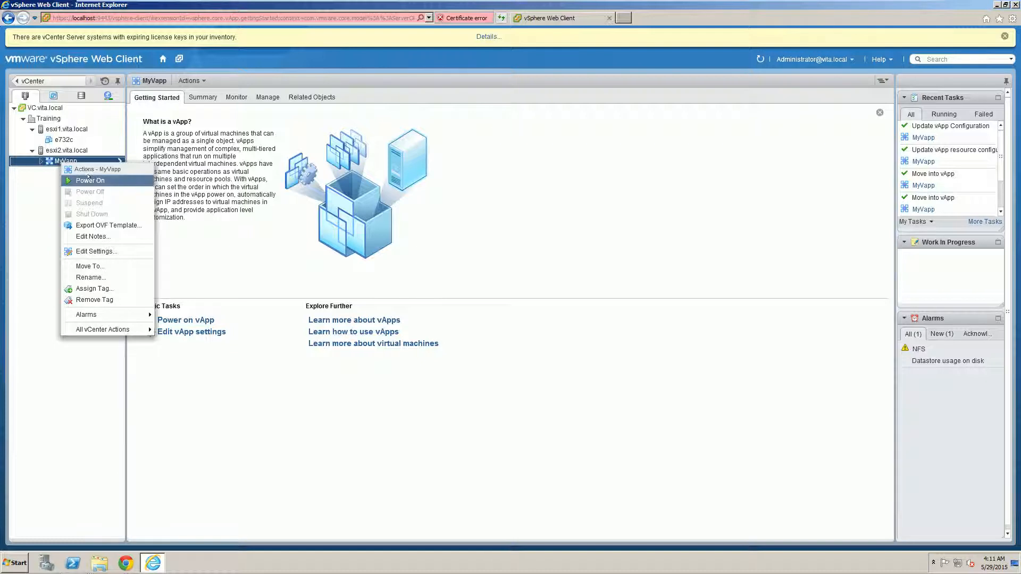
{"action": "left_click", "coordinate": [64, 178]}
{"action": "left_click", "coordinate": [41, 161]}
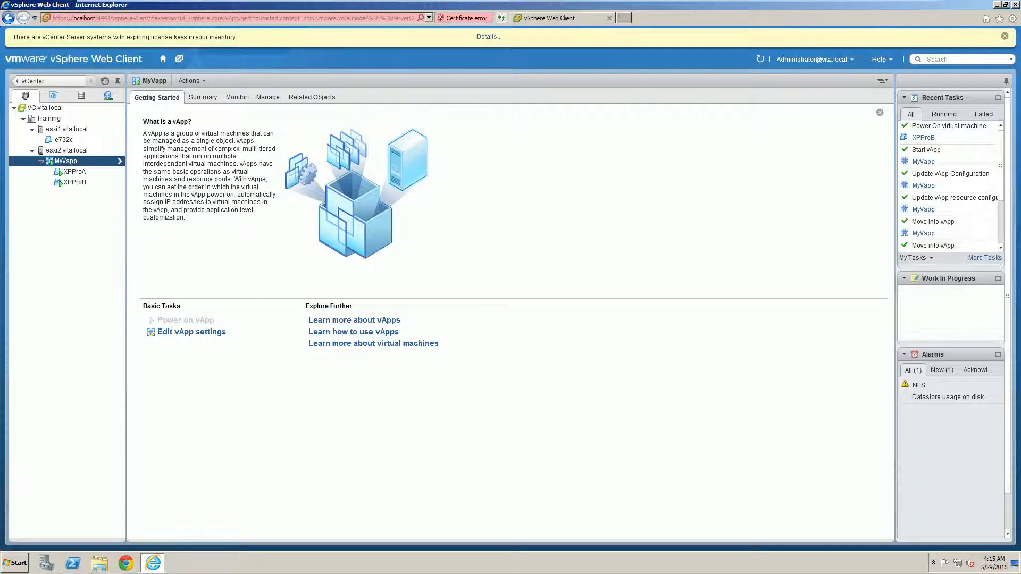
Shut down the running vApp MyVapp and confirm the shutdown.
{"action": "right_click", "coordinate": [60, 160]}
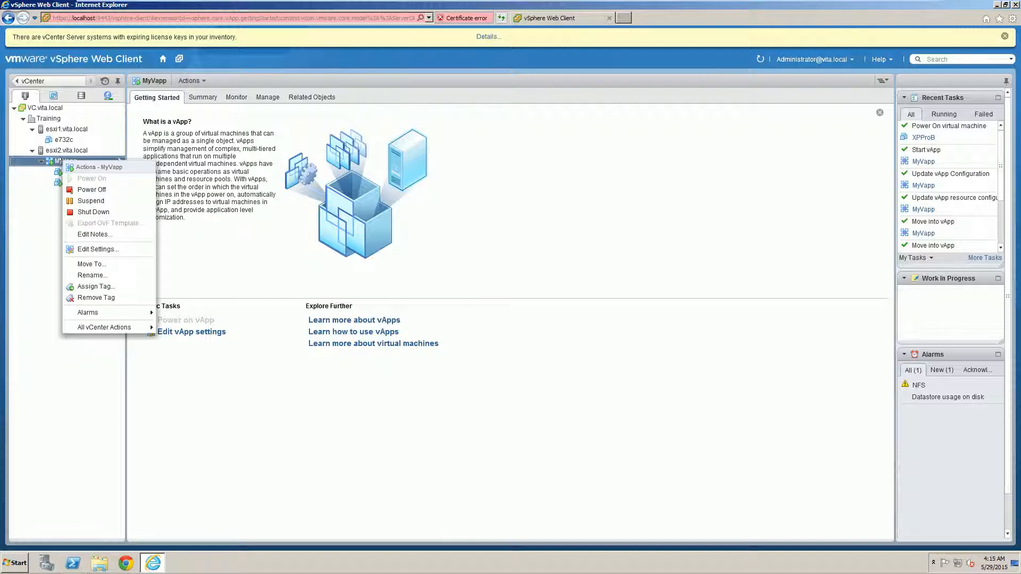
{"action": "left_click", "coordinate": [94, 212]}
{"action": "left_click", "coordinate": [489, 307]}
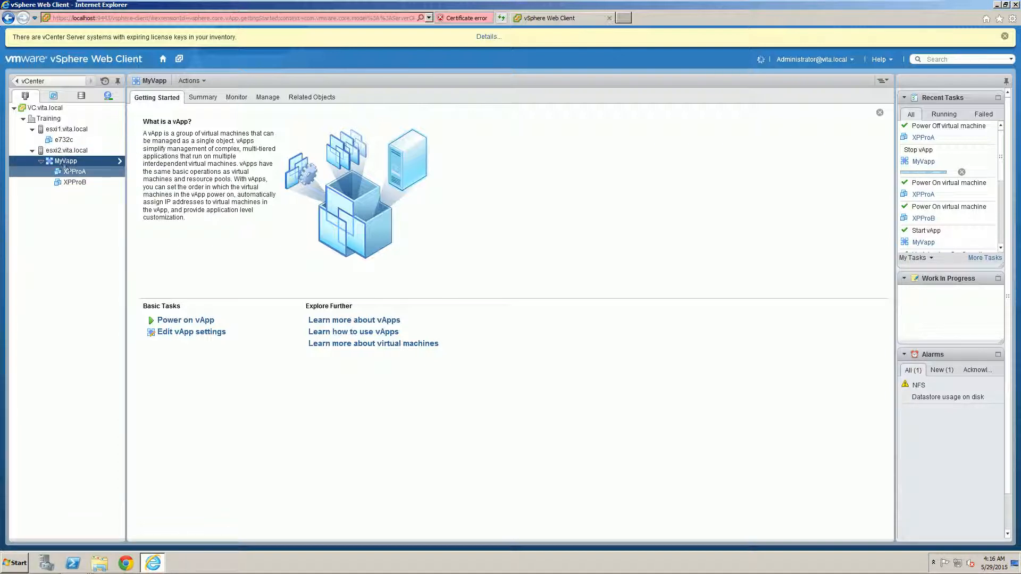
Move XPProA and XPProB out of MyVapp onto host esxi2.vita.local, and delete the empty vApp from disk.
{"action": "left_click", "coordinate": [71, 171]}
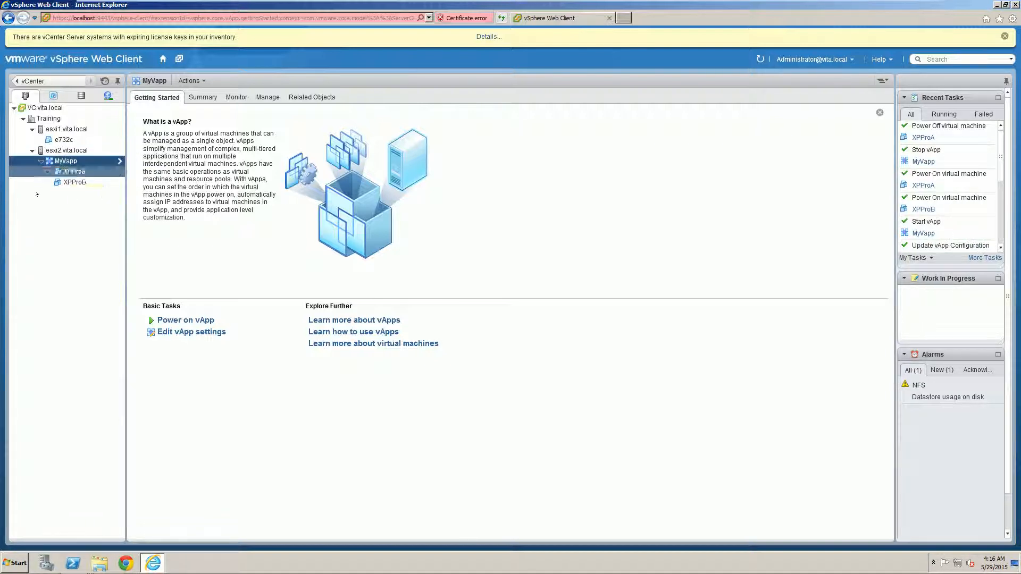
{"action": "left_click_drag", "start_coordinate": [71, 171], "coordinate": [67, 152]}
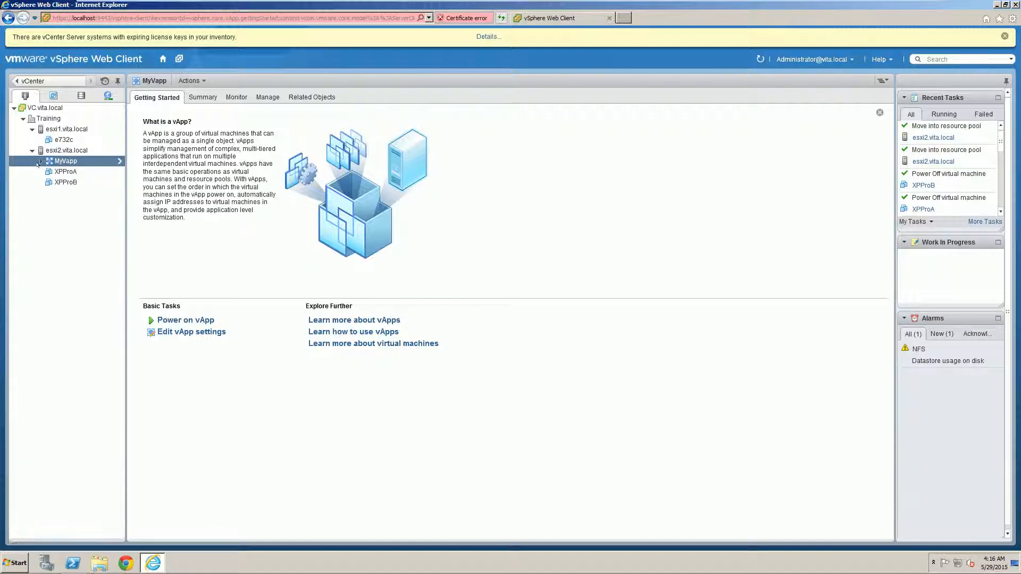
{"action": "right_click", "coordinate": [61, 161]}
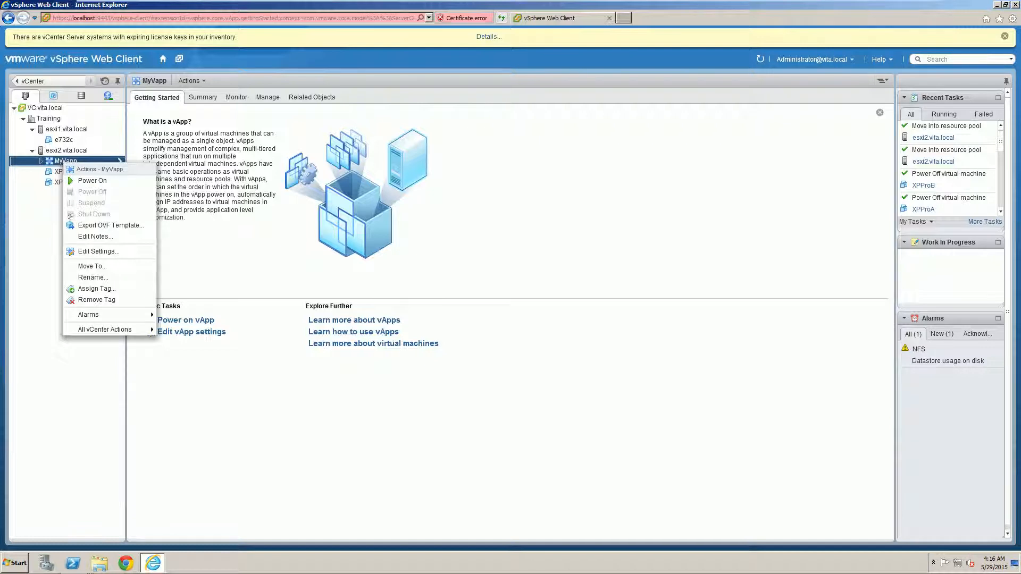
{"action": "mouse_move", "coordinate": [96, 325]}
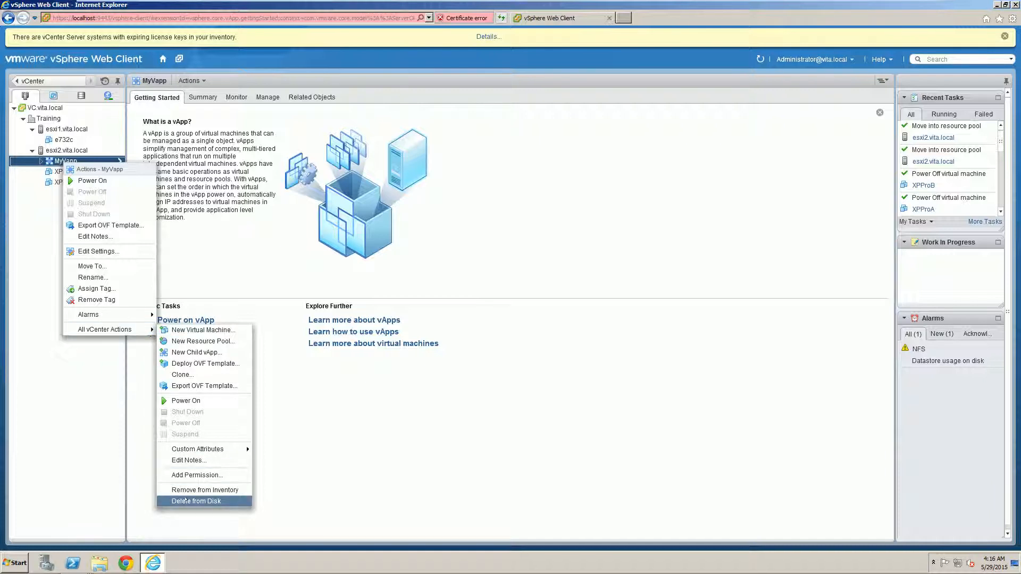
{"action": "left_click", "coordinate": [185, 501]}
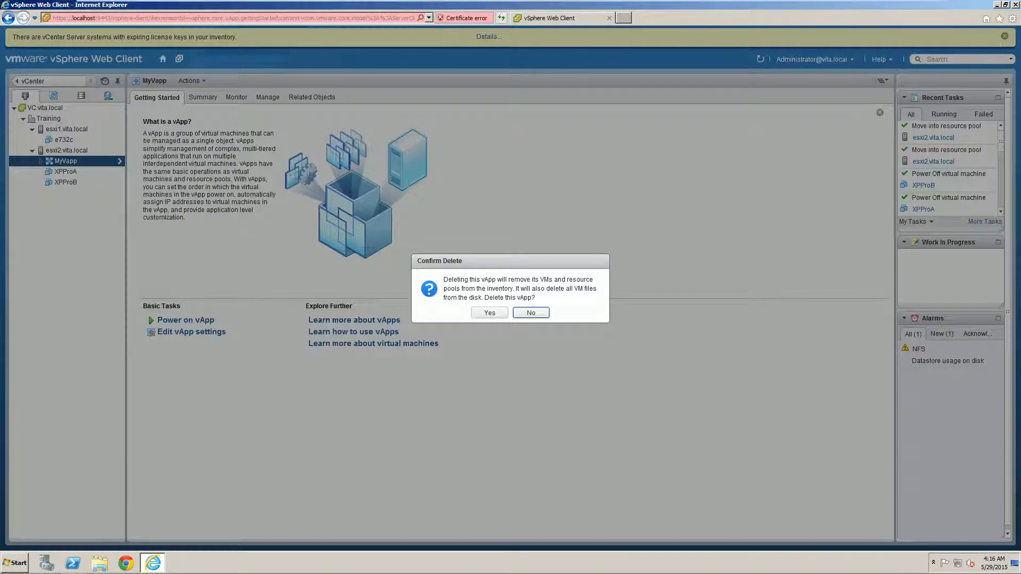
{"action": "left_click", "coordinate": [485, 314]}
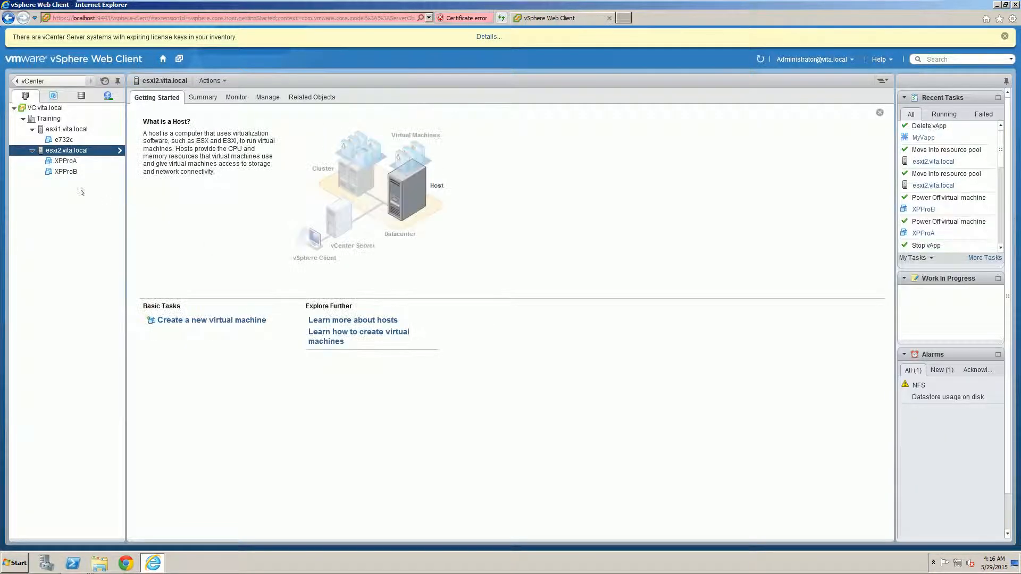
Close the web client, log in to VMware vSphere Client at 192.168.246.20 with the Windows session credentials, and dismiss the evaluation notice.
{"action": "left_click", "coordinate": [65, 171]}
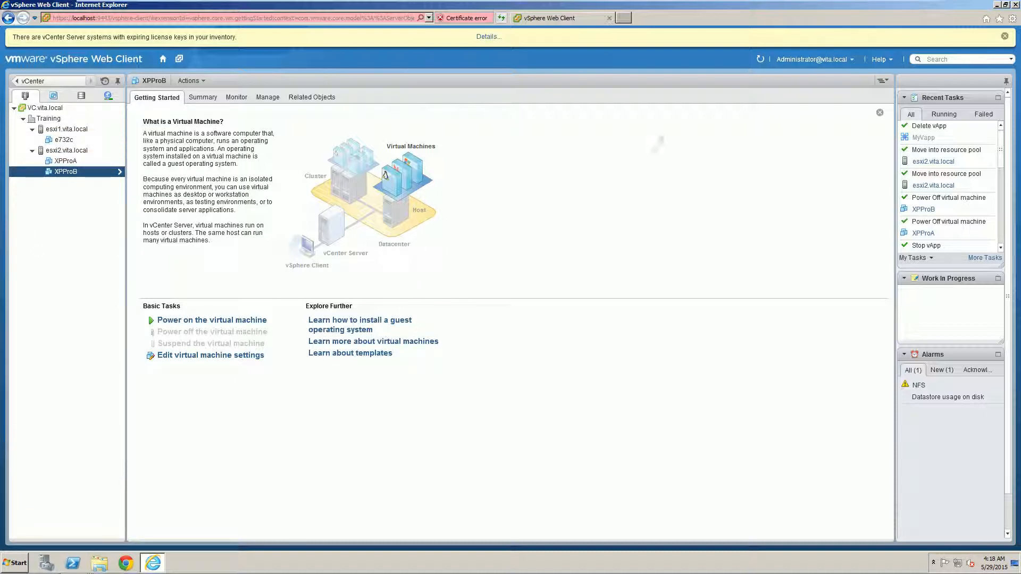
{"action": "left_click", "coordinate": [1013, 5]}
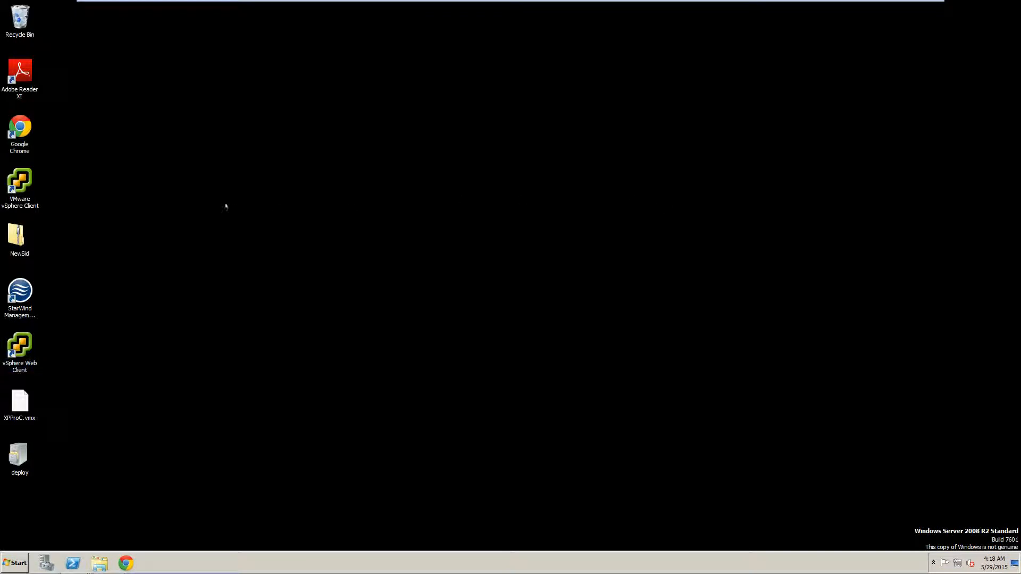
{"action": "double_click", "coordinate": [39, 181]}
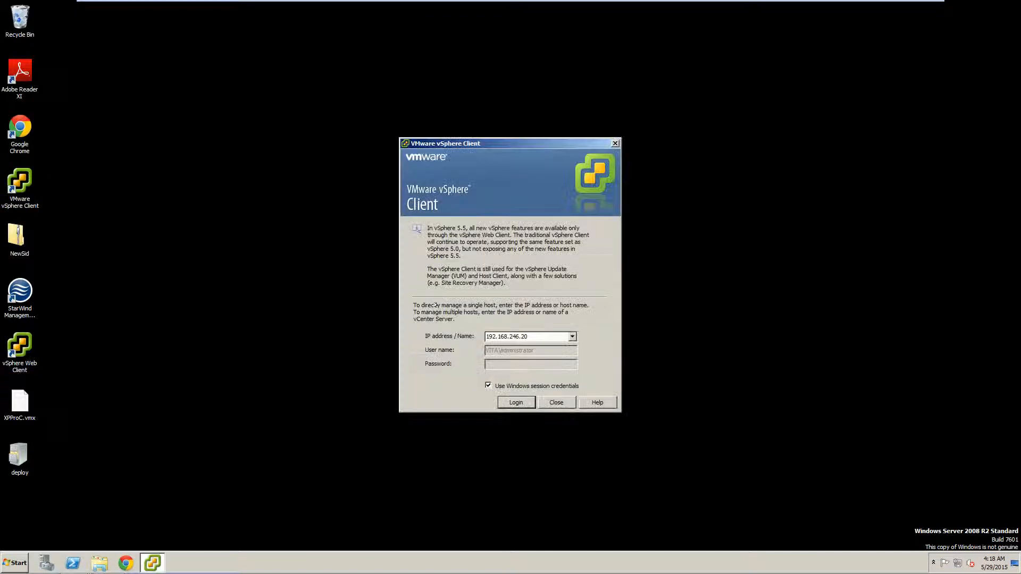
{"action": "left_click", "coordinate": [511, 401]}
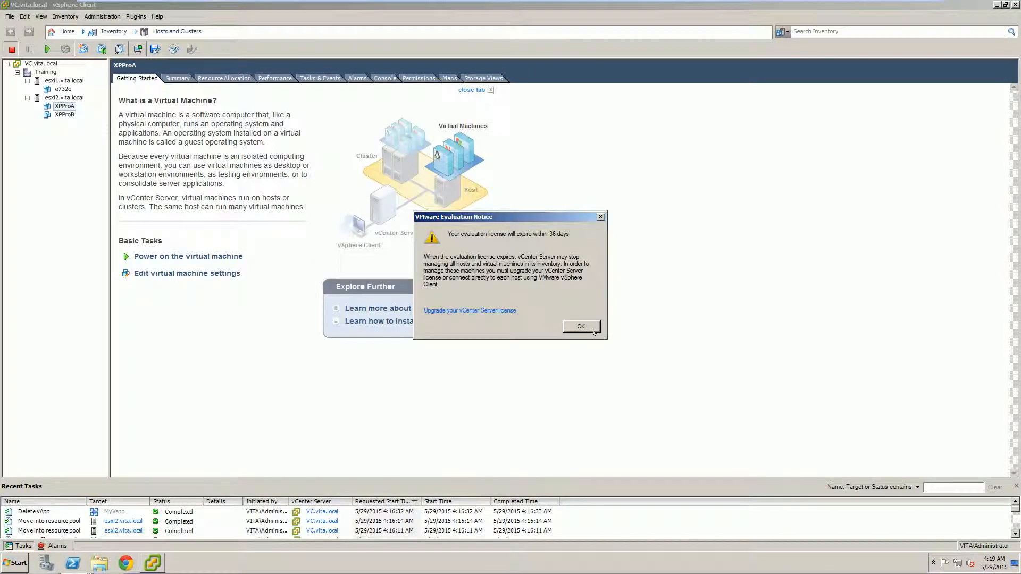
{"action": "left_click", "coordinate": [581, 326]}
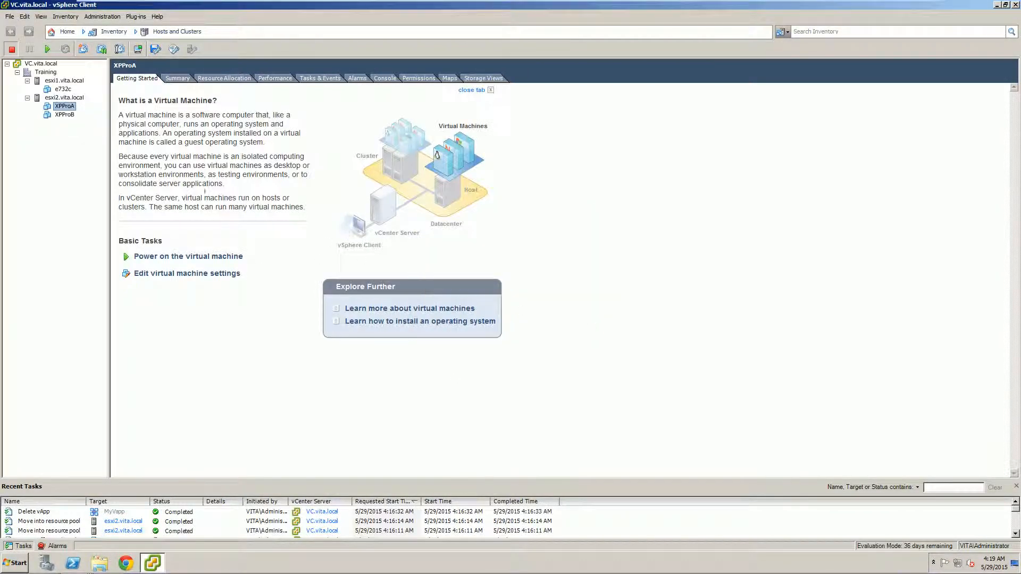
In the storage configuration of host esxi1.vita.local, rename datastore1 to Local-ESXI1.
{"action": "left_click", "coordinate": [60, 80]}
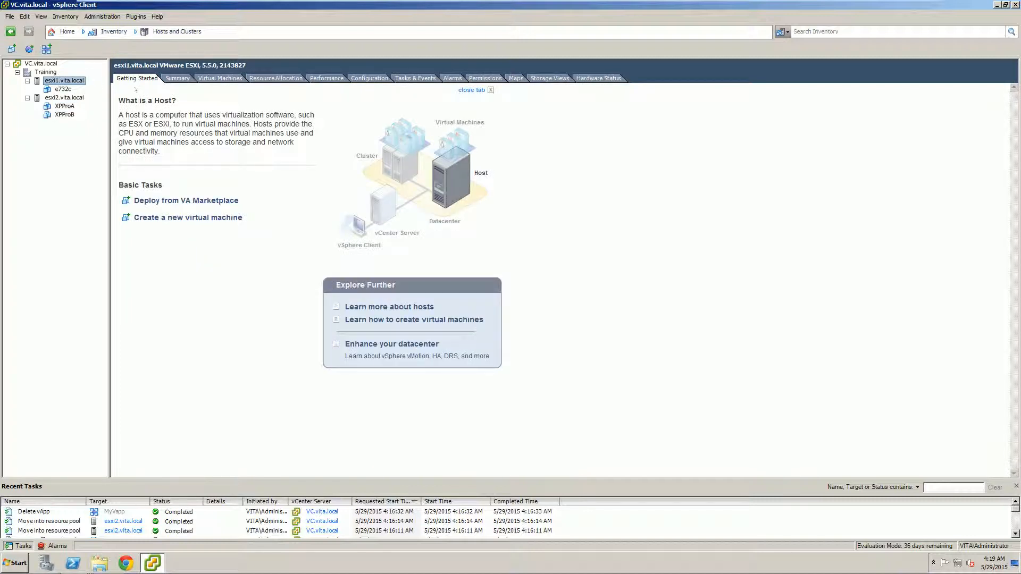
{"action": "left_click", "coordinate": [266, 78]}
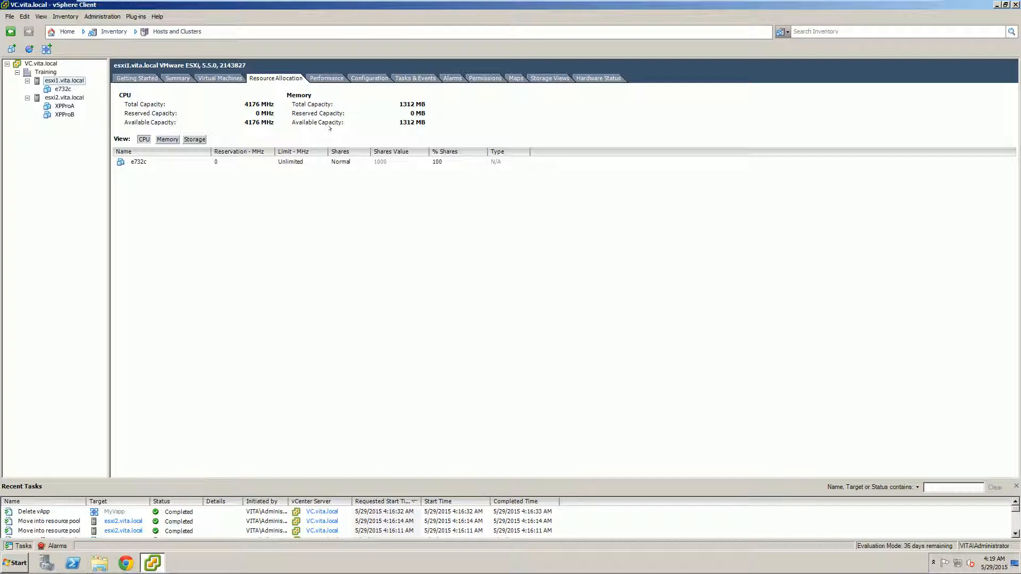
{"action": "left_click", "coordinate": [370, 77]}
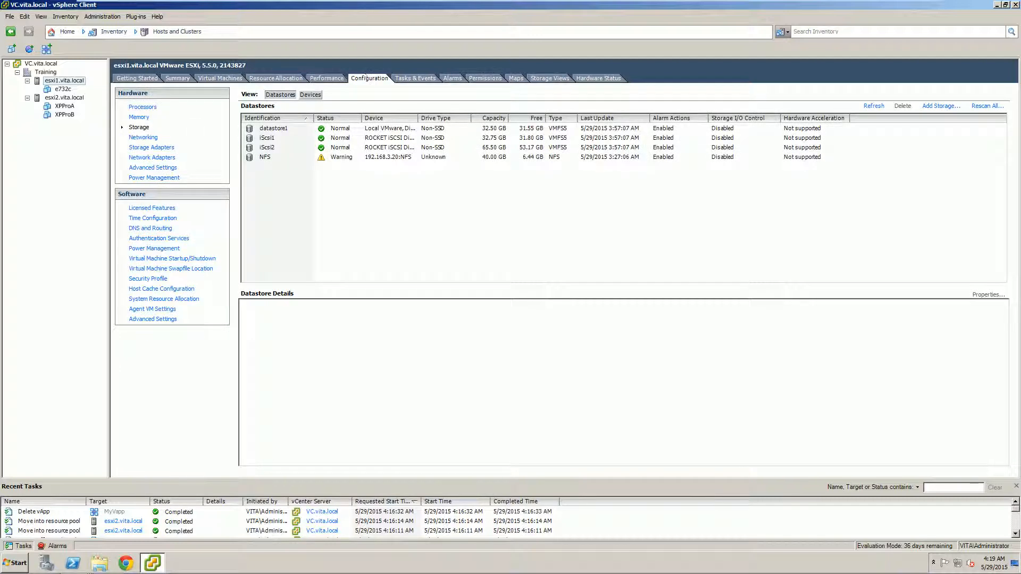
{"action": "left_click", "coordinate": [265, 128]}
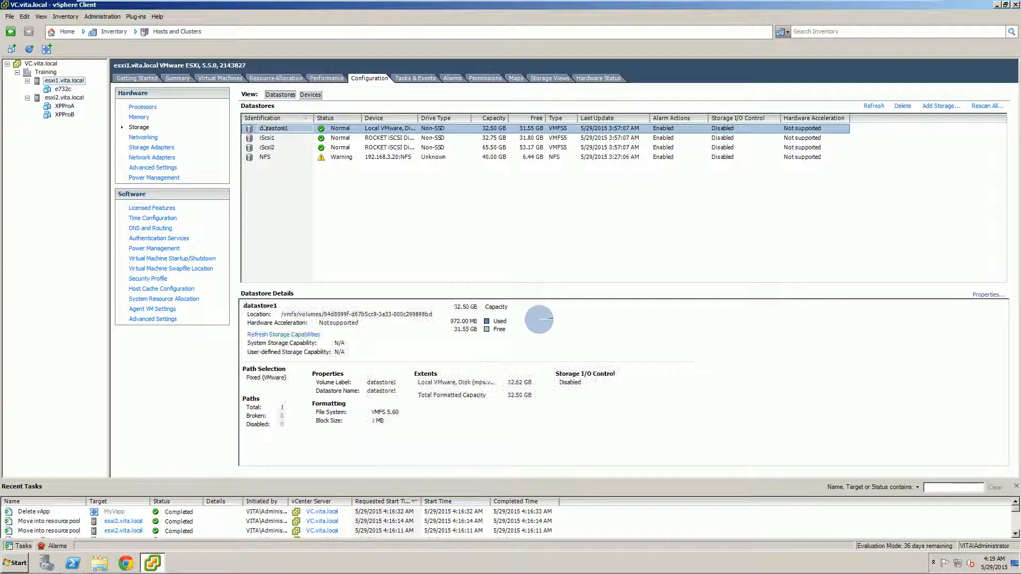
{"action": "right_click", "coordinate": [265, 129]}
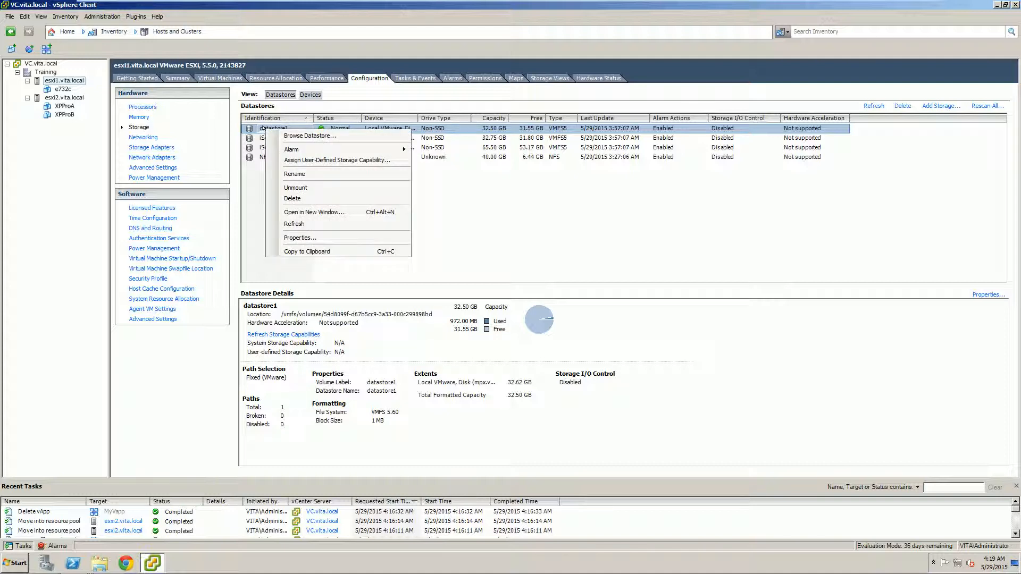
{"action": "left_click", "coordinate": [305, 174]}
{"action": "type", "text": "L"}
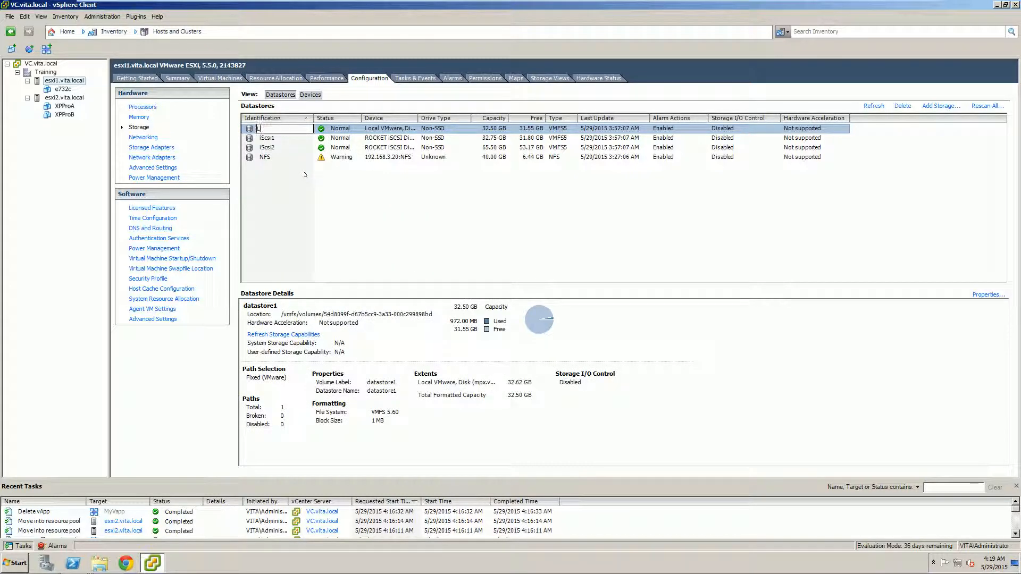
{"action": "type", "text": "ocal-ESXi1"}
{"action": "key", "text": "Return"}
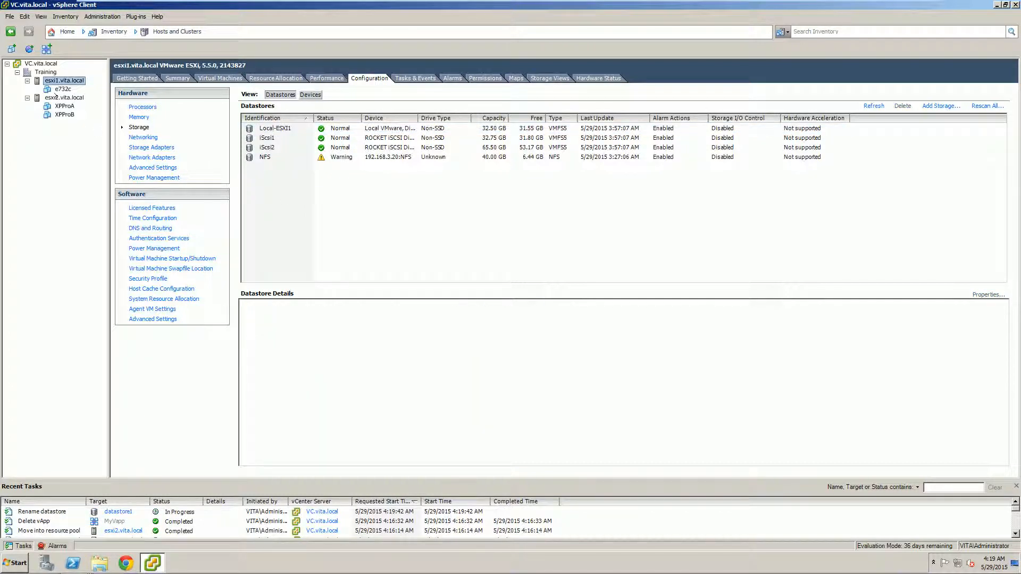
In the storage configuration of host esxi2.vita.local, rename its local datastore to Local-ESXI2.
{"action": "left_click", "coordinate": [65, 98]}
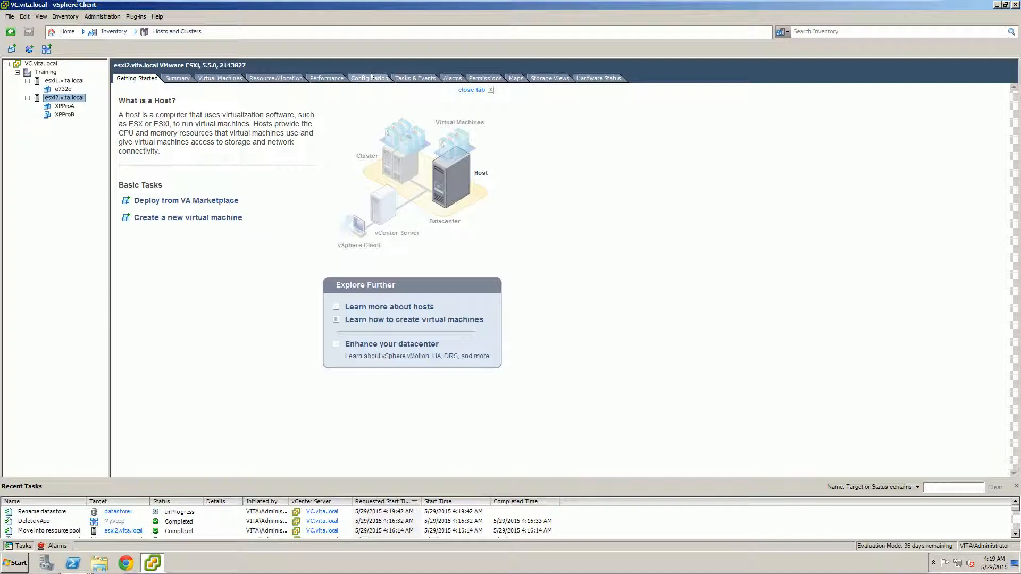
{"action": "left_click", "coordinate": [387, 80]}
{"action": "right_click", "coordinate": [284, 127]}
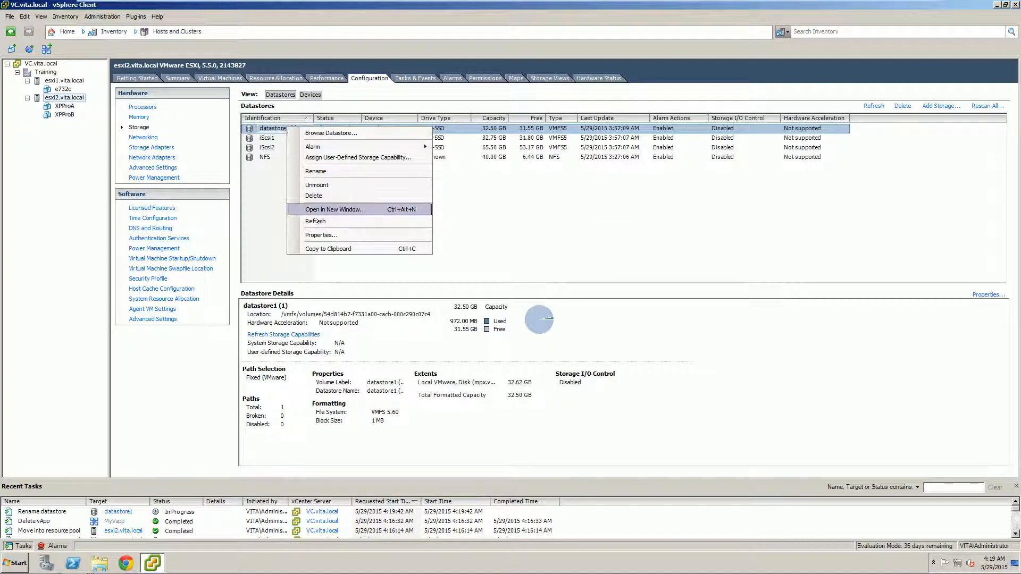
{"action": "left_click", "coordinate": [311, 171]}
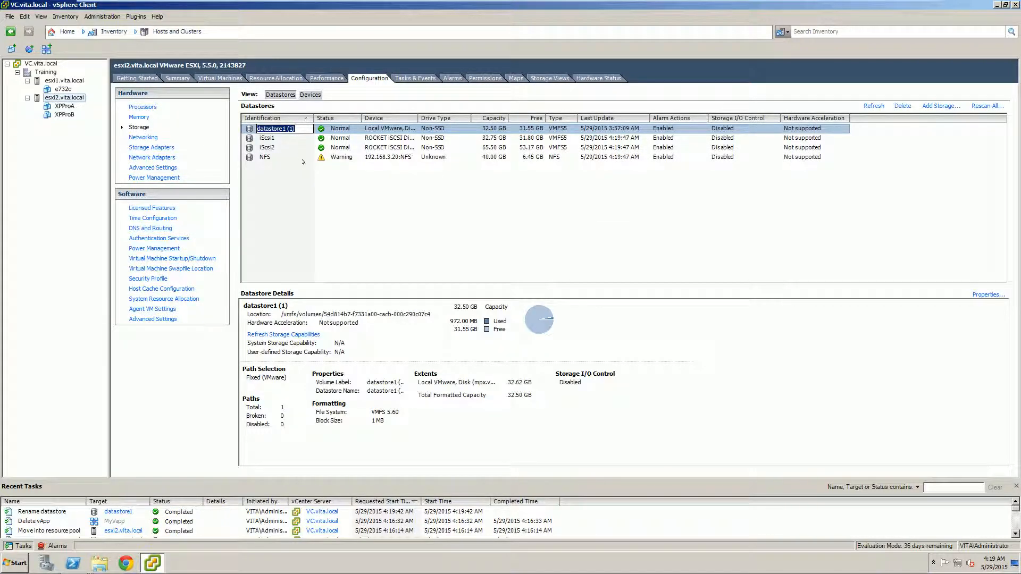
{"action": "type", "text": "Local-ESXi2"}
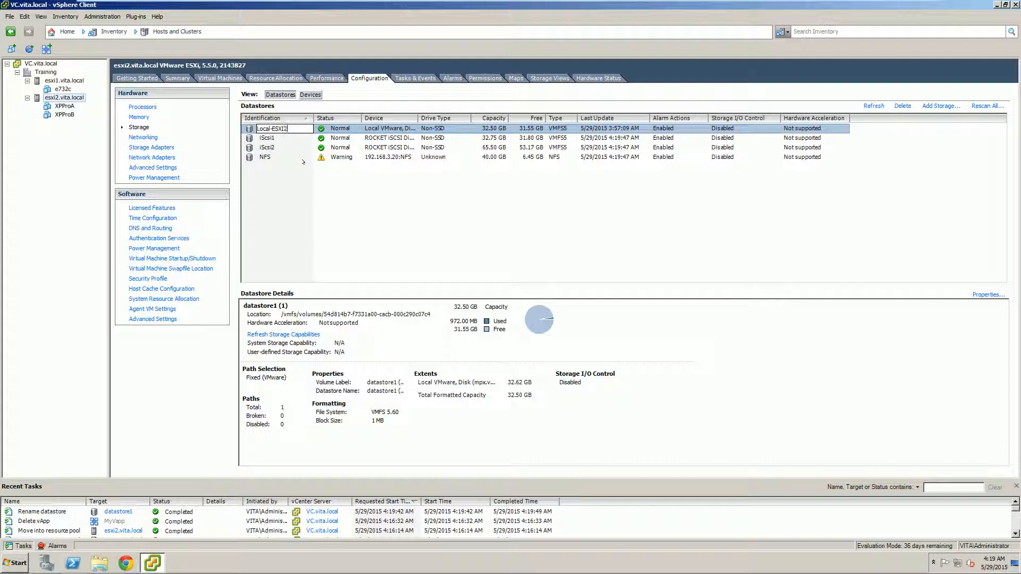
{"action": "left_click", "coordinate": [297, 174]}
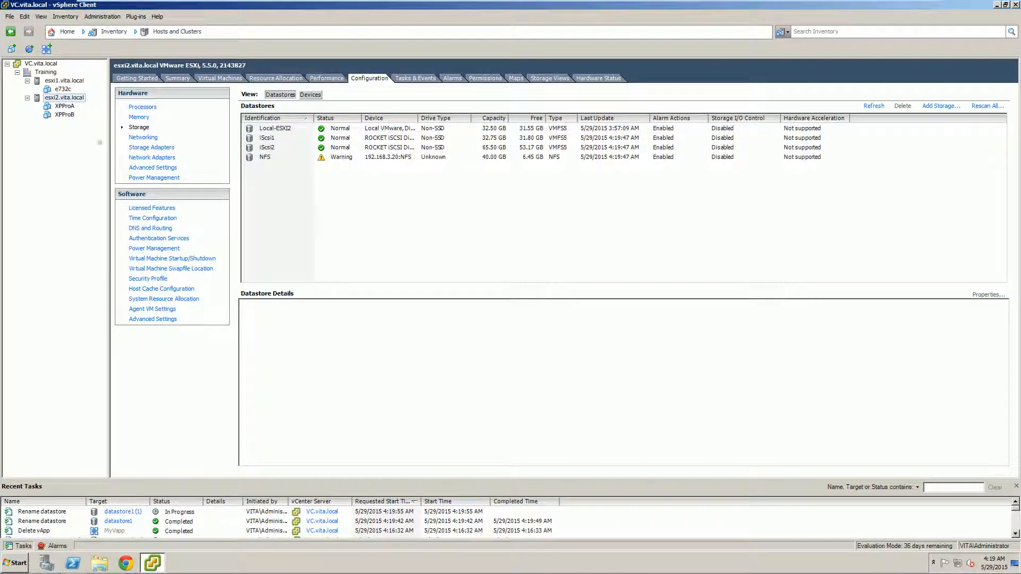
Migrate virtual machine e732c to the datastore Local-ESXI1, keeping the same disk format as the source.
{"action": "left_click", "coordinate": [63, 81]}
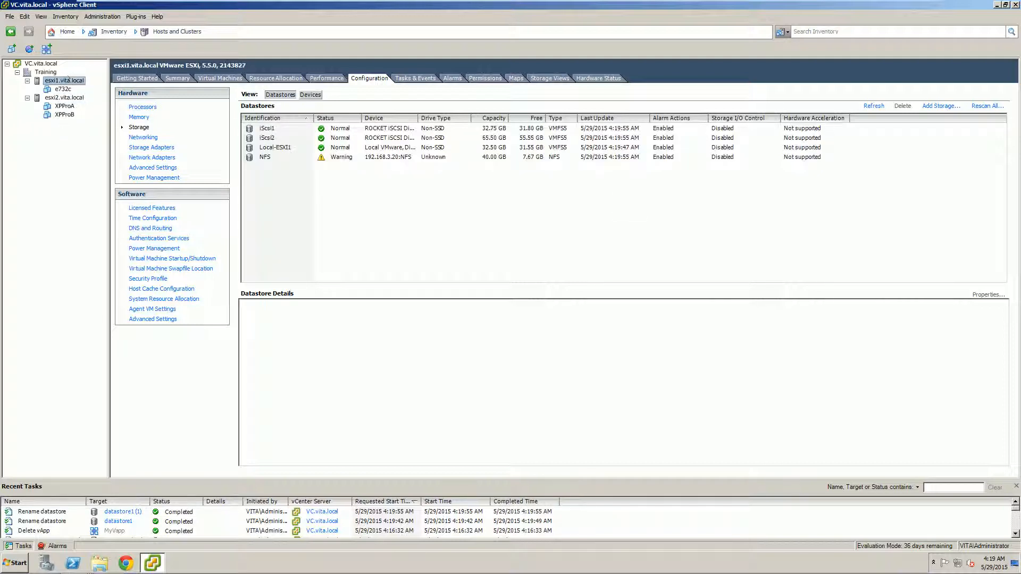
{"action": "left_click", "coordinate": [62, 89]}
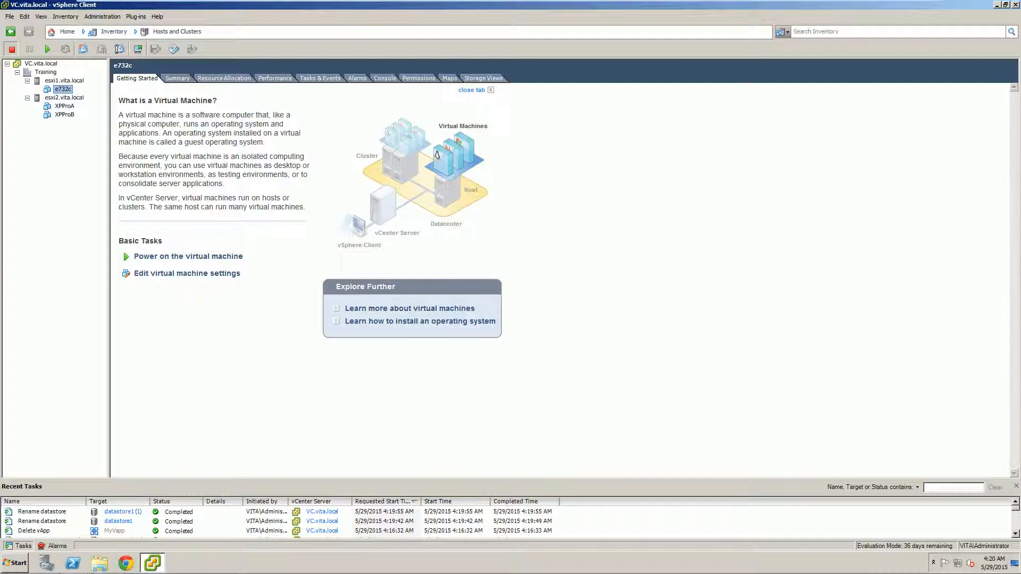
{"action": "right_click", "coordinate": [62, 87]}
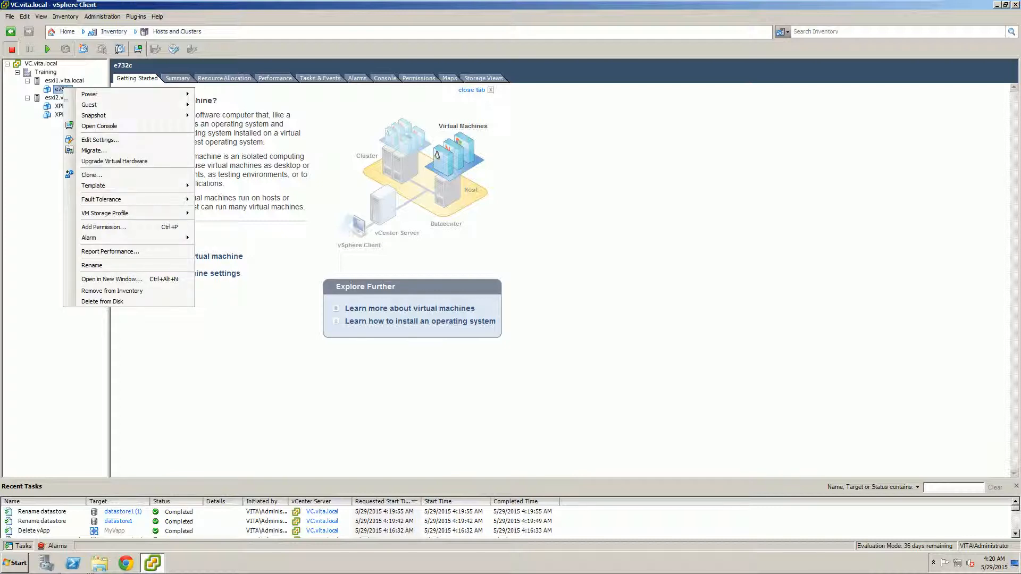
{"action": "left_click", "coordinate": [93, 151]}
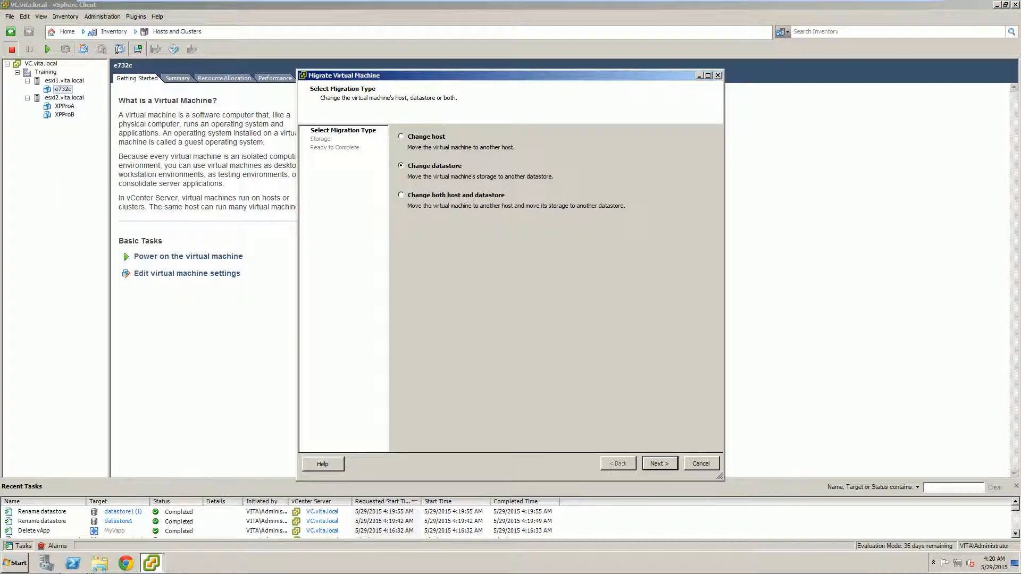
{"action": "left_click", "coordinate": [658, 463]}
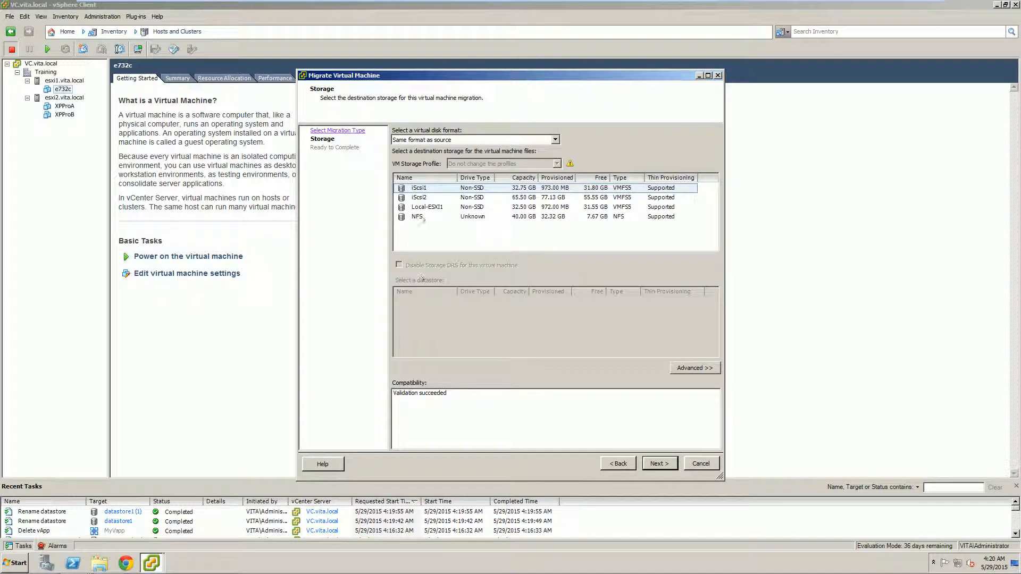
{"action": "left_click", "coordinate": [420, 207]}
{"action": "left_click", "coordinate": [658, 463]}
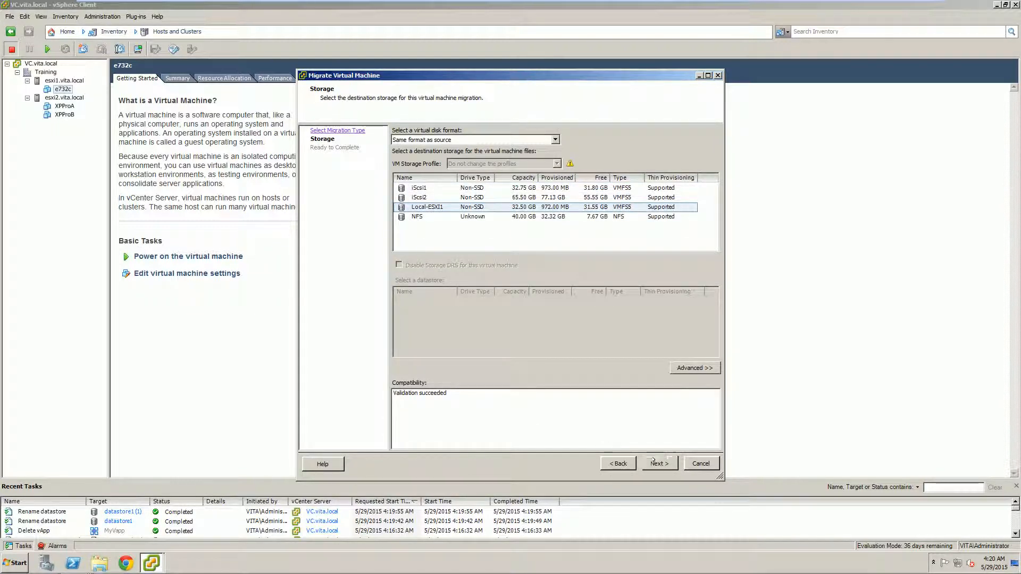
{"action": "left_click", "coordinate": [659, 463]}
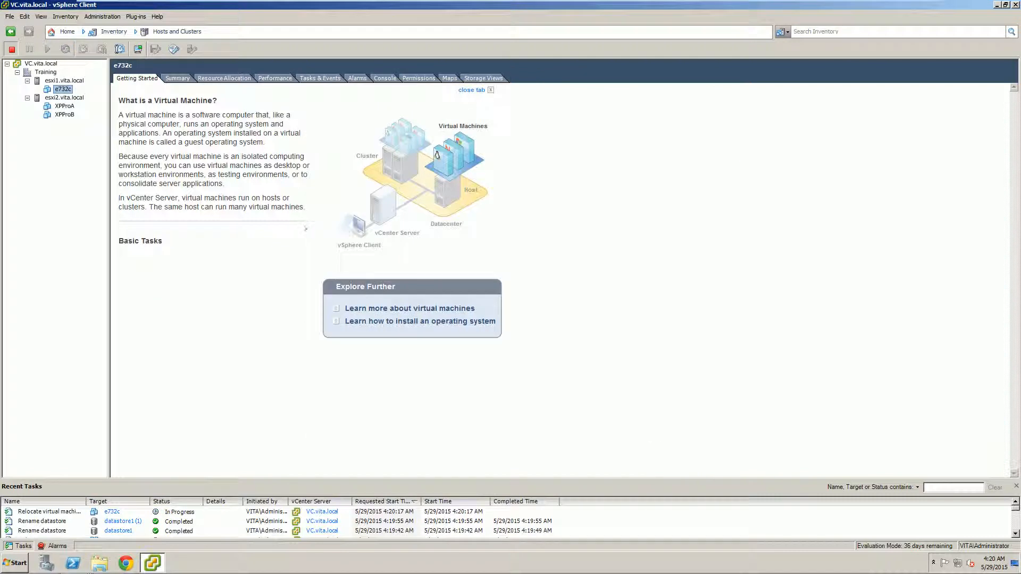
{"action": "left_click", "coordinate": [69, 107]}
{"action": "right_click", "coordinate": [68, 107]}
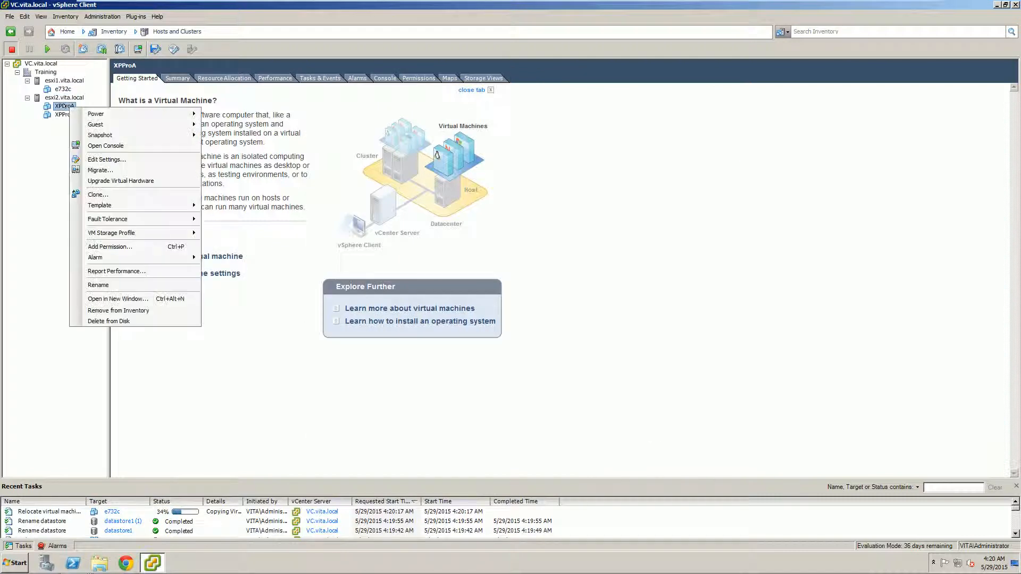
{"action": "left_click", "coordinate": [55, 106]}
{"action": "left_click", "coordinate": [63, 106]}
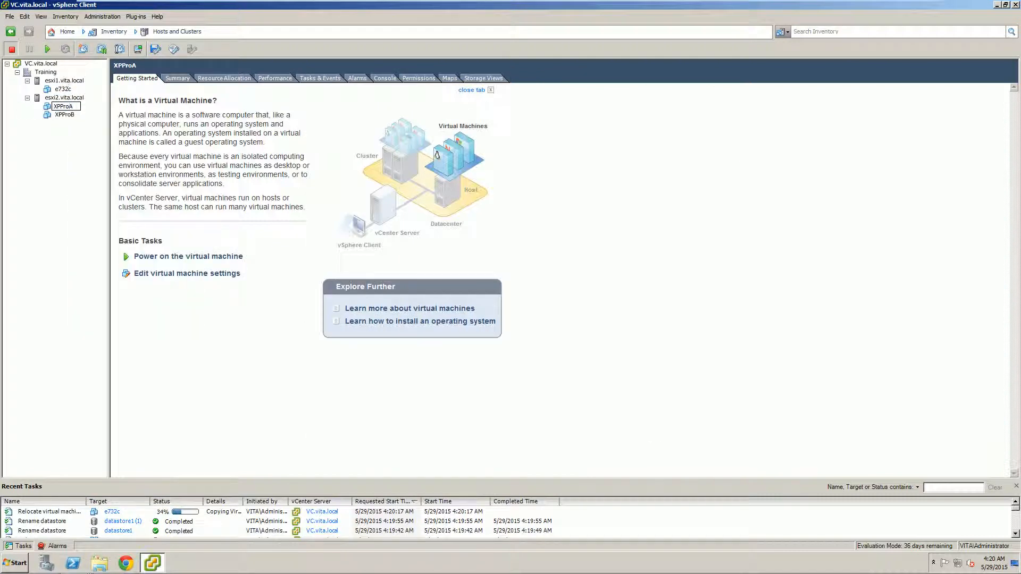
{"action": "left_click", "coordinate": [51, 139]}
Migrate XPProA to host esxi1.vita.local, keeping its configuration files and virtual disks in their current locations.
{"action": "left_click_drag", "start_coordinate": [56, 106], "coordinate": [59, 81]}
{"action": "left_click", "coordinate": [419, 228]}
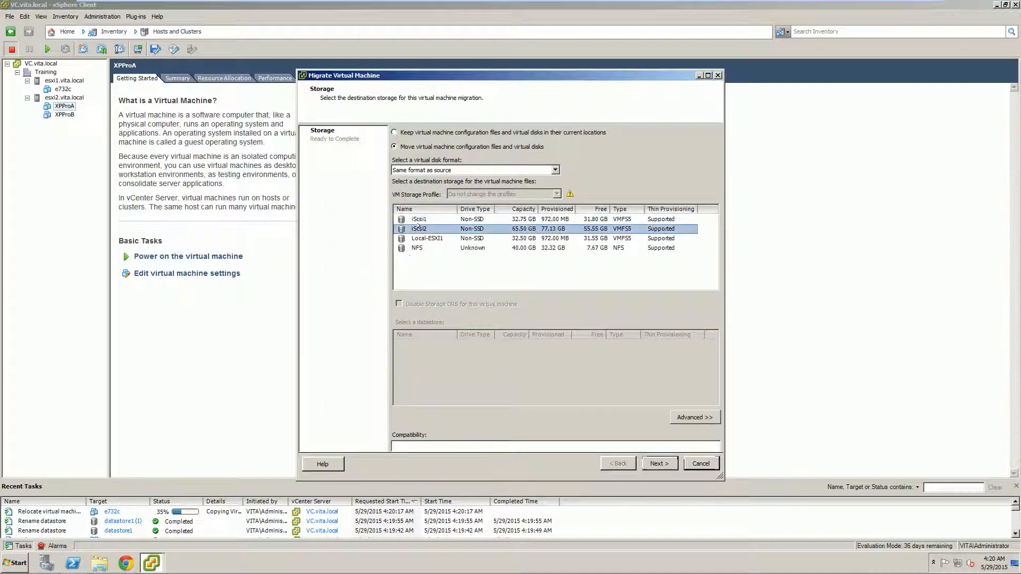
{"action": "left_click", "coordinate": [437, 133]}
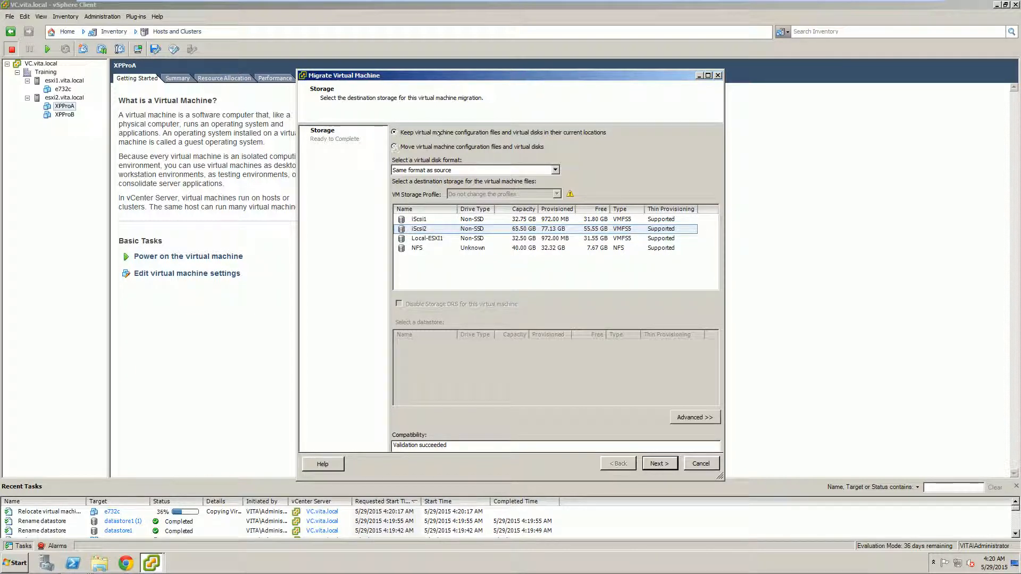
{"action": "left_click", "coordinate": [652, 463]}
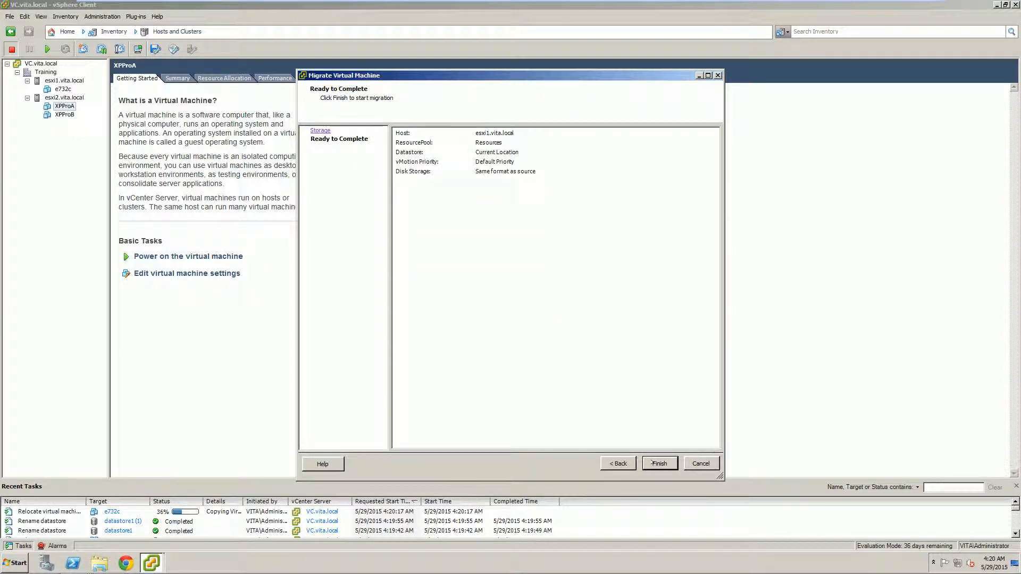
{"action": "left_click", "coordinate": [658, 464]}
Migrate XPProB to host esxi1.vita.local, keeping its configuration files and virtual disks in their current locations.
{"action": "left_click_drag", "start_coordinate": [70, 115], "coordinate": [73, 82]}
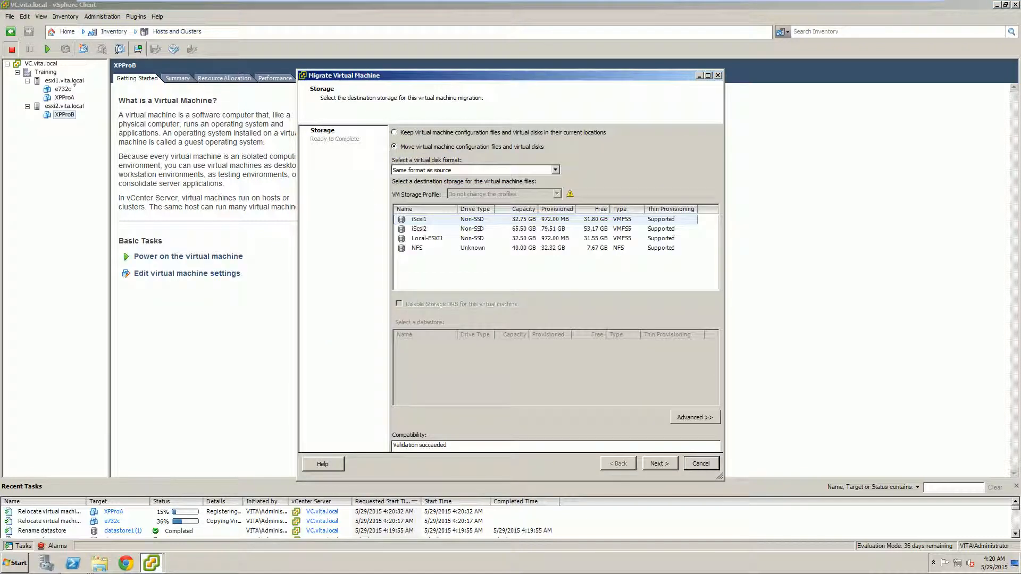
{"action": "left_click", "coordinate": [394, 132]}
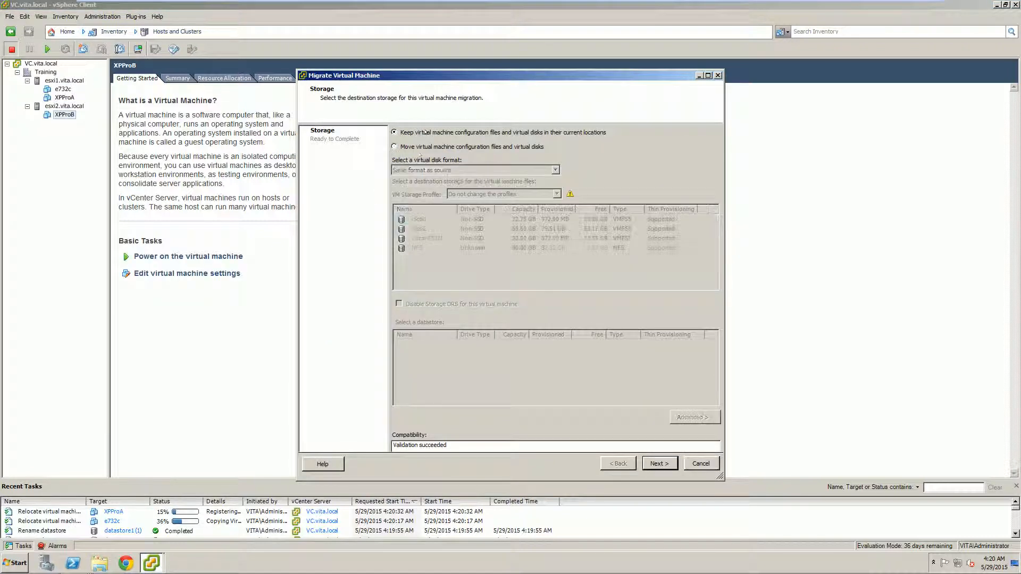
{"action": "left_click", "coordinate": [647, 465]}
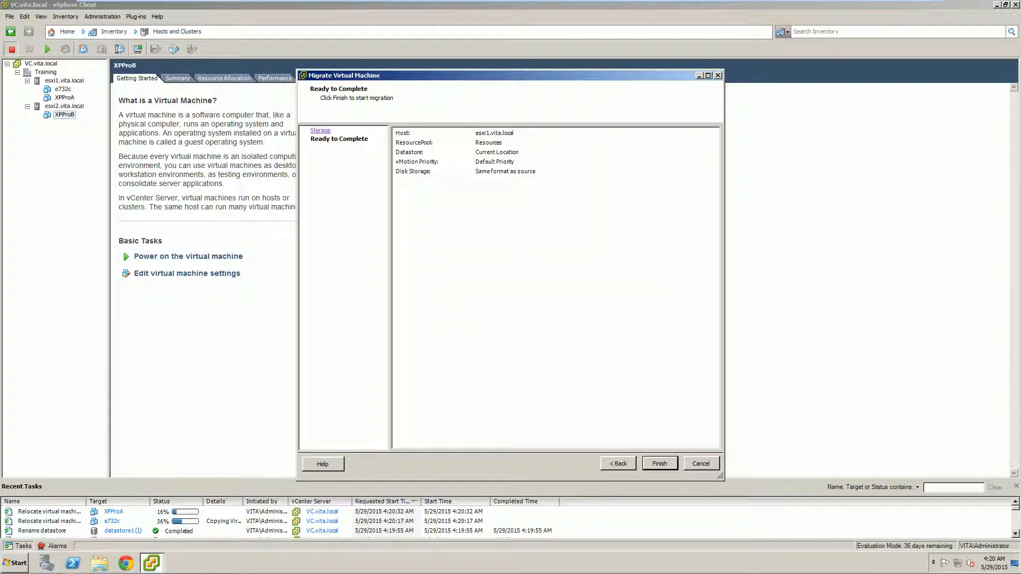
{"action": "left_click", "coordinate": [673, 461]}
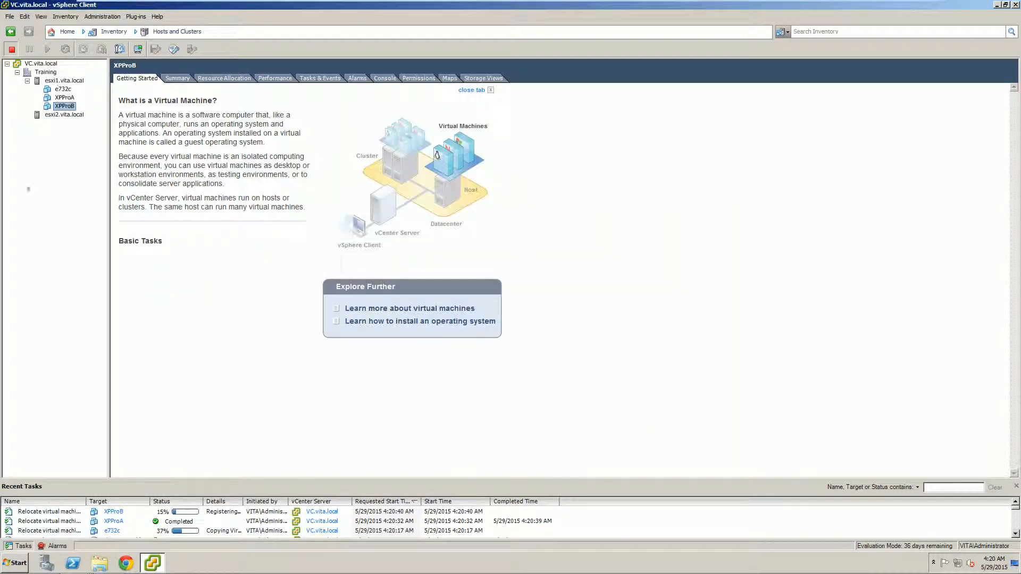
{"action": "left_click", "coordinate": [65, 97]}
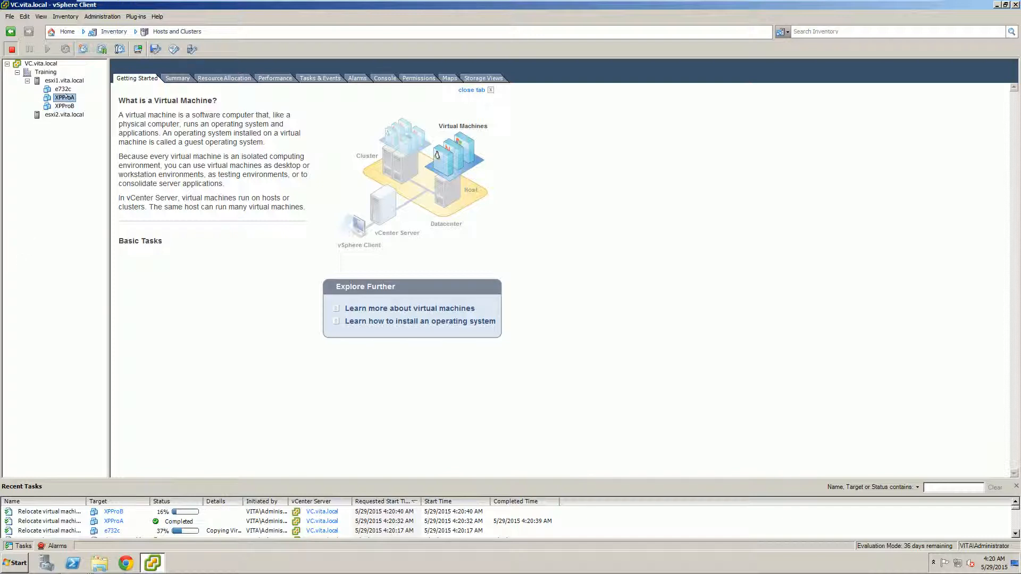
{"action": "left_click", "coordinate": [64, 106]}
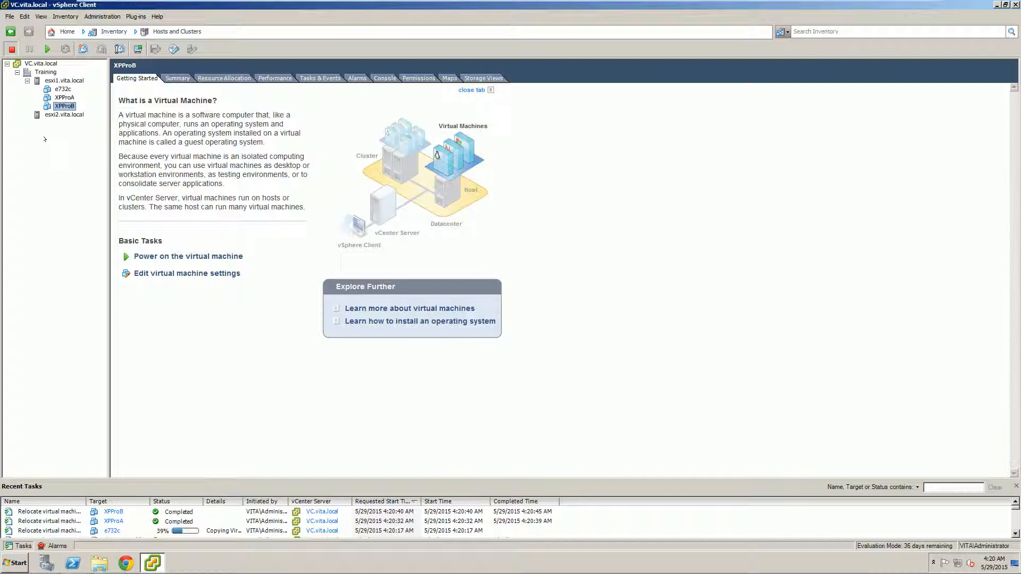
{"action": "left_click", "coordinate": [74, 81]}
{"action": "right_click", "coordinate": [58, 80]}
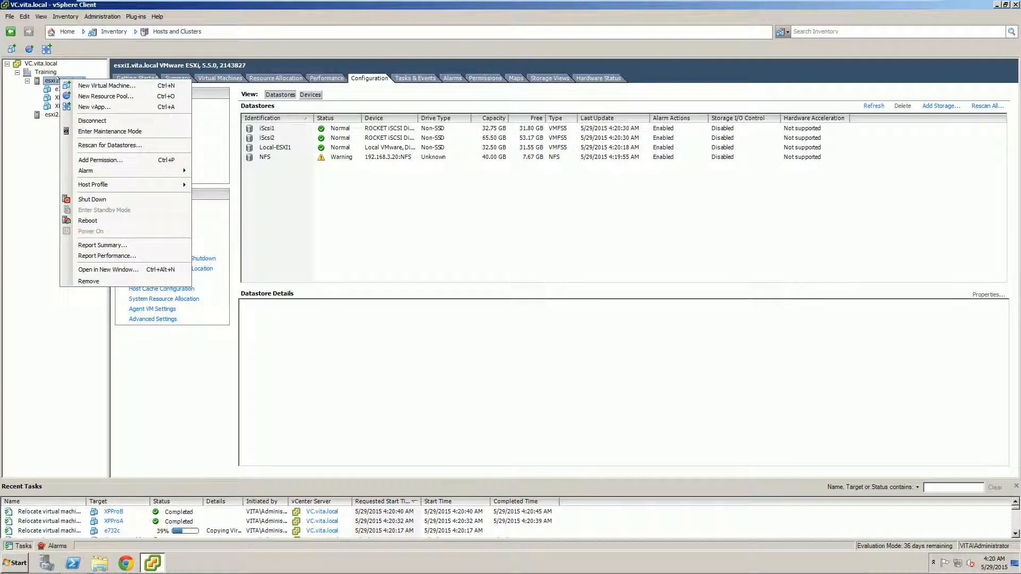
{"action": "left_click", "coordinate": [54, 79]}
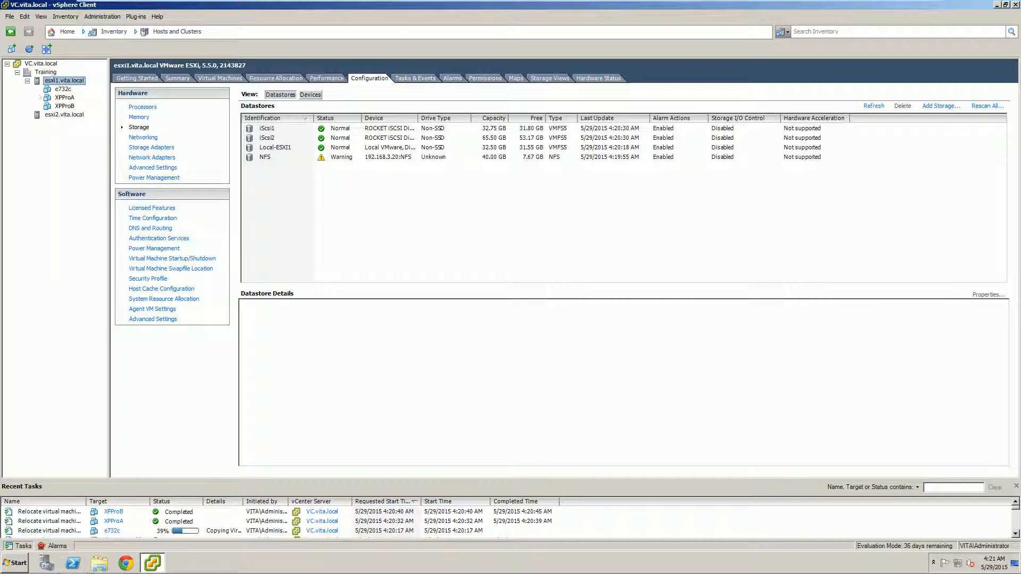
From the VMs and Templates inventory, begin deploying a virtual machine named XPProD from template XPProC on host esxi1.vita.local.
{"action": "left_click", "coordinate": [64, 31]}
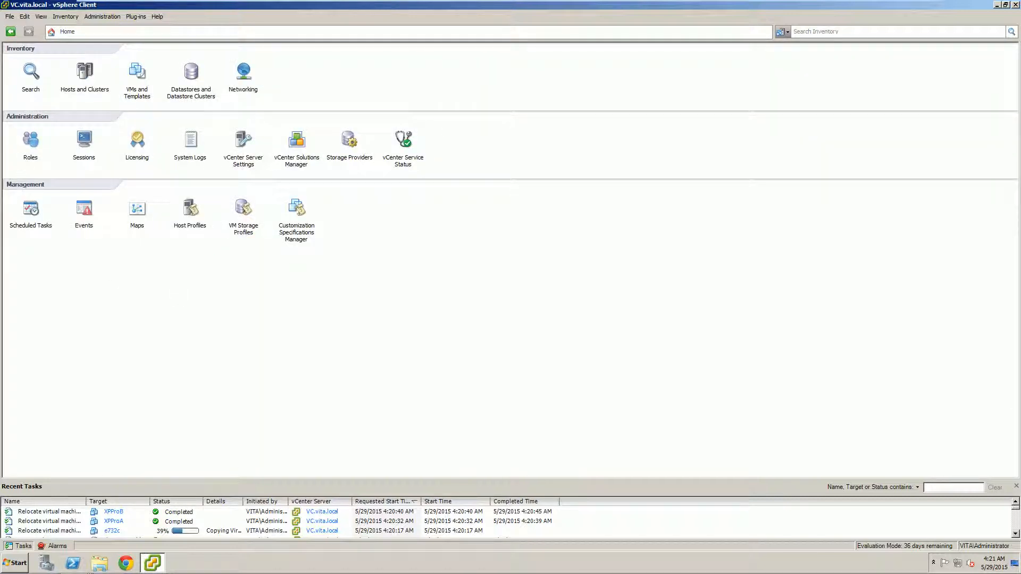
{"action": "left_click", "coordinate": [137, 70]}
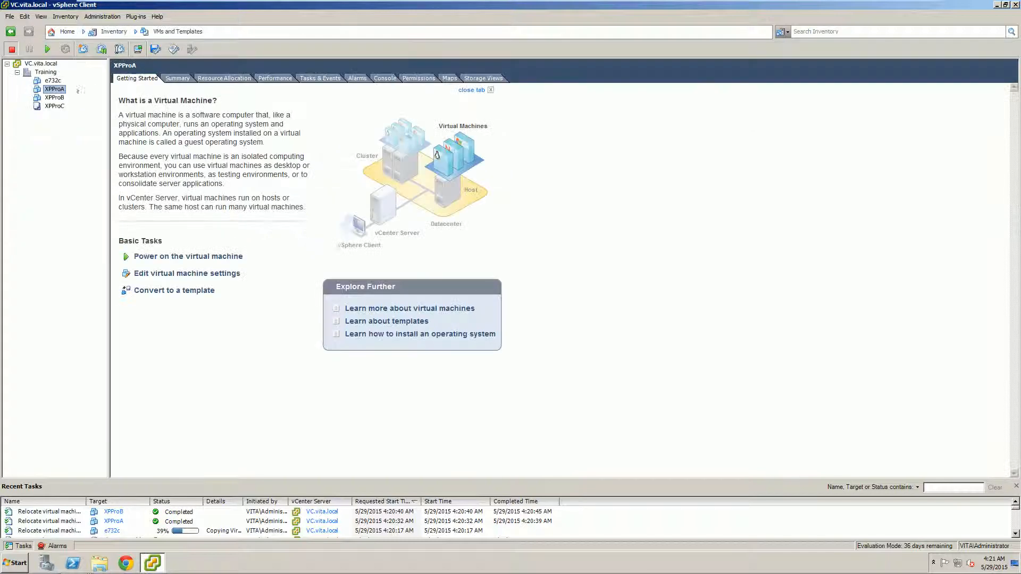
{"action": "left_click", "coordinate": [49, 106]}
{"action": "right_click", "coordinate": [51, 106]}
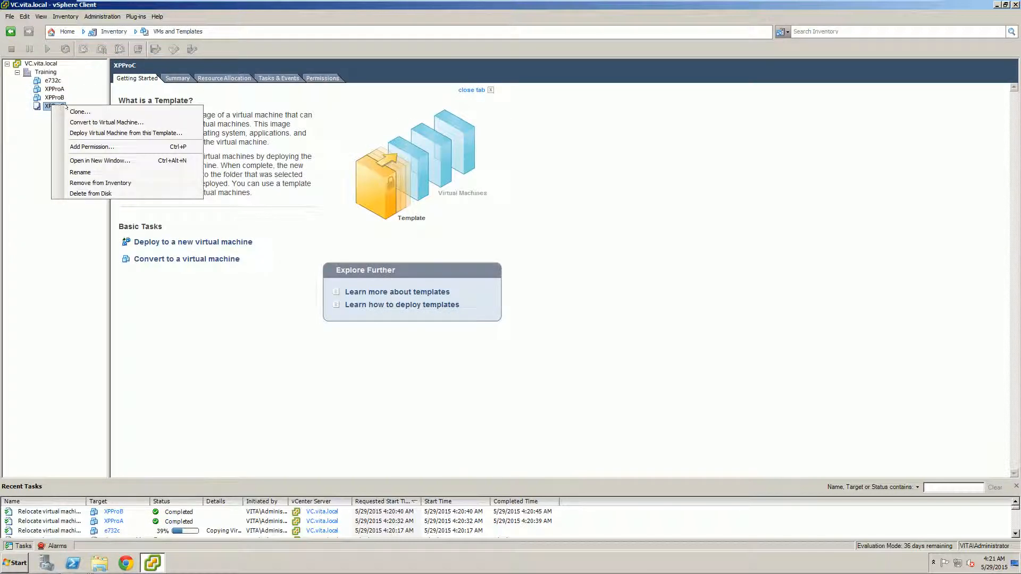
{"action": "left_click", "coordinate": [76, 131]}
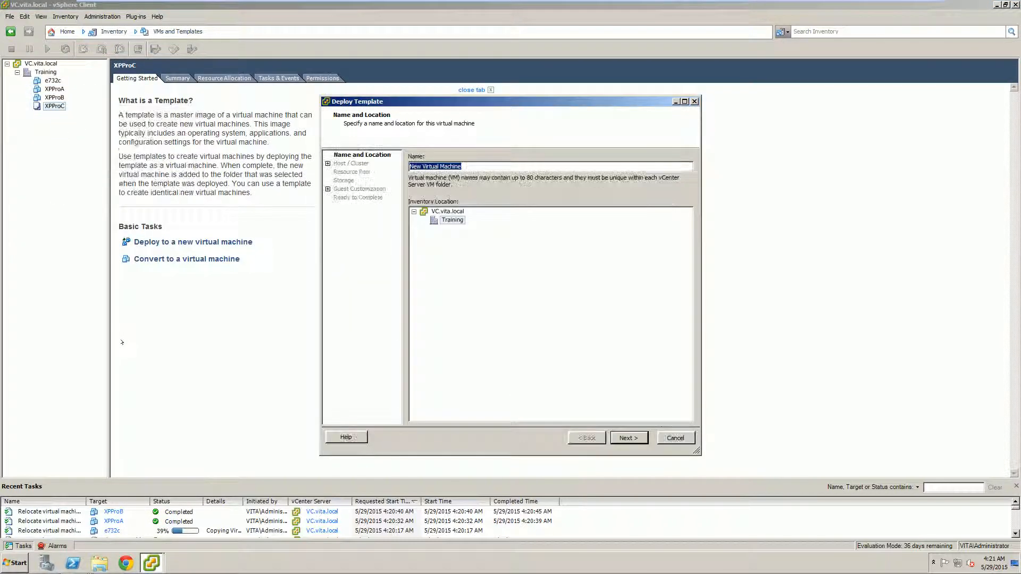
{"action": "type", "text": "XPProD"}
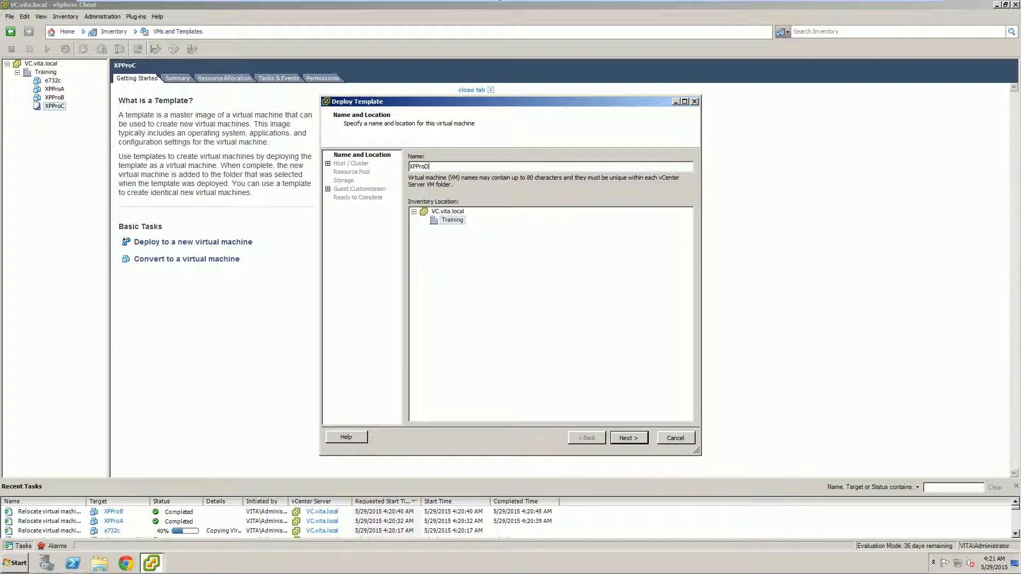
{"action": "left_click", "coordinate": [617, 435]}
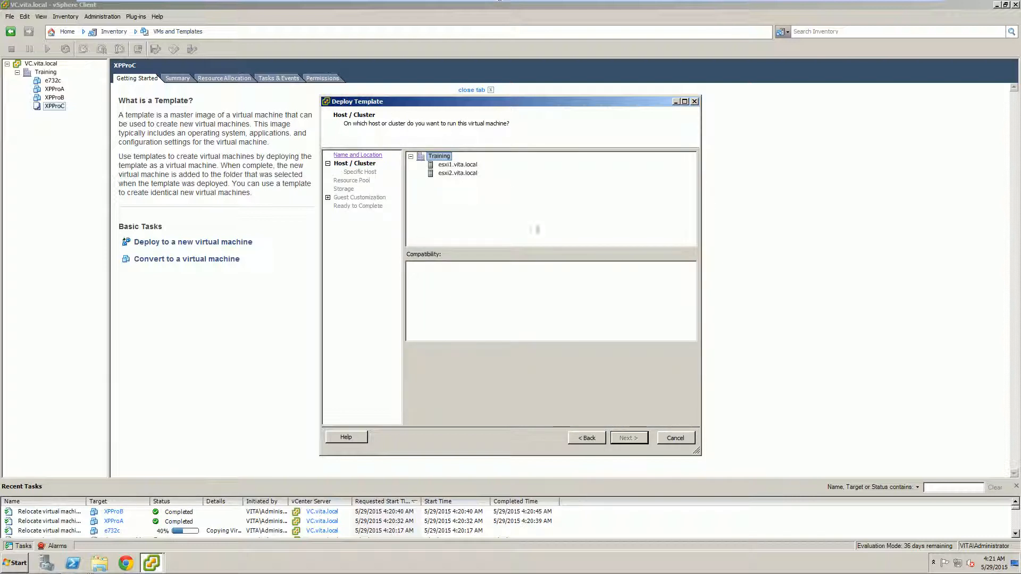
{"action": "left_click", "coordinate": [458, 164]}
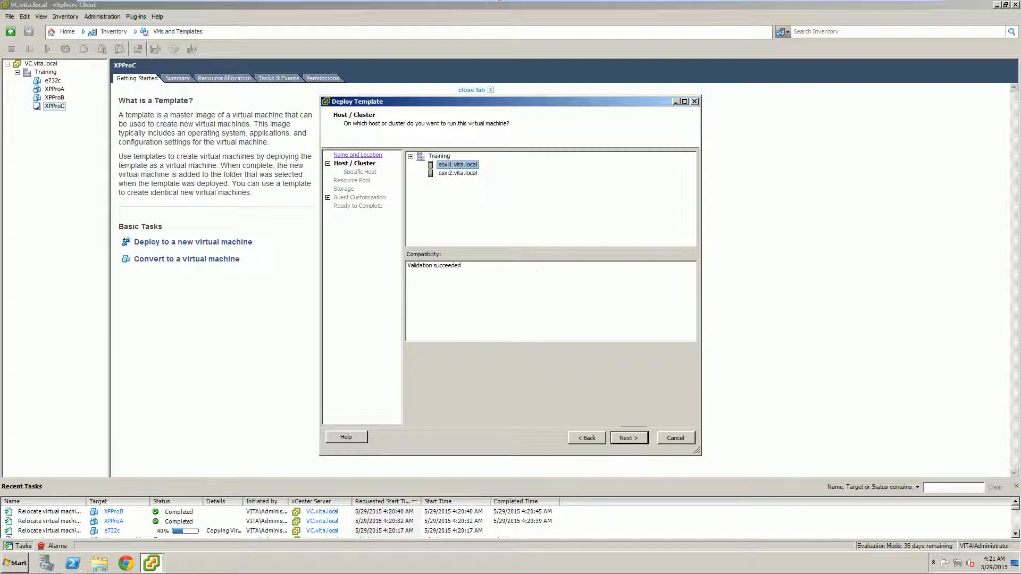
{"action": "left_click", "coordinate": [630, 437]}
Choose datastore iScsi2 for the XPProD deployment and customize its guest system with the existing specification XPAnswer.
{"action": "left_click", "coordinate": [434, 228]}
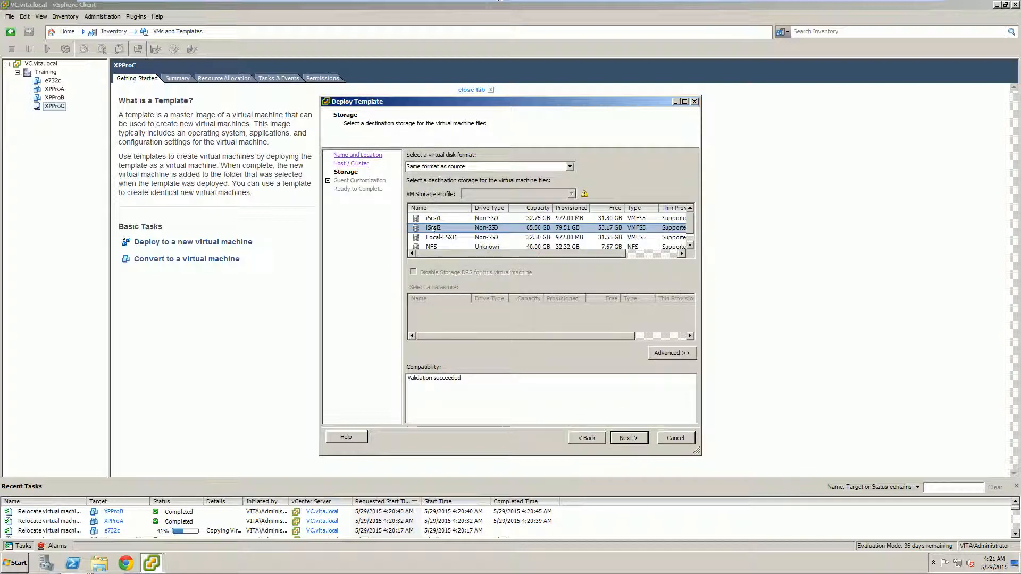
{"action": "left_click", "coordinate": [625, 437]}
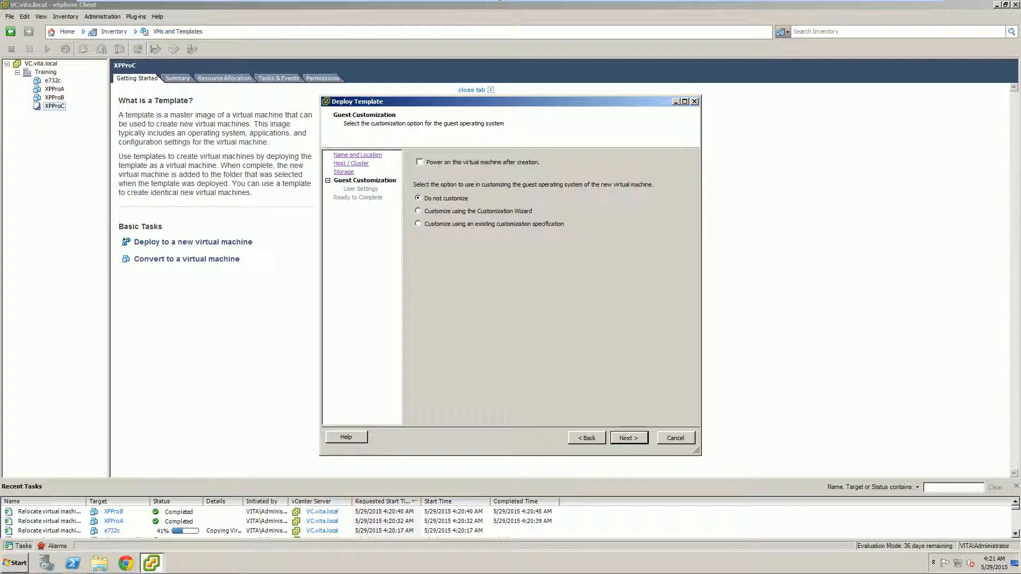
{"action": "left_click", "coordinate": [433, 224]}
{"action": "left_click", "coordinate": [436, 263]}
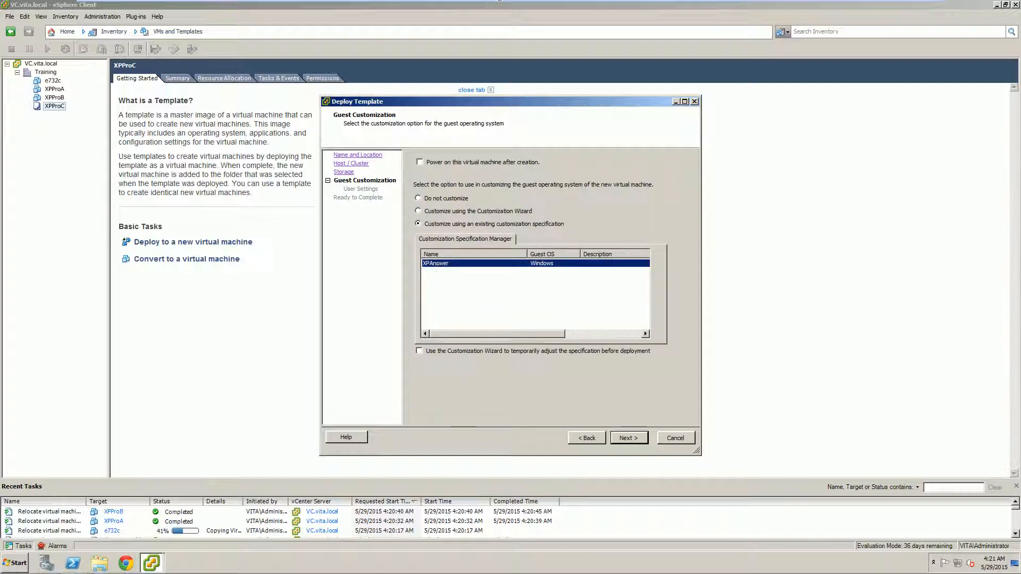
Finish deploying XPProD from template XPProC with the XPAnswer specification and dismiss the resulting dialog.
{"action": "left_click", "coordinate": [628, 437]}
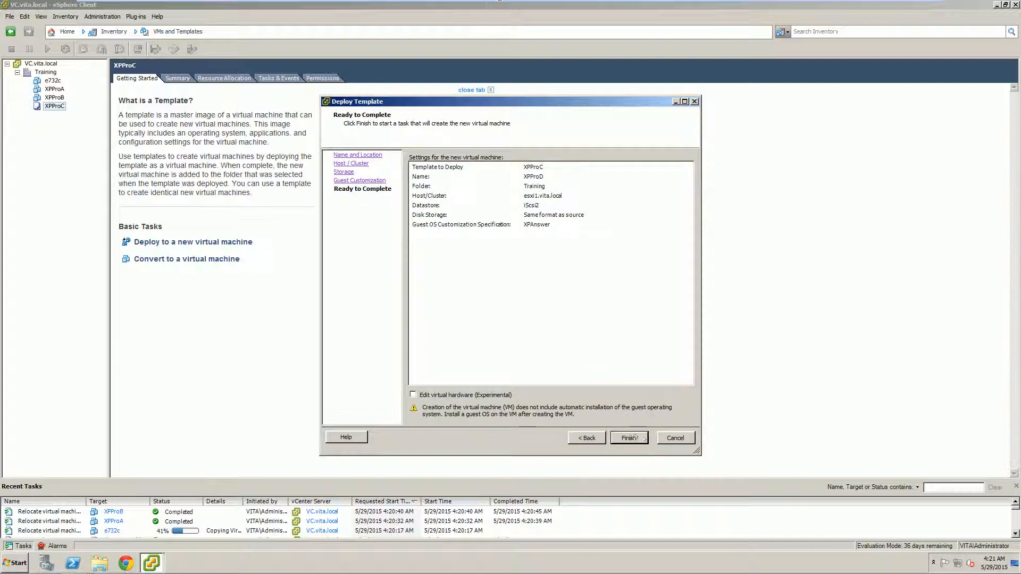
{"action": "left_click", "coordinate": [629, 437]}
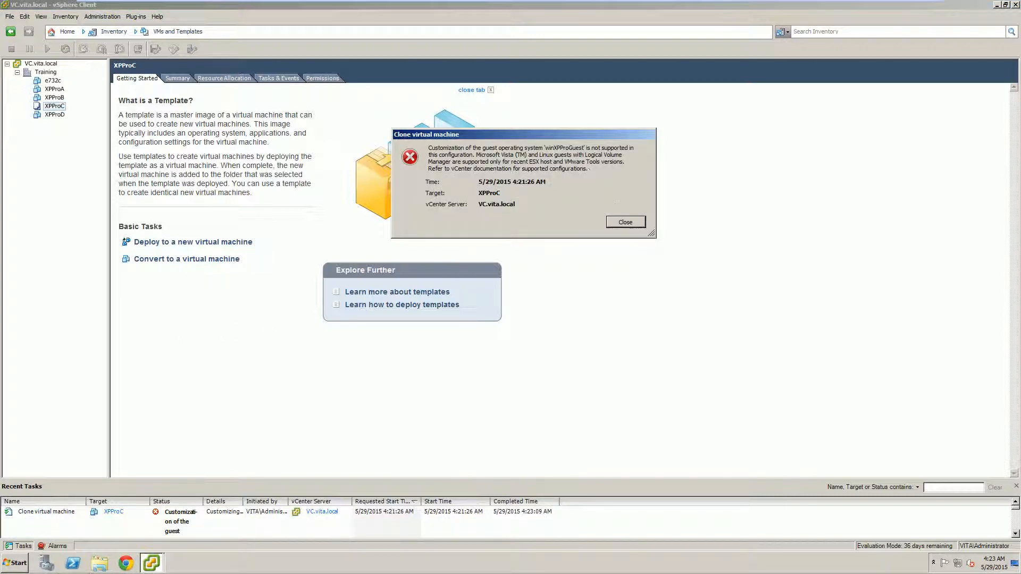
{"action": "left_click", "coordinate": [624, 219]}
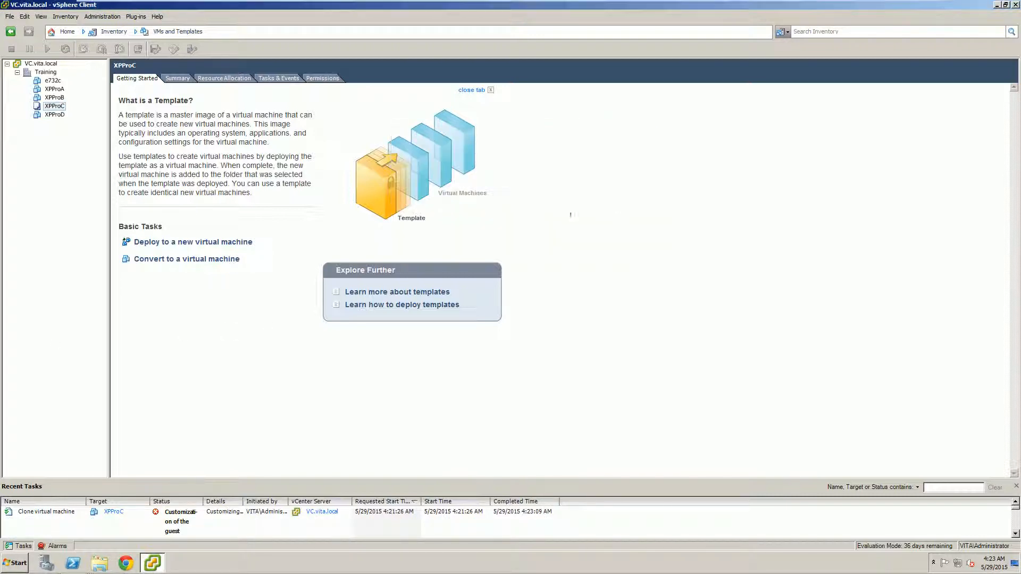
Power on the XPProD virtual machine and open its console.
{"action": "left_click", "coordinate": [54, 114]}
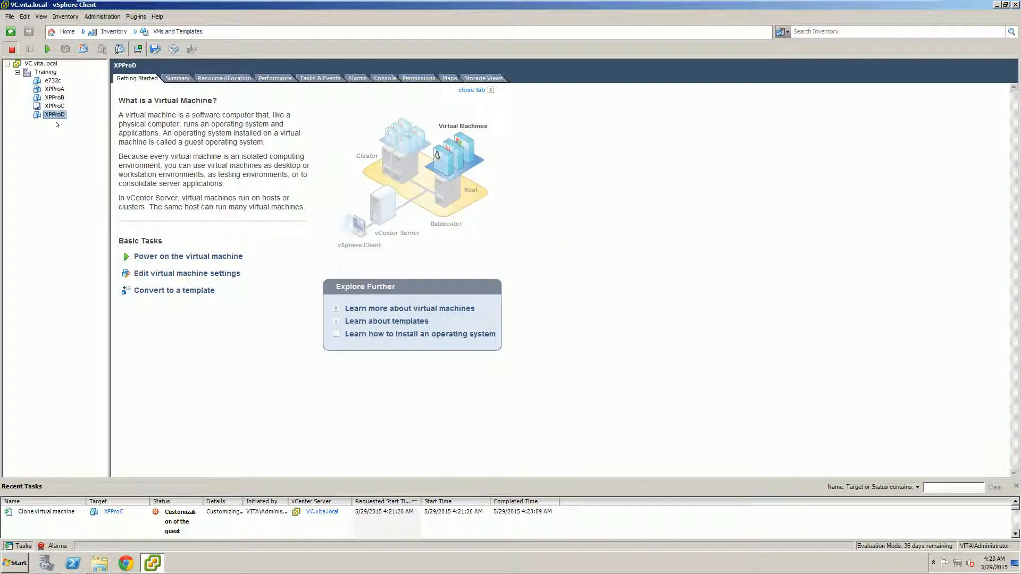
{"action": "left_click", "coordinate": [47, 49]}
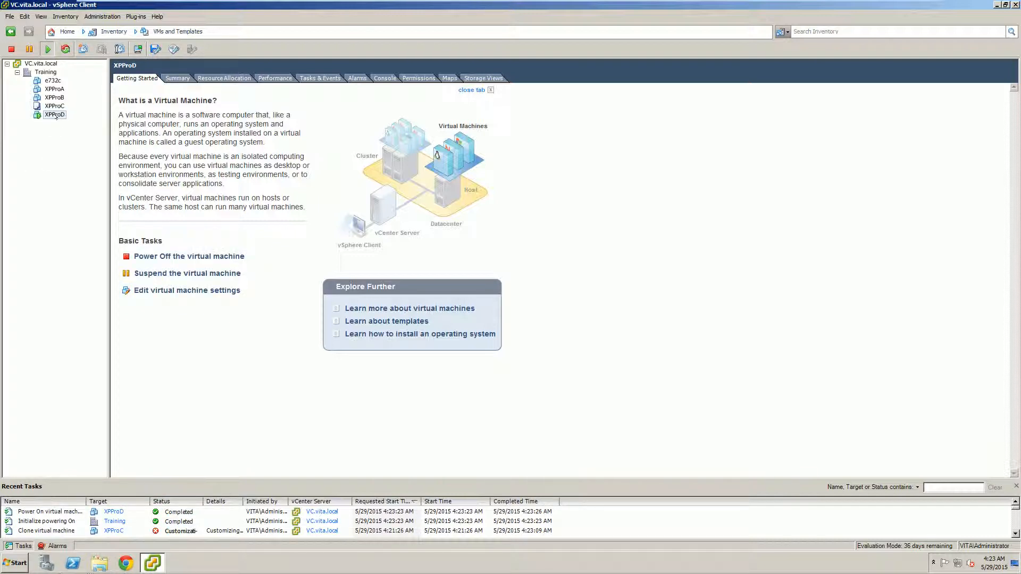
{"action": "left_click", "coordinate": [133, 48]}
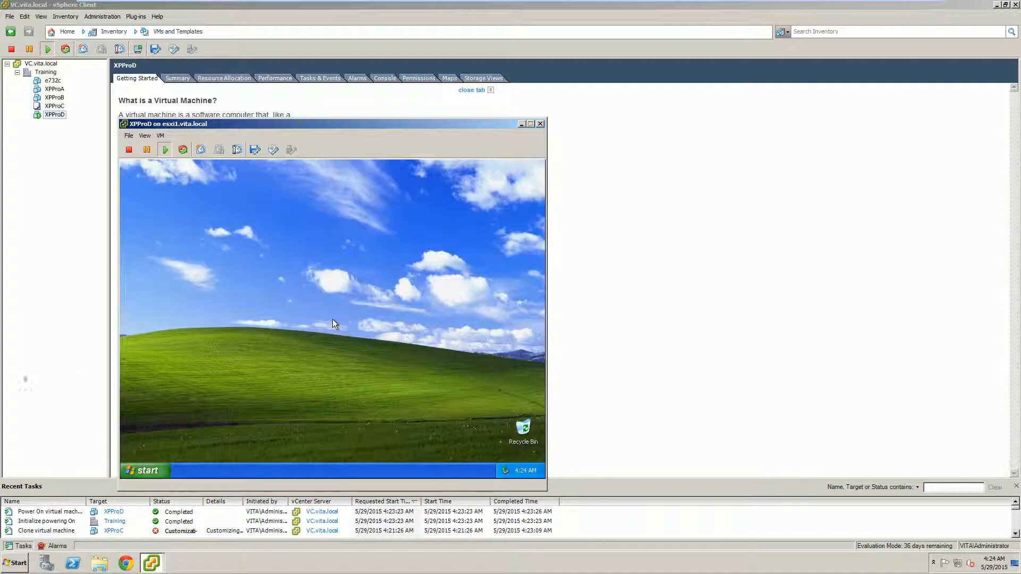
In the XPProD guest desktop, open the system properties of My Computer.
{"action": "left_click", "coordinate": [333, 319]}
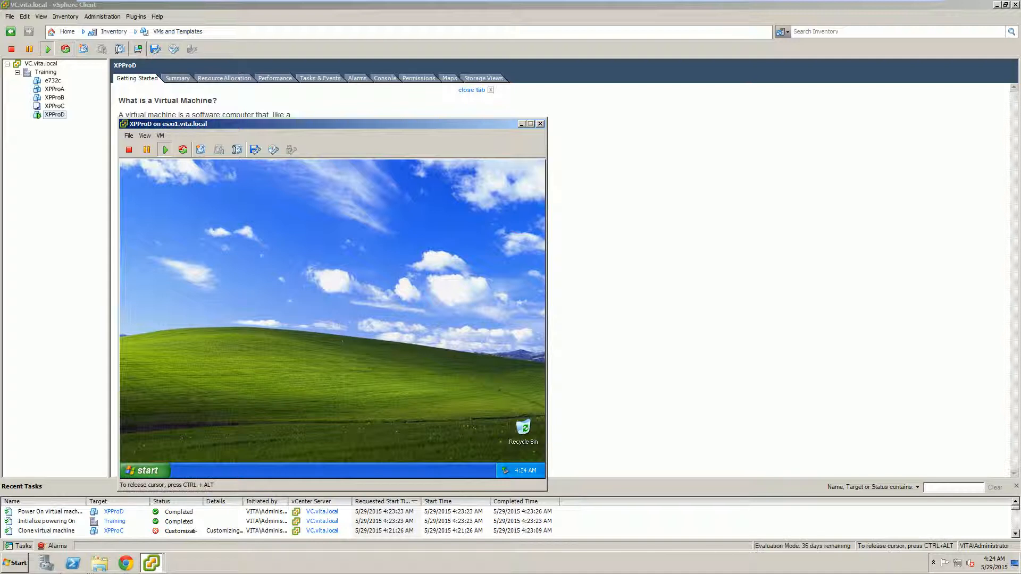
{"action": "left_click", "coordinate": [166, 466]}
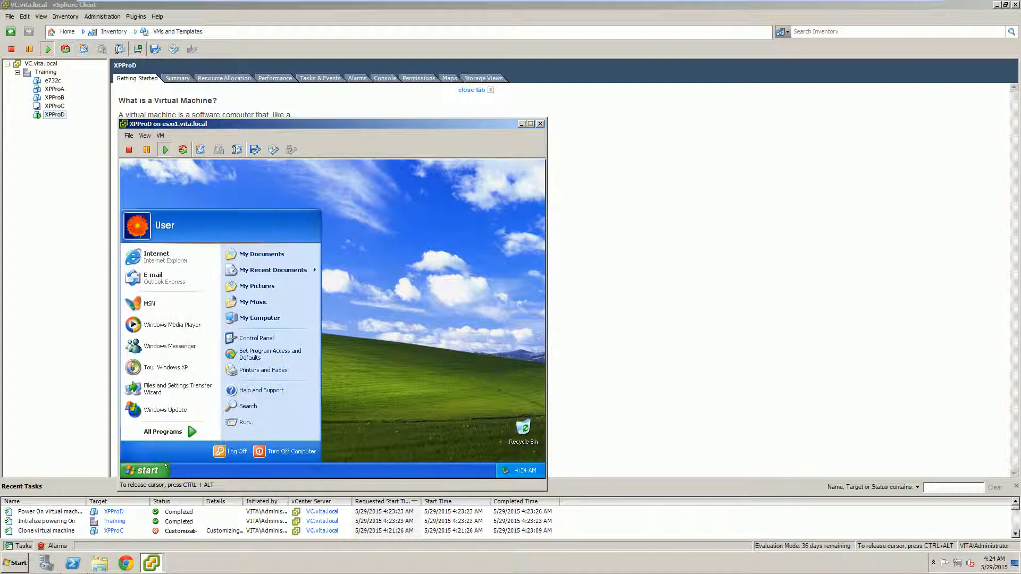
{"action": "right_click", "coordinate": [255, 318]}
{"action": "left_click", "coordinate": [275, 406]}
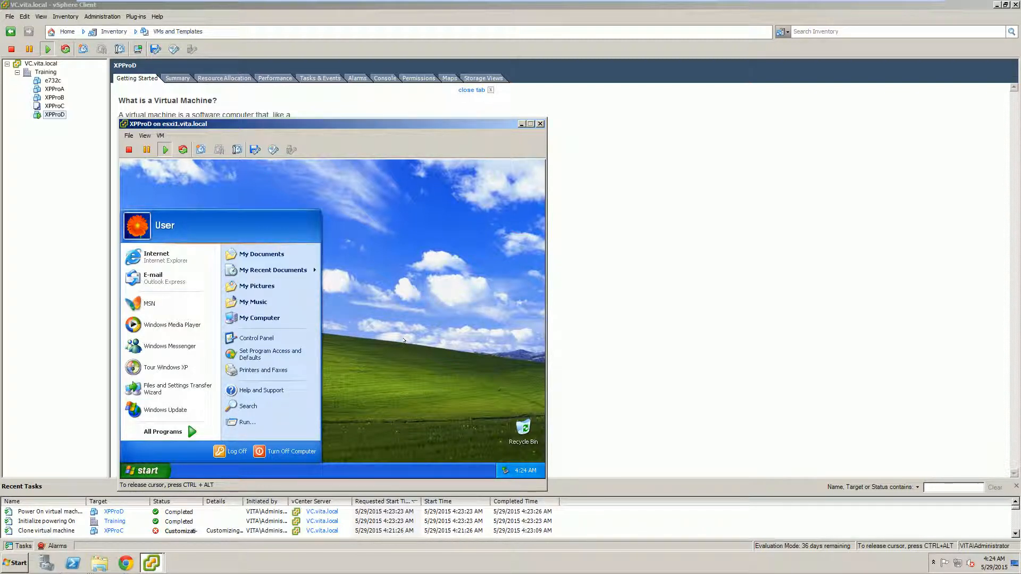
{"action": "right_click", "coordinate": [248, 323]}
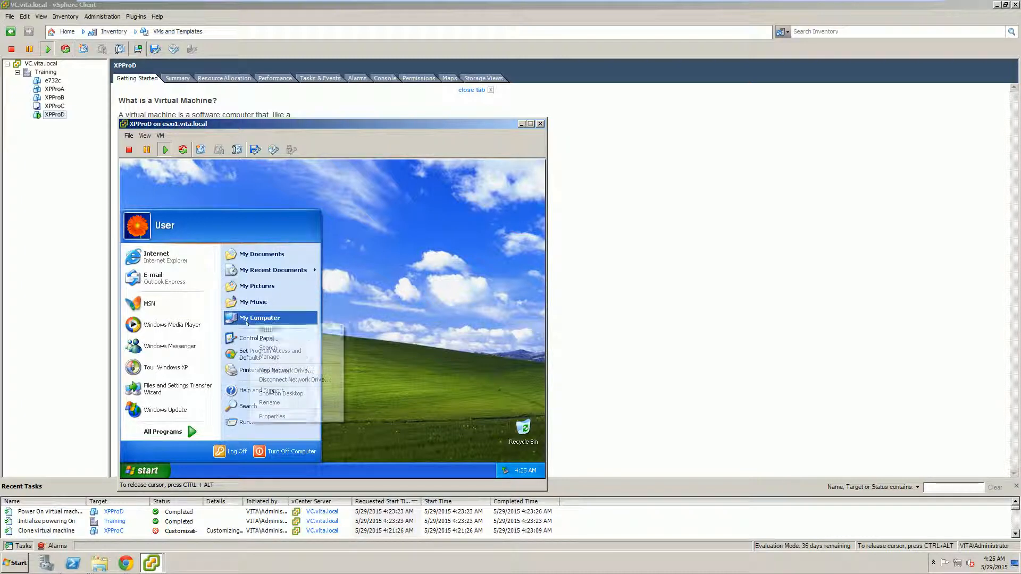
{"action": "left_click", "coordinate": [273, 413]}
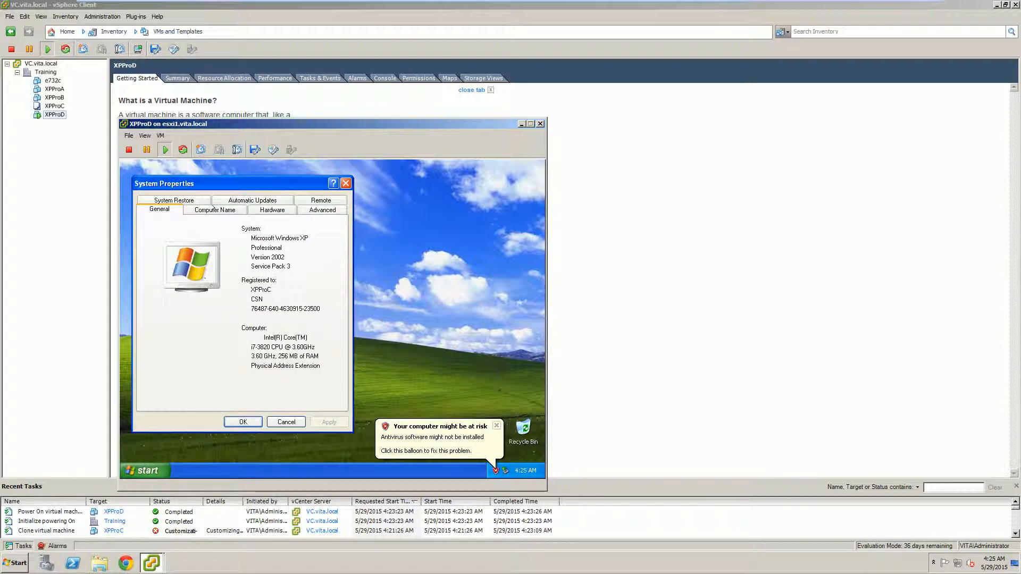
Change the guest's computer name to XPProD, close the system properties and decline the immediate restart.
{"action": "left_click", "coordinate": [214, 210]}
{"action": "left_click", "coordinate": [317, 340]}
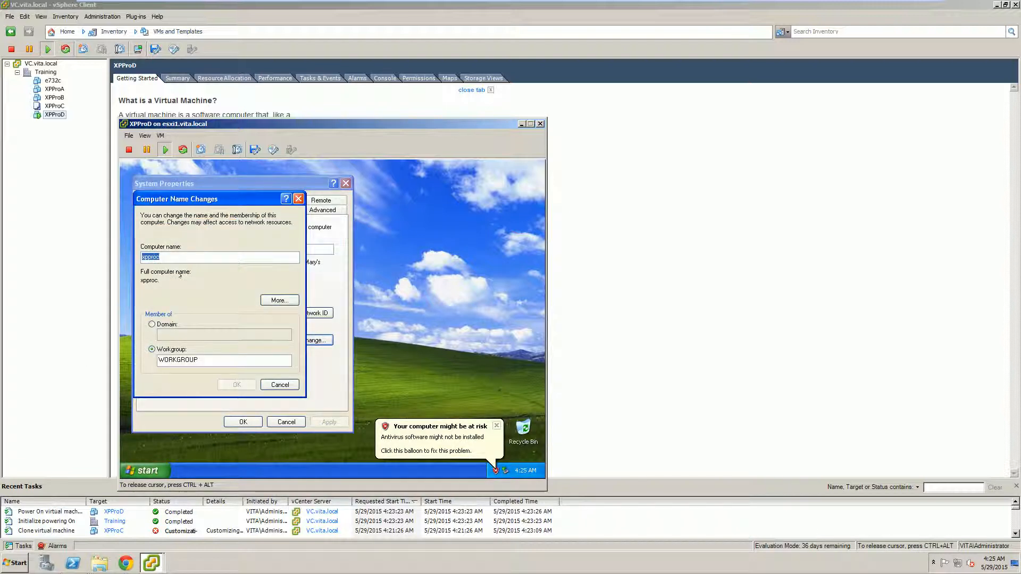
{"action": "type", "text": "XPP"}
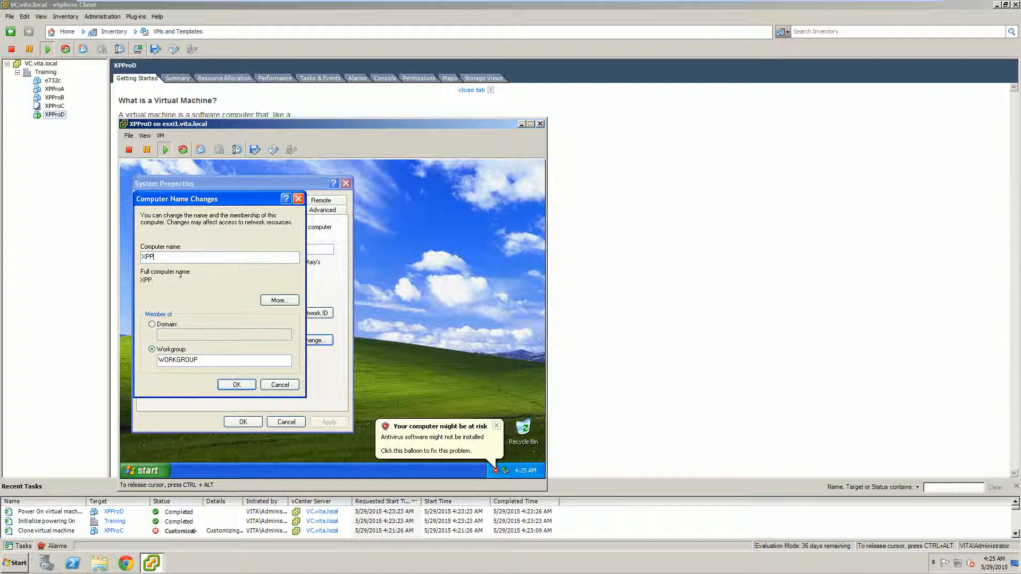
{"action": "type", "text": "roD"}
{"action": "key", "text": "Return"}
{"action": "left_click", "coordinate": [333, 346]}
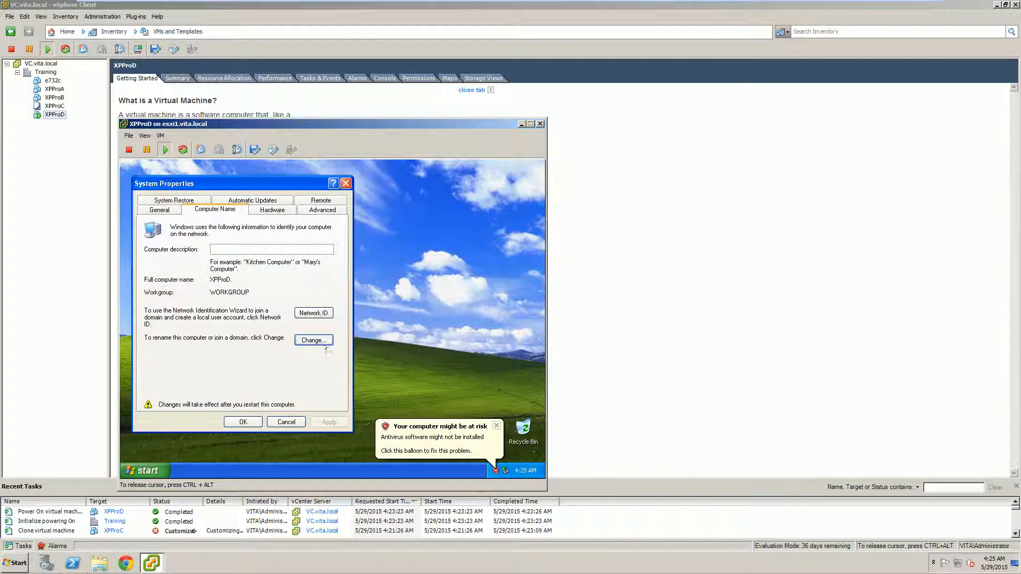
{"action": "left_click", "coordinate": [243, 422]}
{"action": "left_click", "coordinate": [355, 348]}
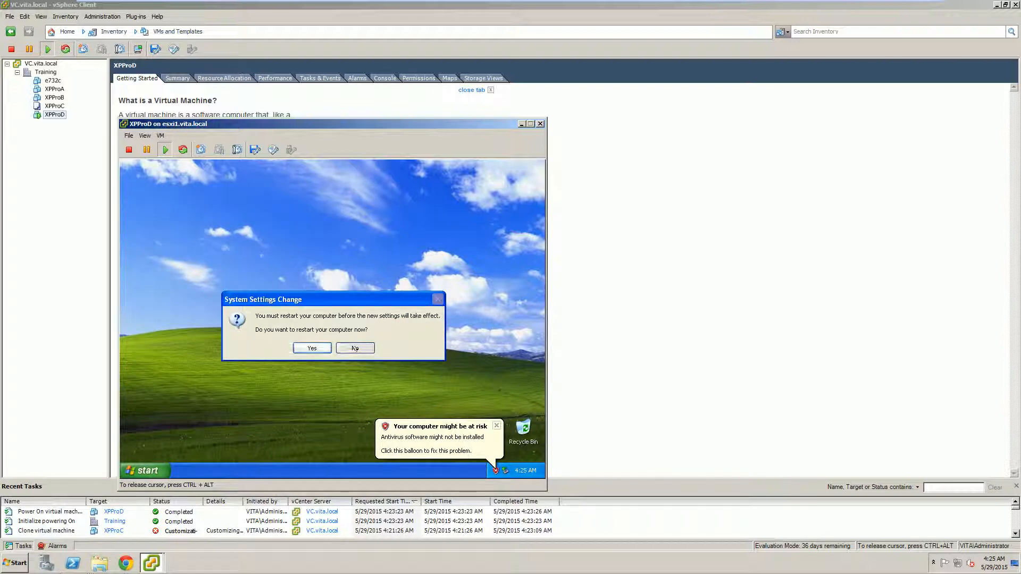
Restart the XPProD guest from within Windows and close its console.
{"action": "left_click", "coordinate": [143, 470]}
{"action": "left_click", "coordinate": [278, 451]}
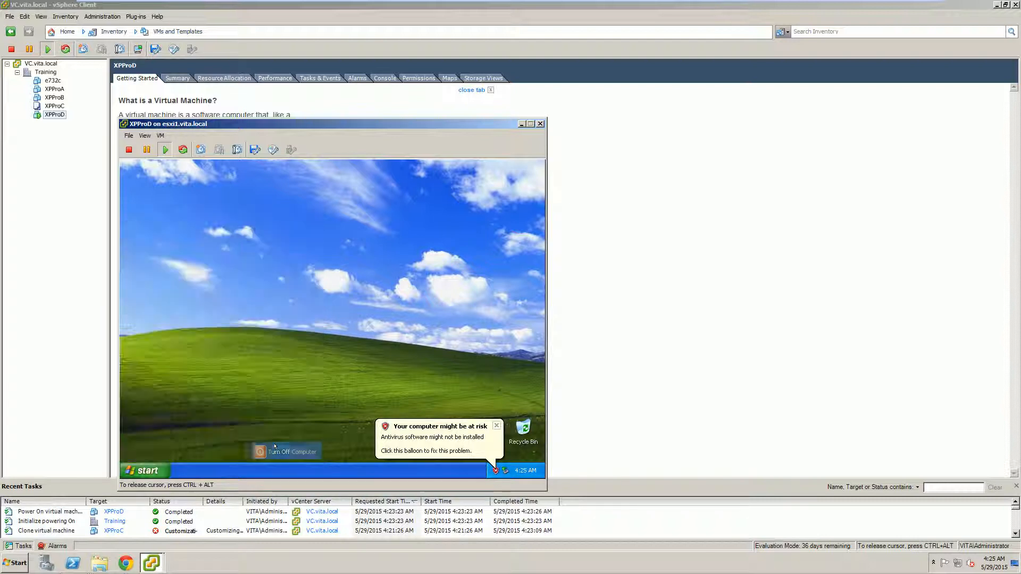
{"action": "left_click", "coordinate": [378, 283]}
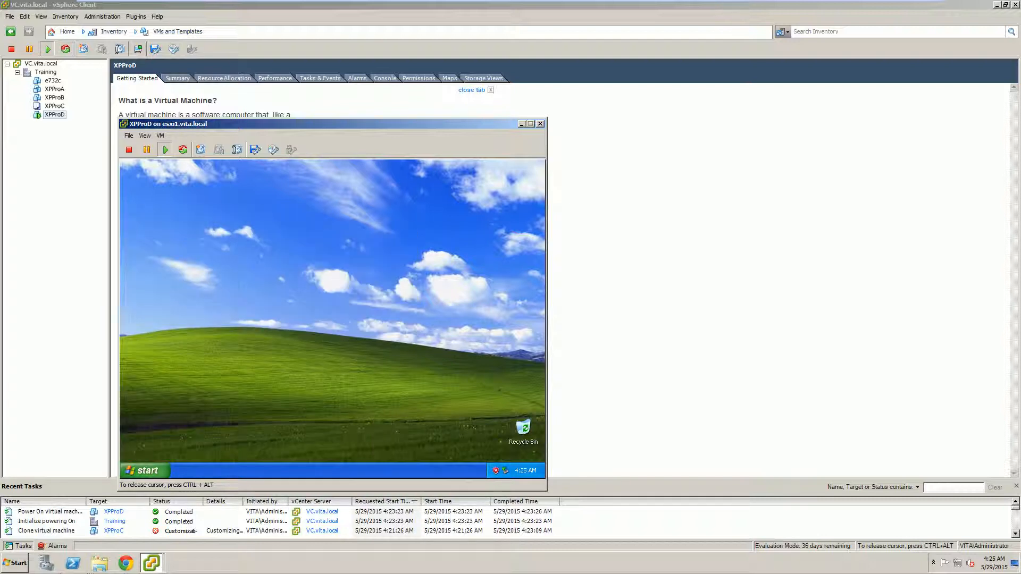
{"action": "left_click", "coordinate": [540, 124]}
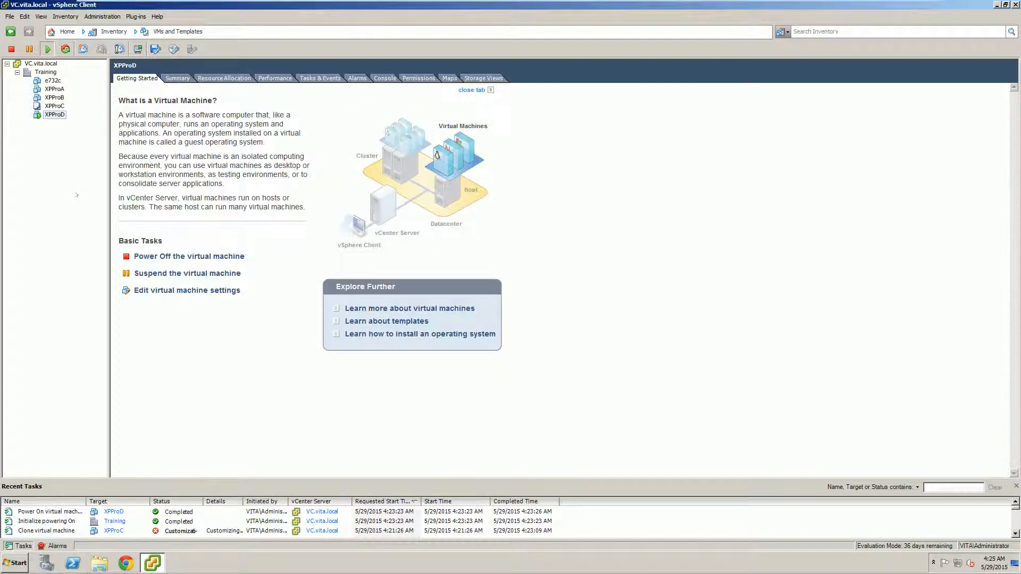
Remove virtual machine e732c from the inventory without deleting it from disk.
{"action": "left_click", "coordinate": [52, 80]}
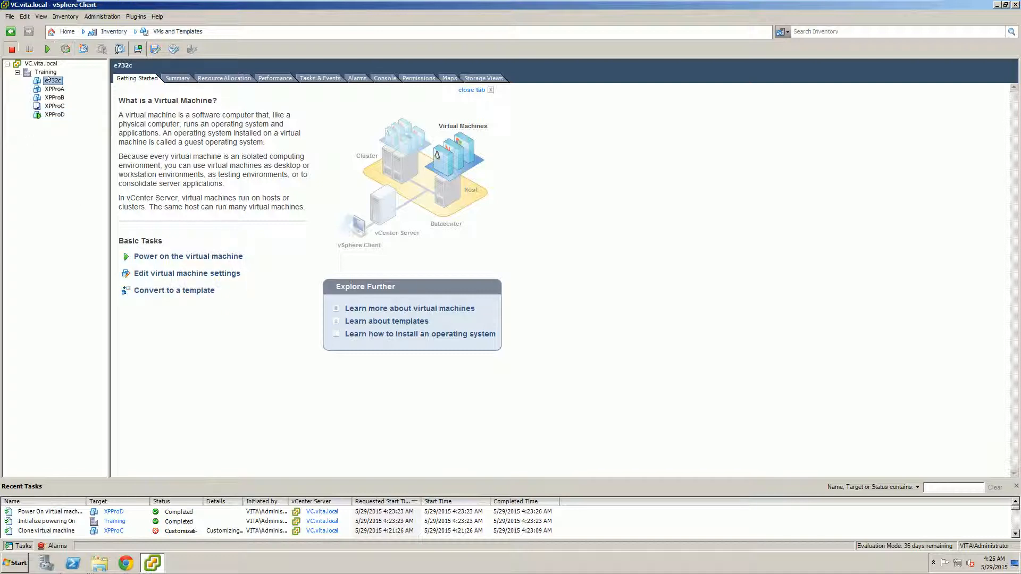
{"action": "right_click", "coordinate": [51, 80]}
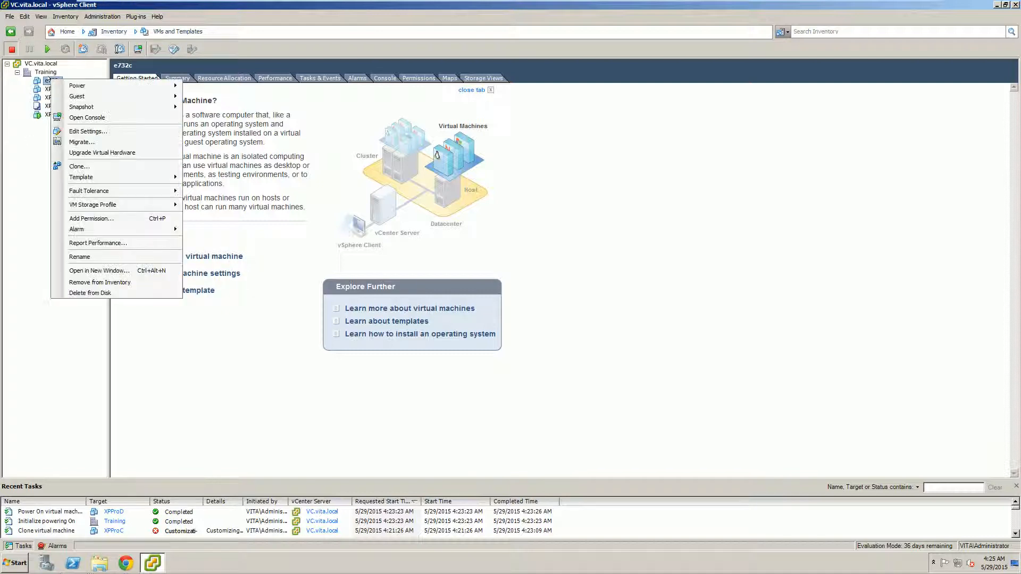
{"action": "left_click", "coordinate": [92, 282]}
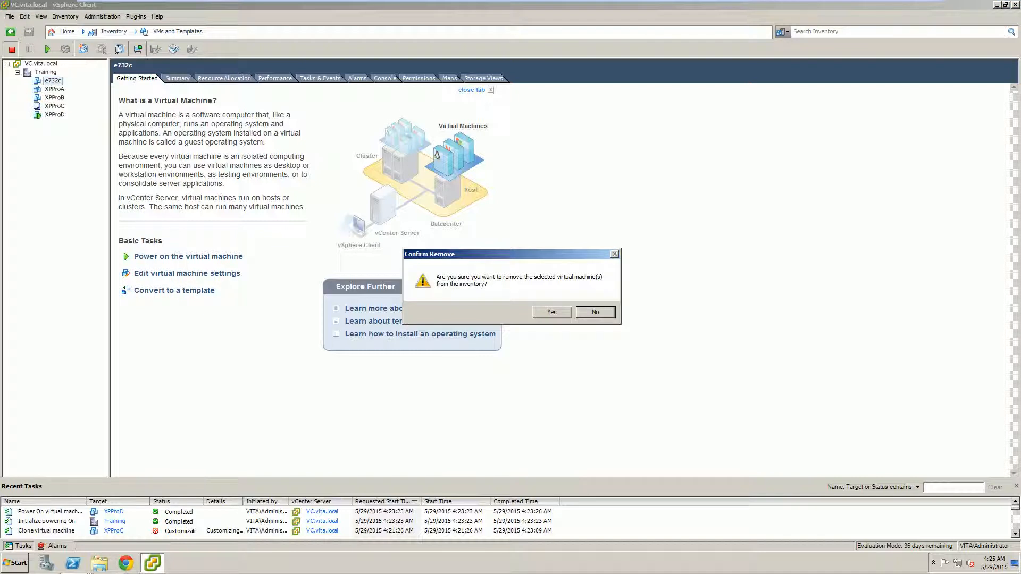
{"action": "left_click", "coordinate": [552, 313]}
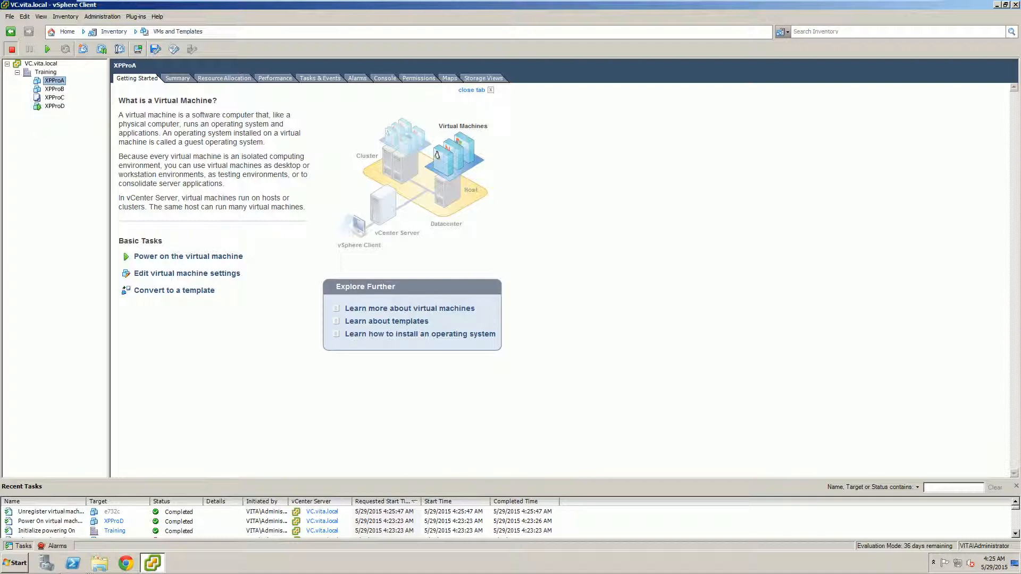
Go to the Hosts and Clusters inventory and start creating a new cluster in the Training datacenter.
{"action": "left_click", "coordinate": [52, 97]}
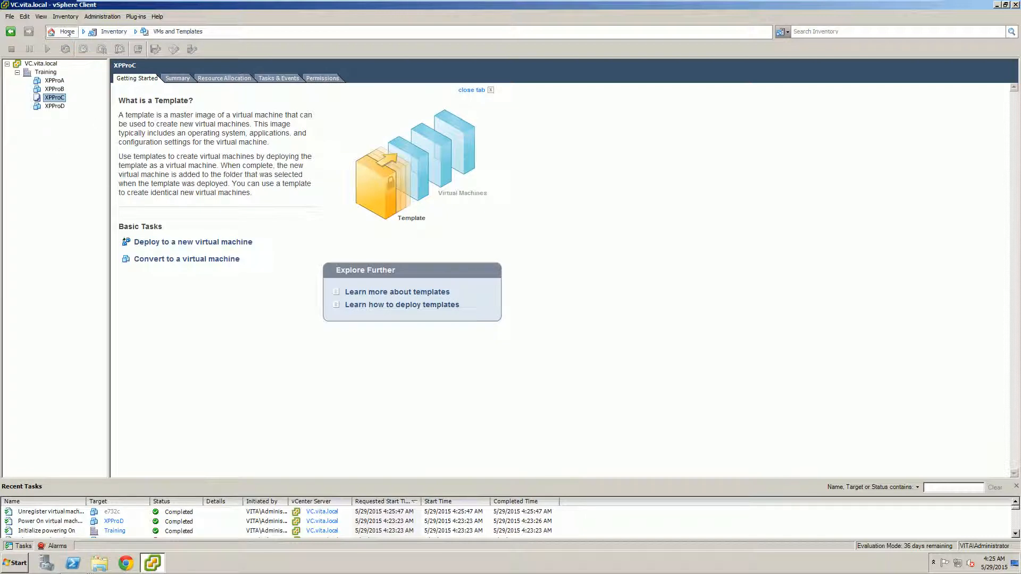
{"action": "left_click", "coordinate": [68, 32]}
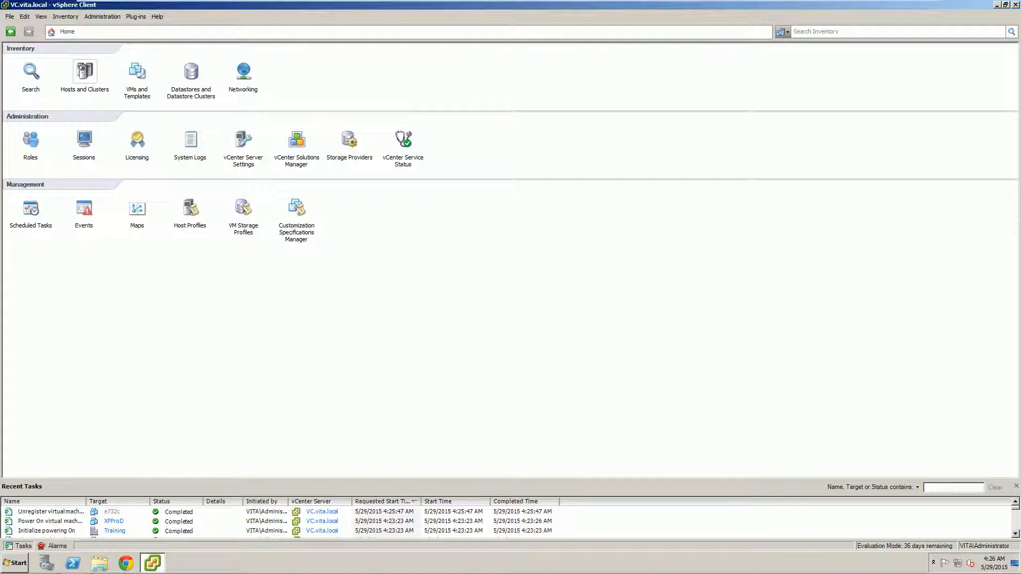
{"action": "left_click", "coordinate": [81, 69]}
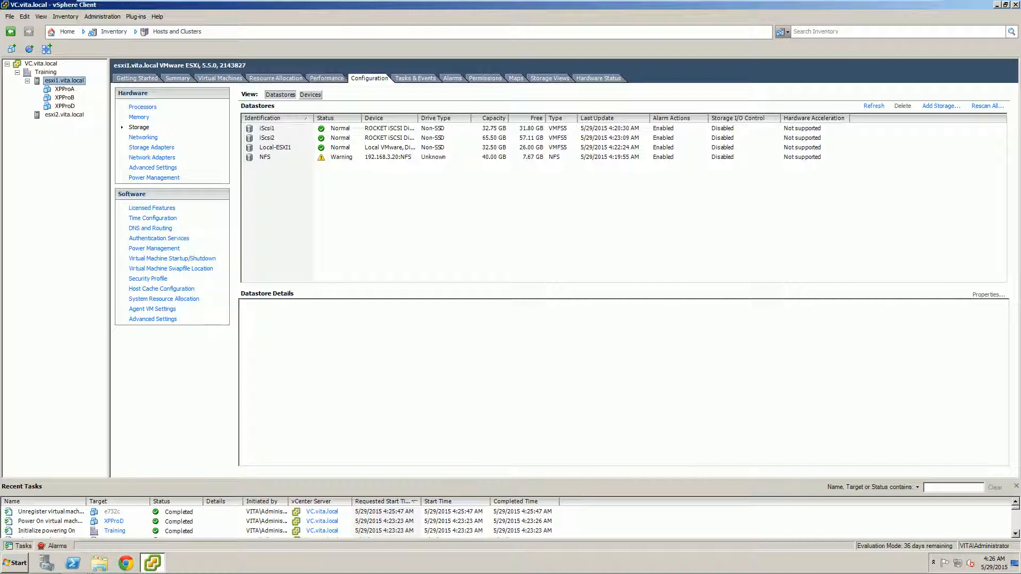
{"action": "right_click", "coordinate": [43, 71]}
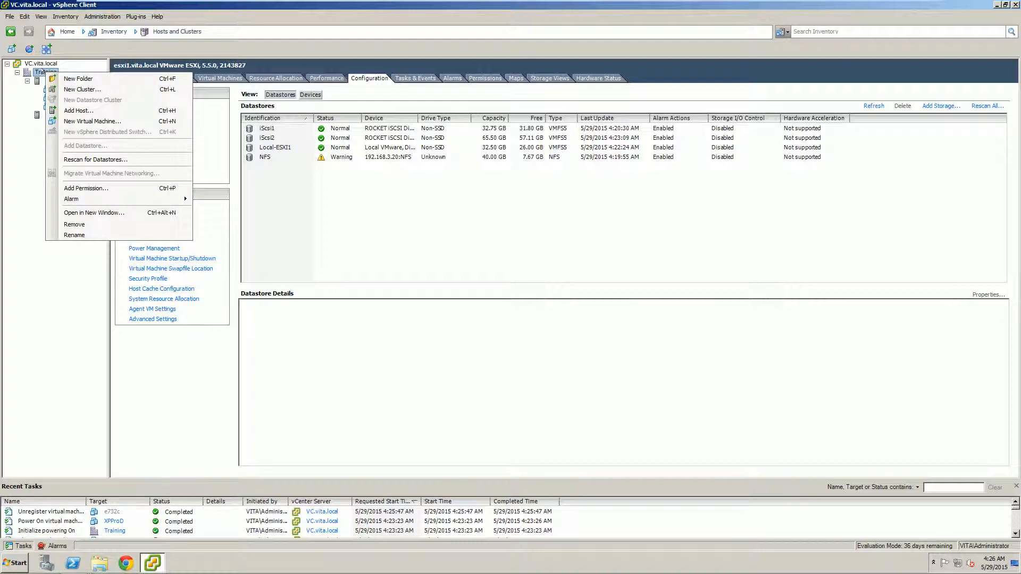
{"action": "right_click", "coordinate": [40, 68]}
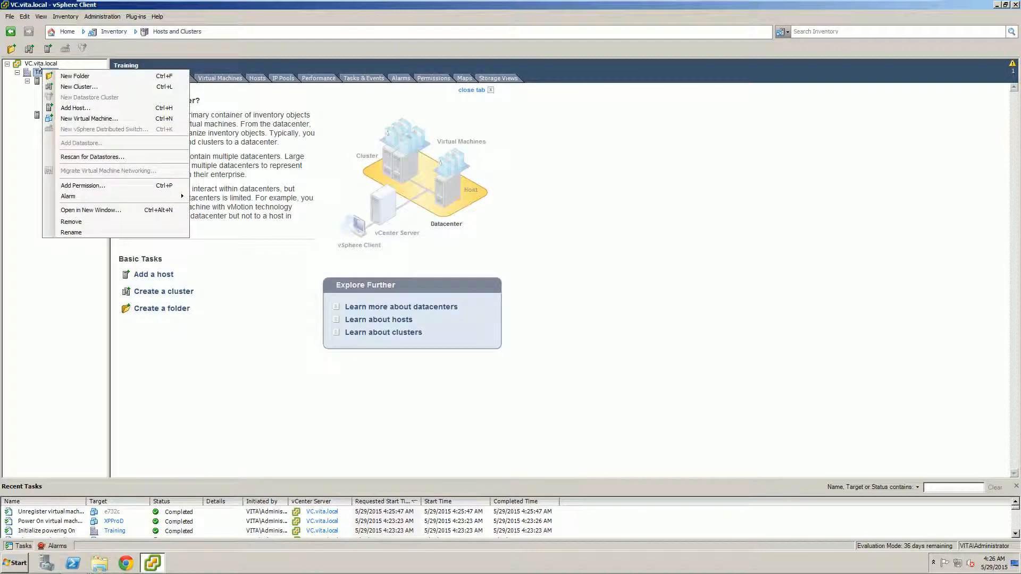
{"action": "left_click", "coordinate": [79, 87]}
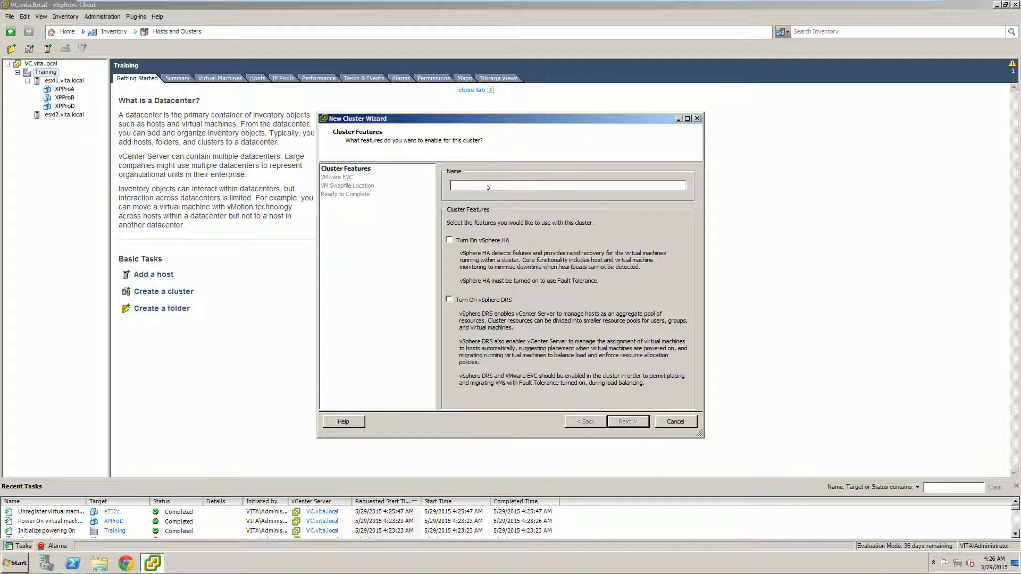
Name the cluster MyCluster and enable both vSphere DRS and vSphere HA for it.
{"action": "type", "text": "MyCluster"}
{"action": "left_click", "coordinate": [457, 301]}
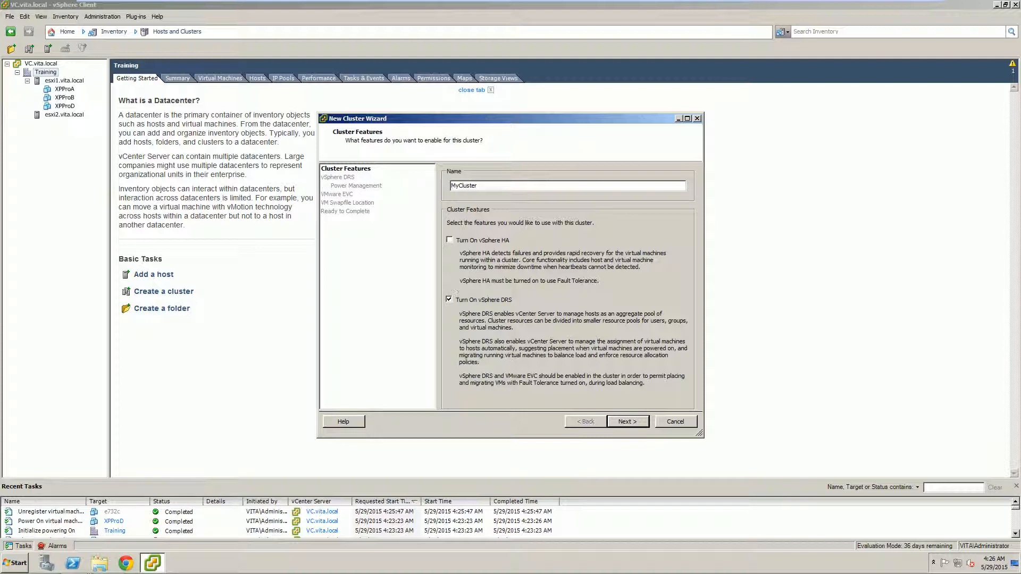
{"action": "left_click", "coordinate": [461, 241]}
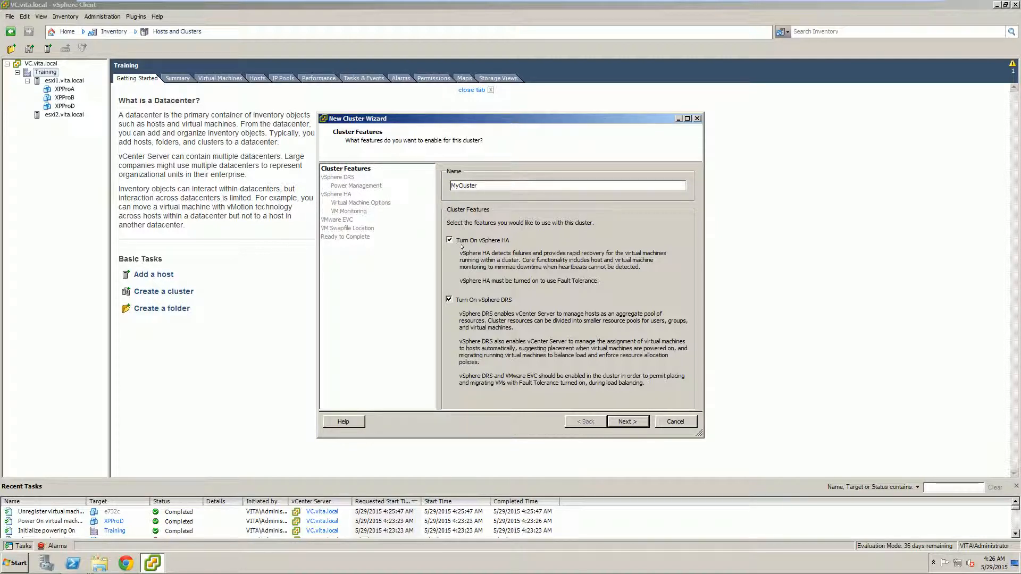
{"action": "left_click", "coordinate": [621, 421]}
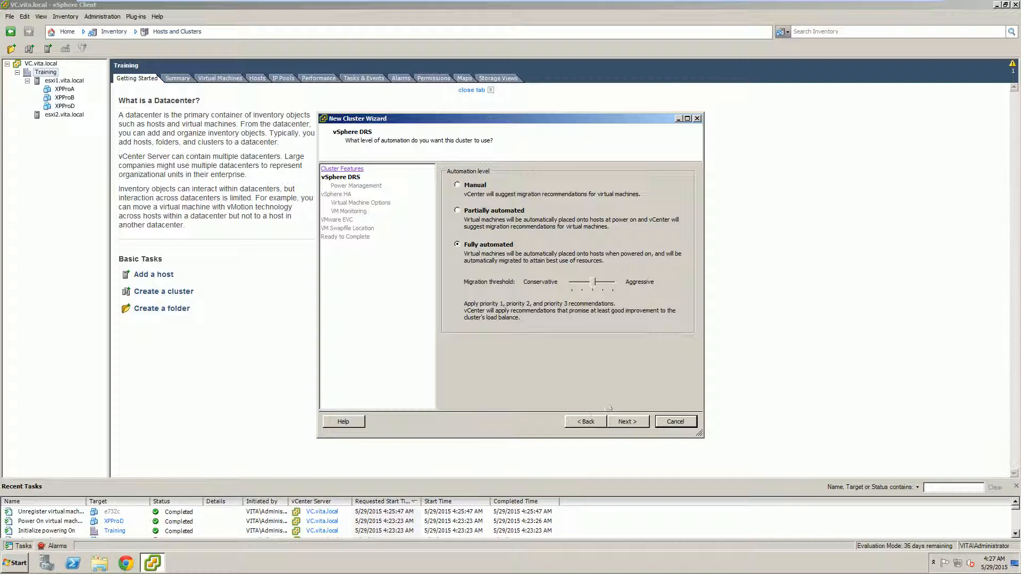
Keep the cluster's DRS automation level fully automated and its power management off.
{"action": "left_click", "coordinate": [628, 421]}
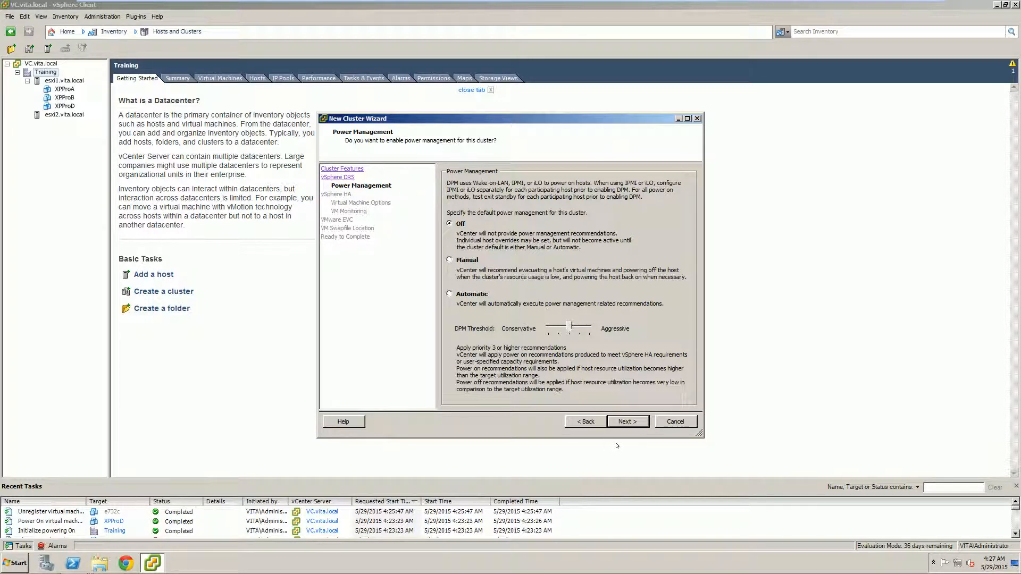
{"action": "left_click", "coordinate": [634, 421]}
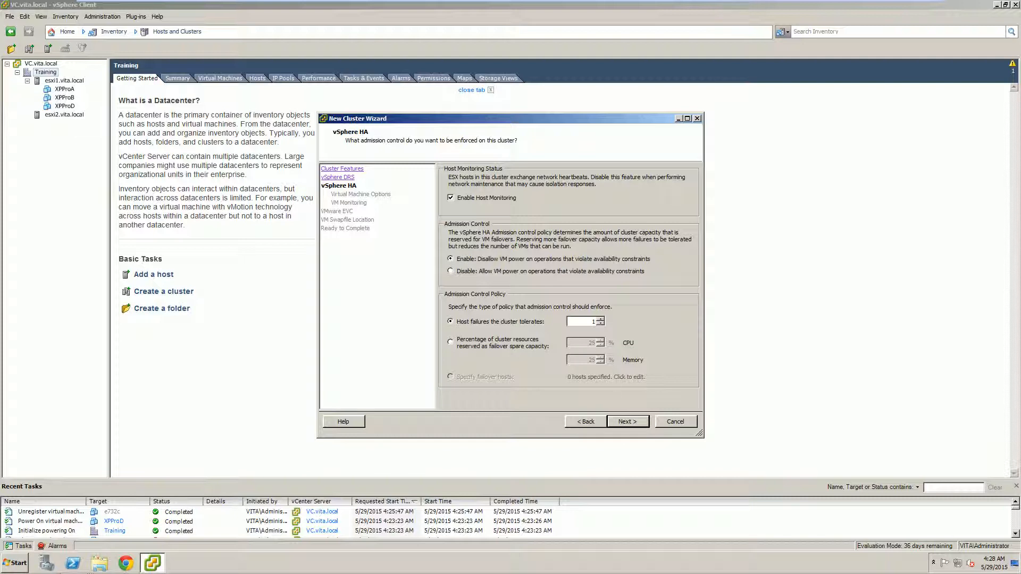
Keep HA admission control enabled with 1 tolerated host failure, and choose Leave powered on as the host isolation response.
{"action": "left_click", "coordinate": [623, 421]}
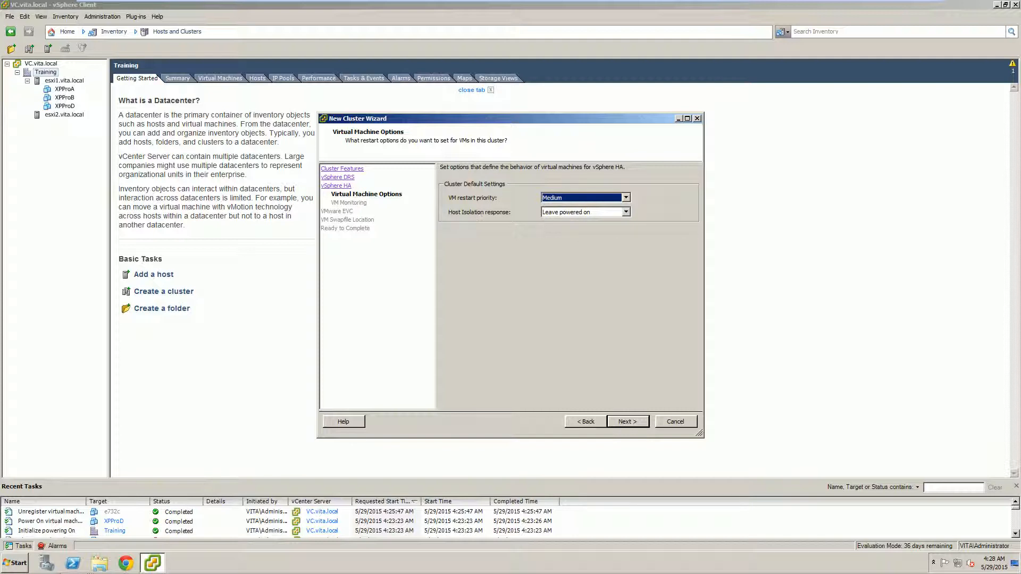
{"action": "left_click", "coordinate": [573, 212]}
{"action": "left_click", "coordinate": [572, 220]}
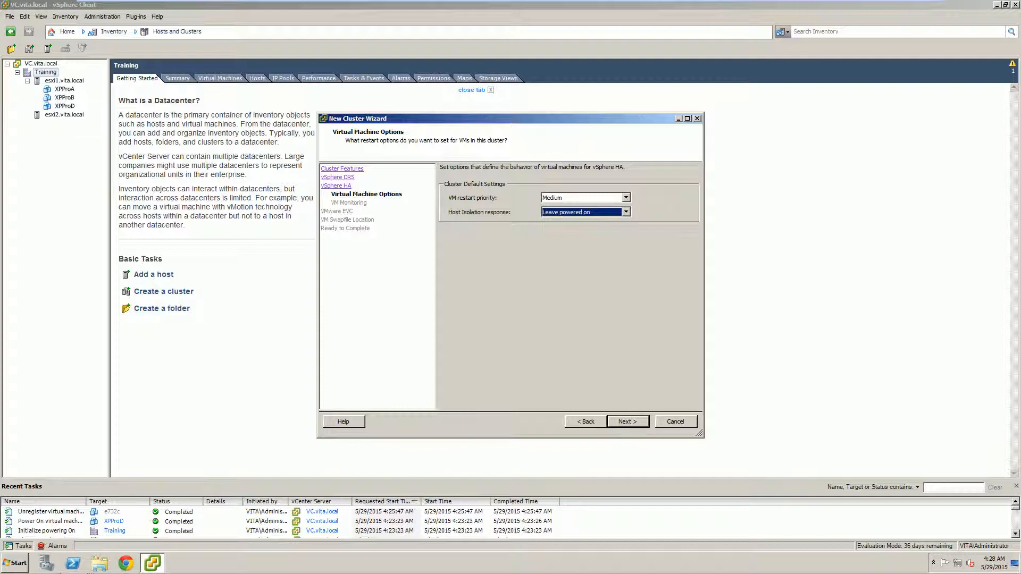
Finish creating MyCluster with VM monitoring and EVC disabled and swapfiles stored in the same directory as the virtual machine.
{"action": "left_click", "coordinate": [617, 424]}
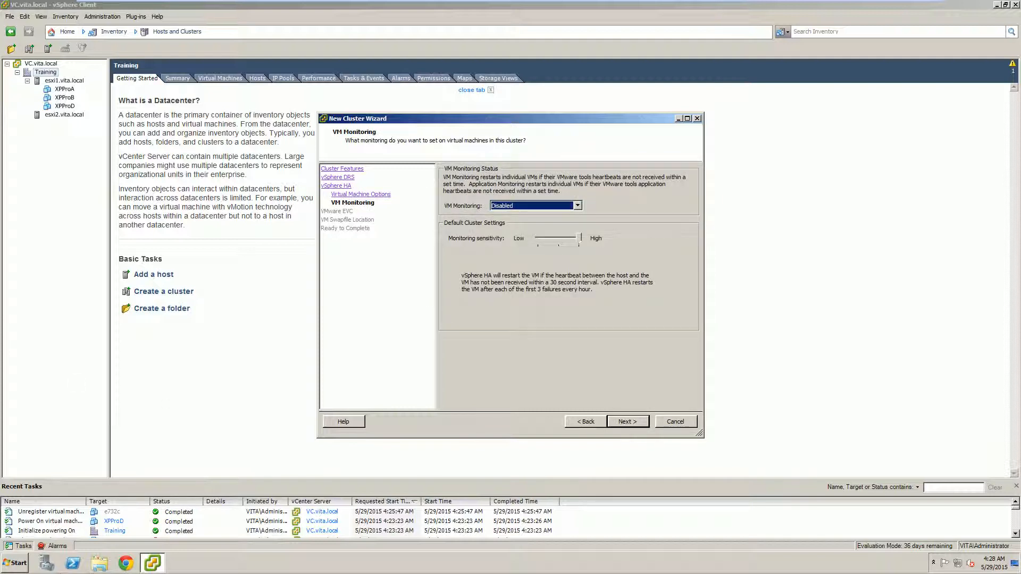
{"action": "left_click", "coordinate": [631, 420]}
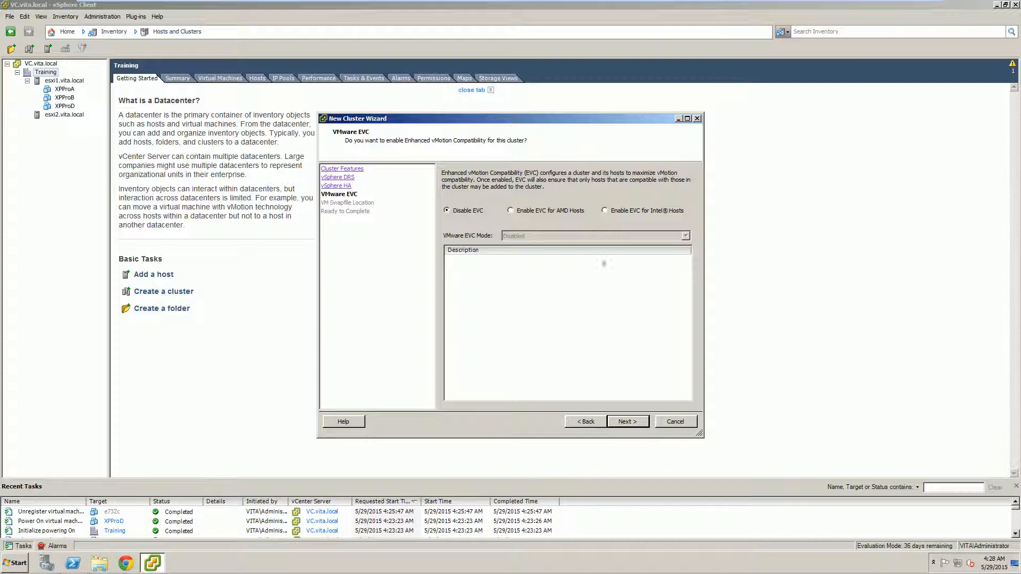
{"action": "left_click", "coordinate": [631, 422]}
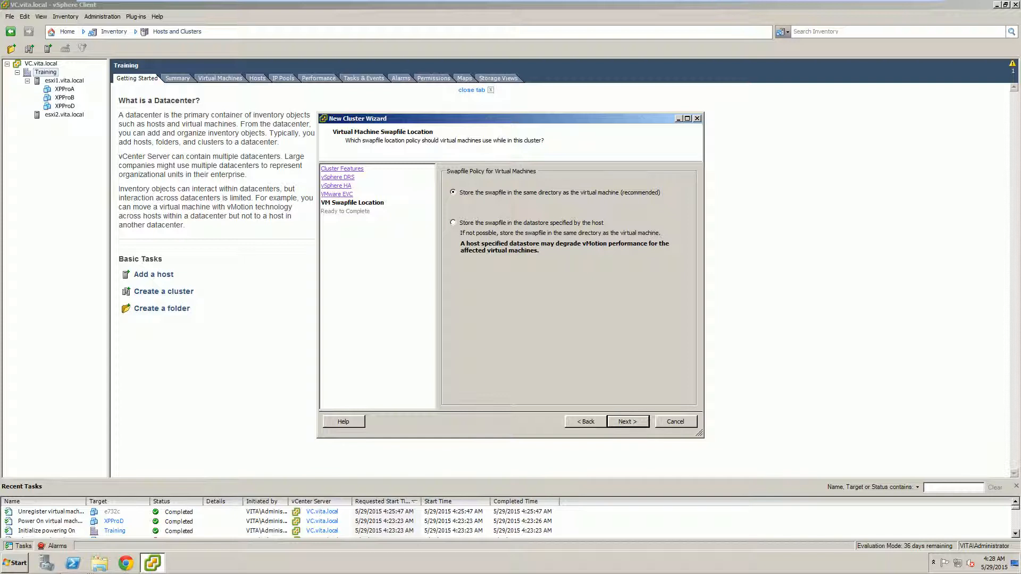
{"action": "left_click", "coordinate": [628, 421]}
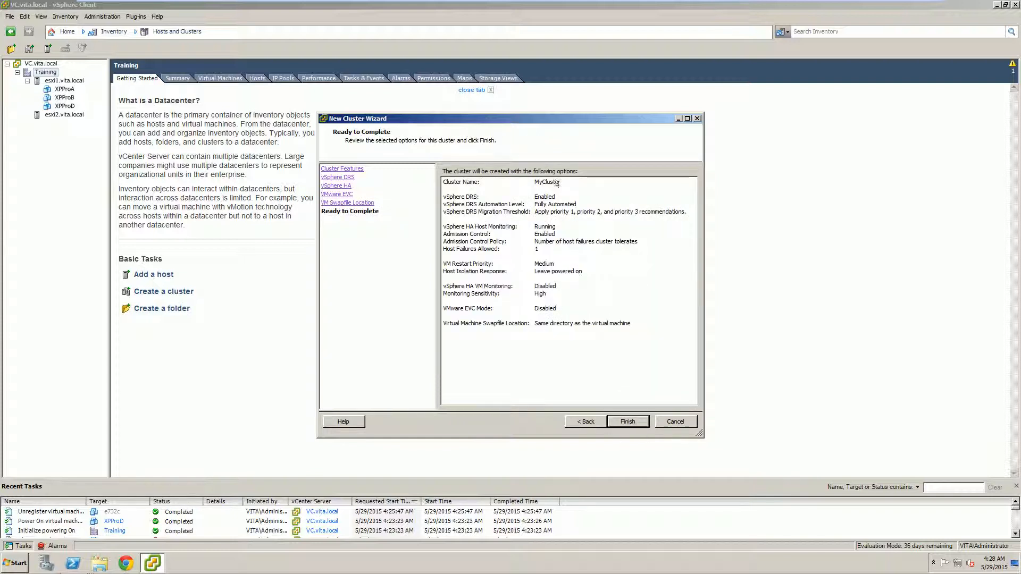
{"action": "left_click", "coordinate": [628, 422]}
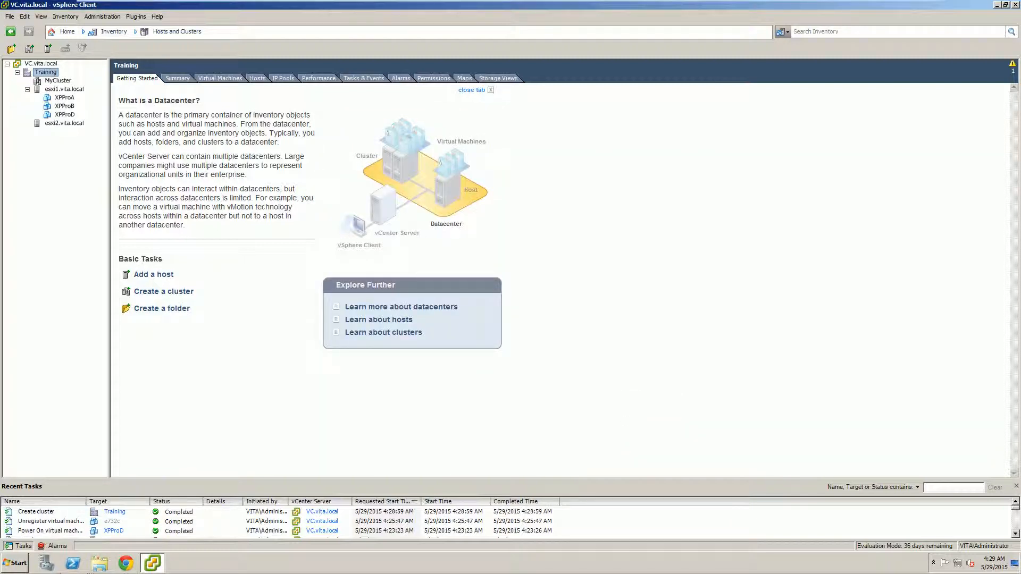
Move host esxi1.vita.local into MyCluster, putting all its virtual machines in the cluster's root resource pool.
{"action": "left_click", "coordinate": [57, 81]}
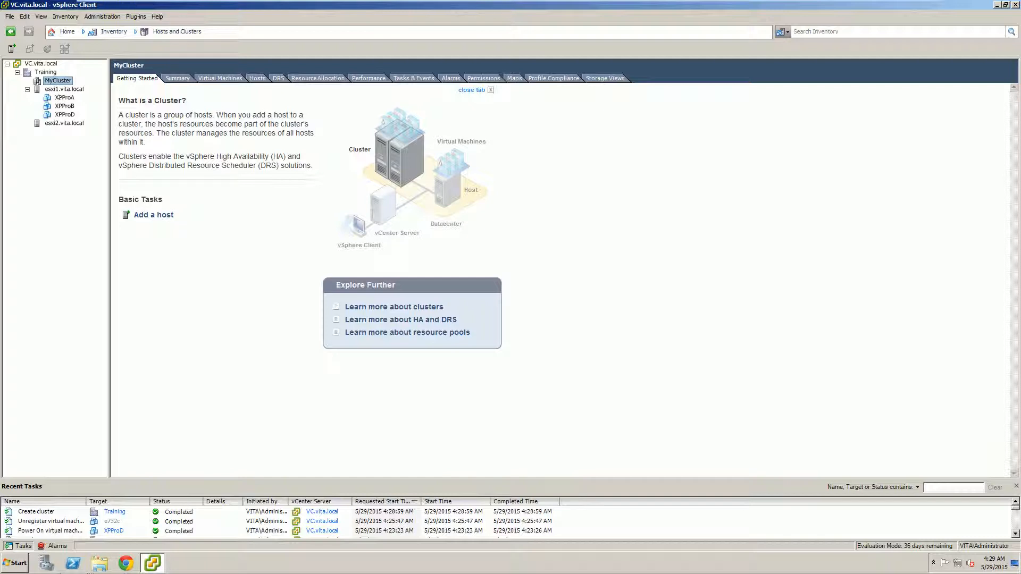
{"action": "left_click", "coordinate": [59, 97]}
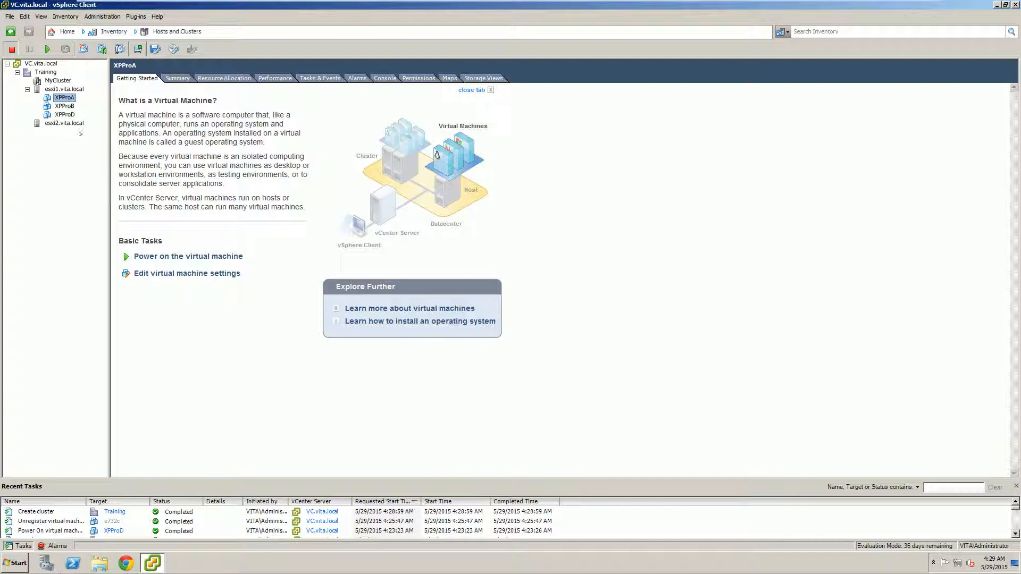
{"action": "left_click", "coordinate": [51, 89]}
{"action": "left_click_drag", "start_coordinate": [51, 85], "coordinate": [57, 80]}
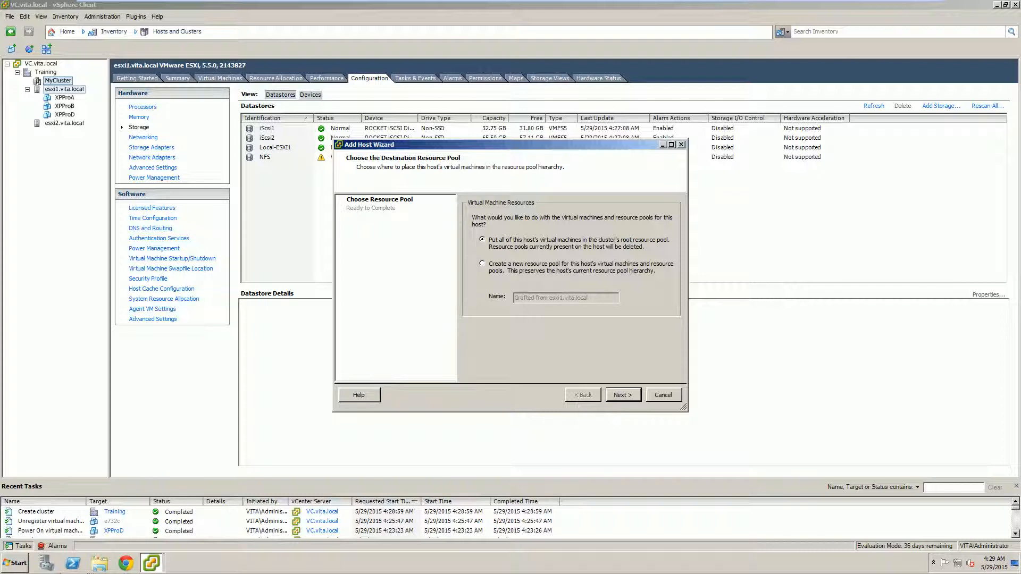
{"action": "left_click", "coordinate": [621, 392]}
{"action": "left_click", "coordinate": [620, 394]}
{"action": "left_click", "coordinate": [620, 394]}
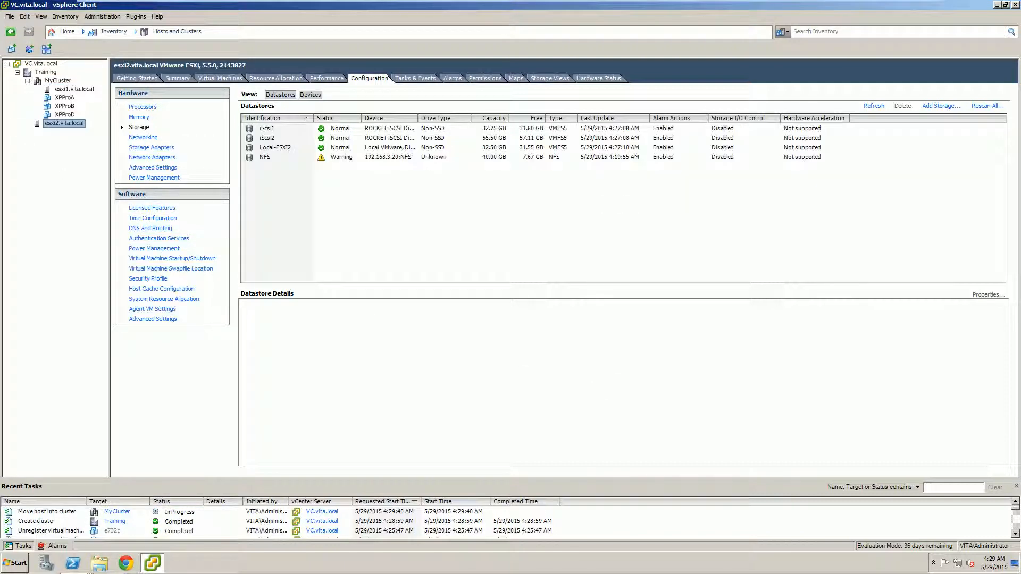
Move host esxi2.vita.local into MyCluster, putting its virtual machines in the cluster's root resource pool.
{"action": "left_click_drag", "start_coordinate": [56, 123], "coordinate": [59, 81]}
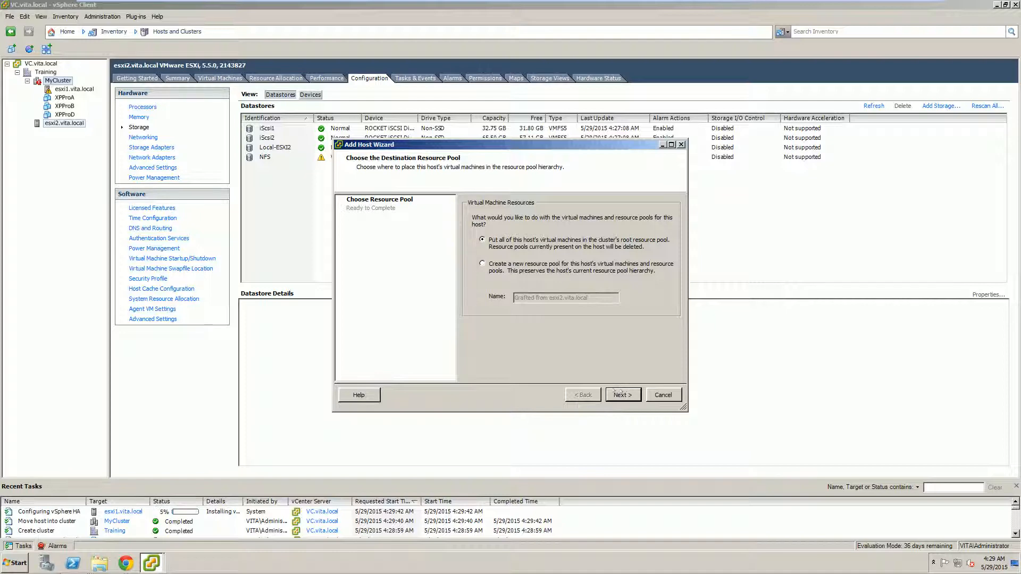
{"action": "left_click", "coordinate": [623, 392]}
{"action": "left_click", "coordinate": [623, 394]}
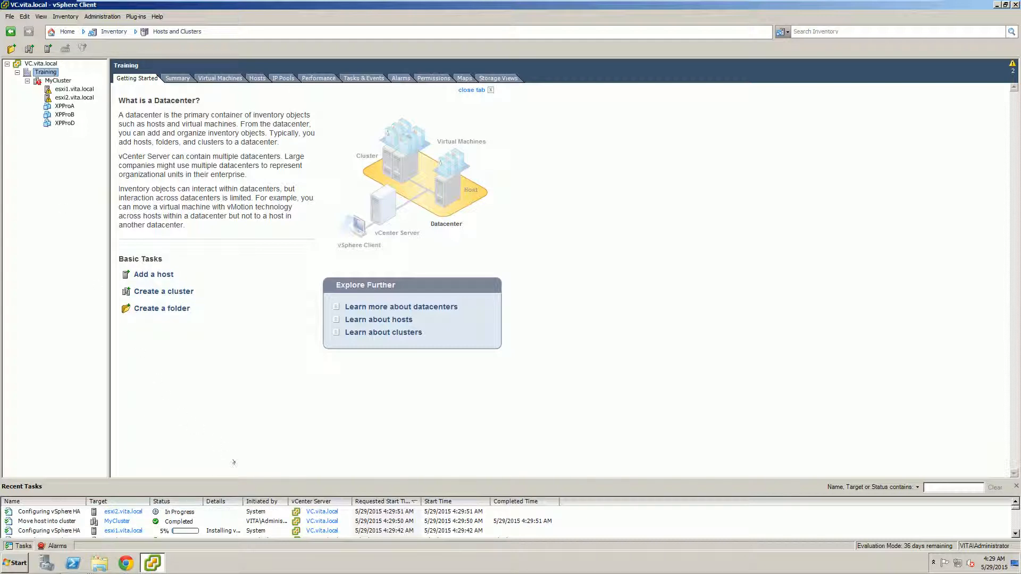
Widen the recent tasks' details to follow the vSphere HA configuration, and check MyCluster and its two hosts.
{"action": "double_click", "coordinate": [242, 499]}
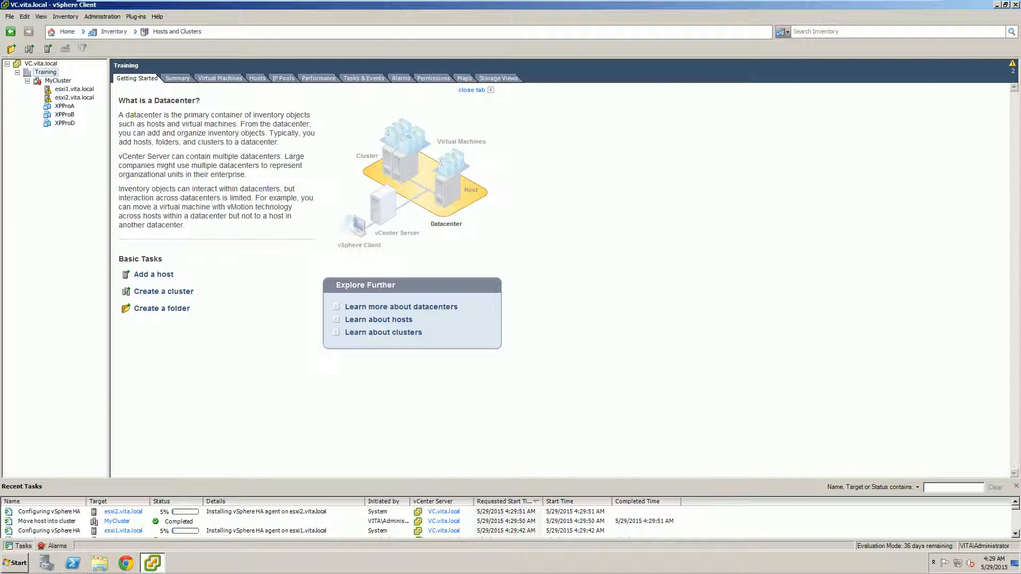
{"action": "left_click", "coordinate": [37, 81]}
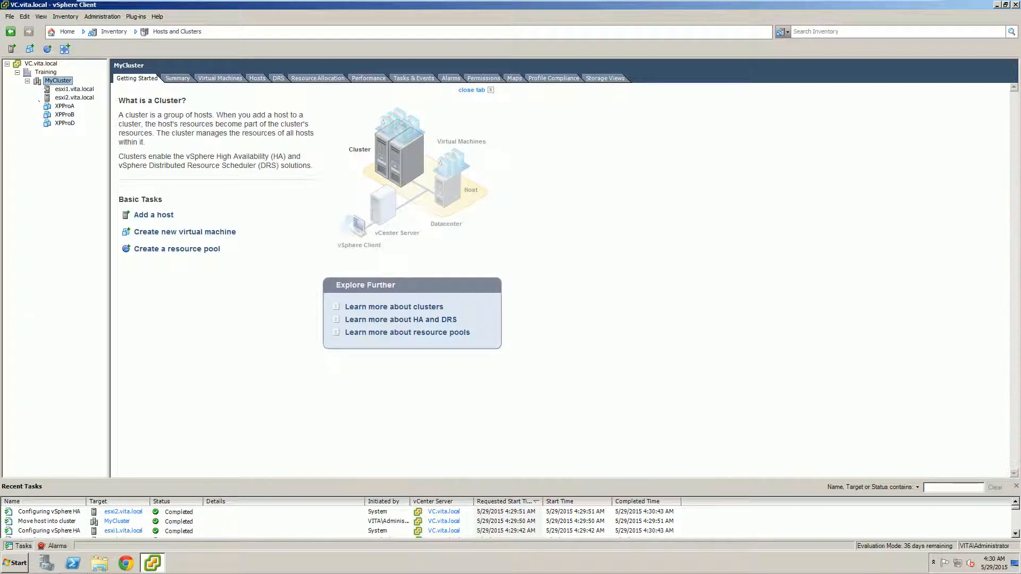
{"action": "left_click", "coordinate": [68, 97]}
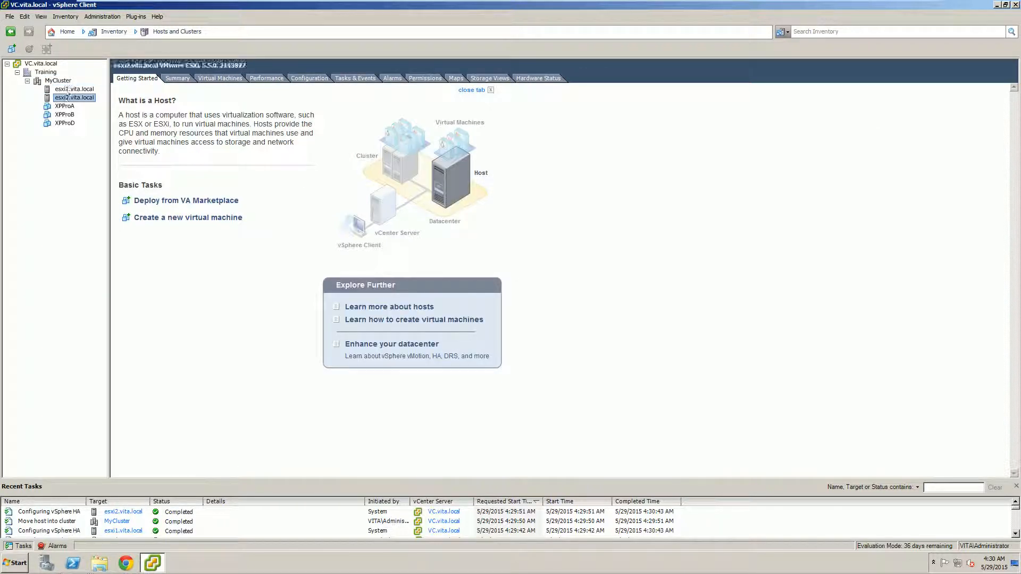
{"action": "left_click", "coordinate": [72, 89]}
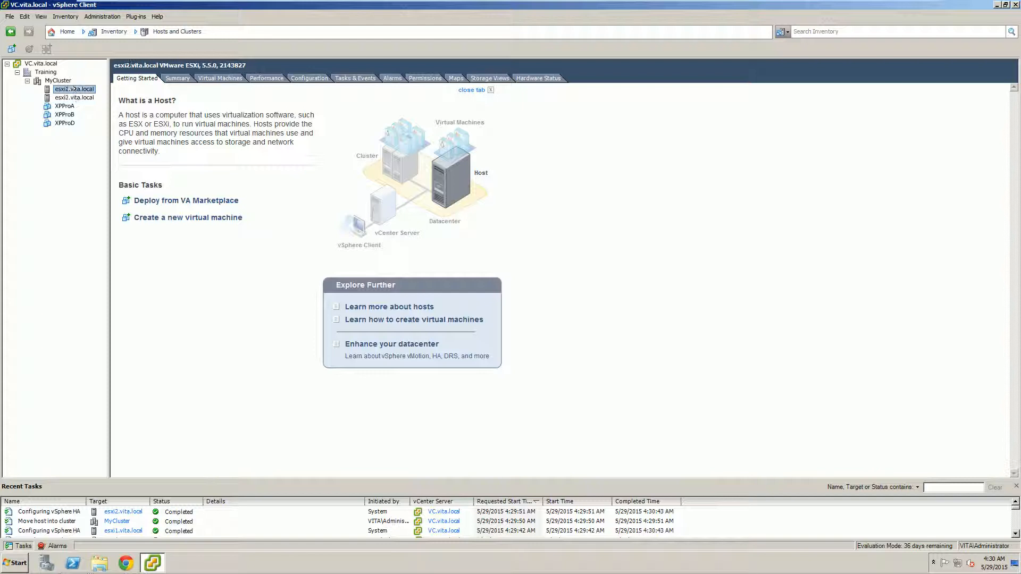
{"action": "left_click", "coordinate": [43, 79]}
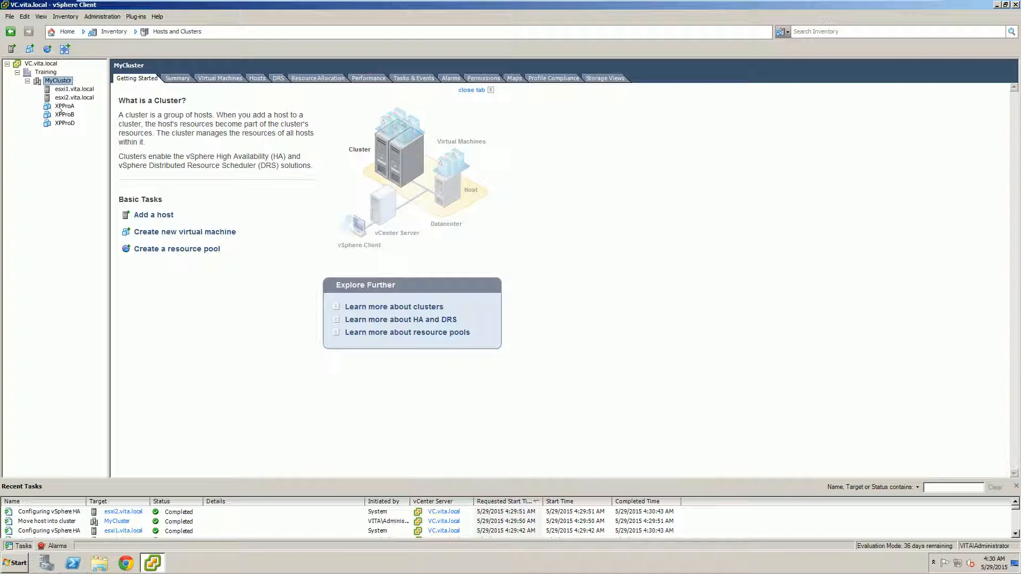
Check the virtual machines and template in the VMs and Templates inventory, and return to Hosts and Clusters.
{"action": "left_click", "coordinate": [66, 31]}
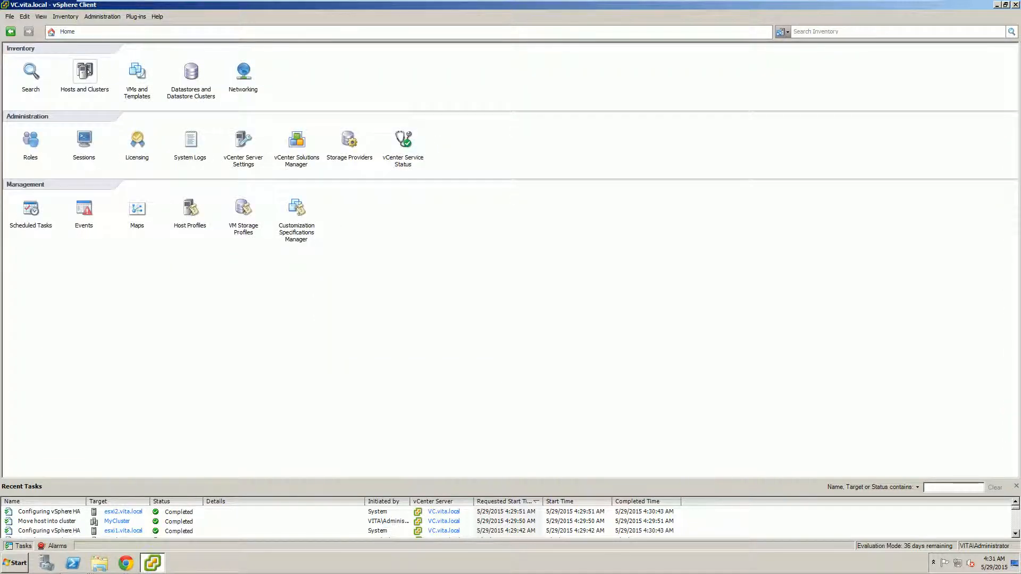
{"action": "left_click", "coordinate": [137, 71]}
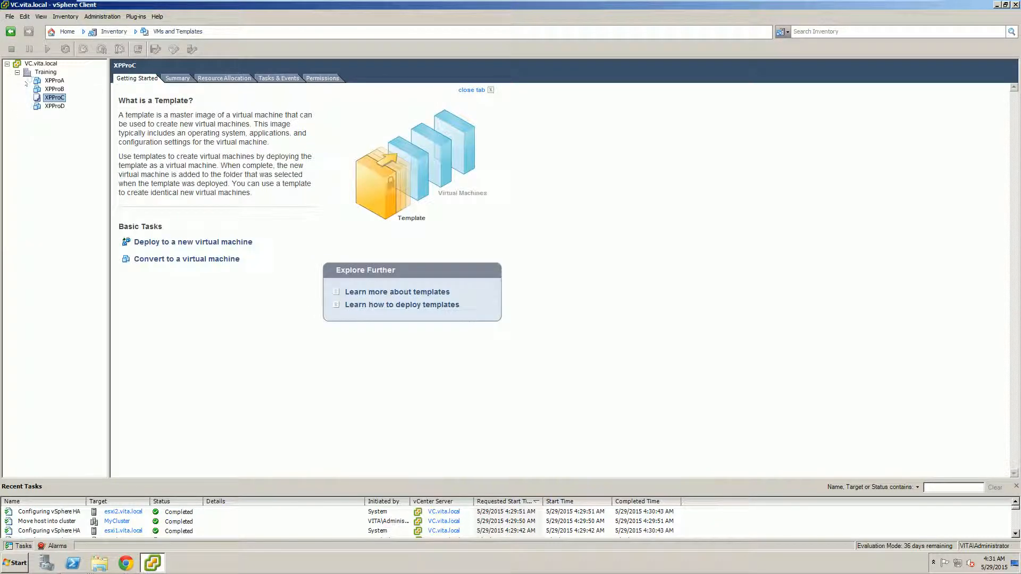
{"action": "left_click", "coordinate": [64, 32]}
{"action": "left_click", "coordinate": [82, 73]}
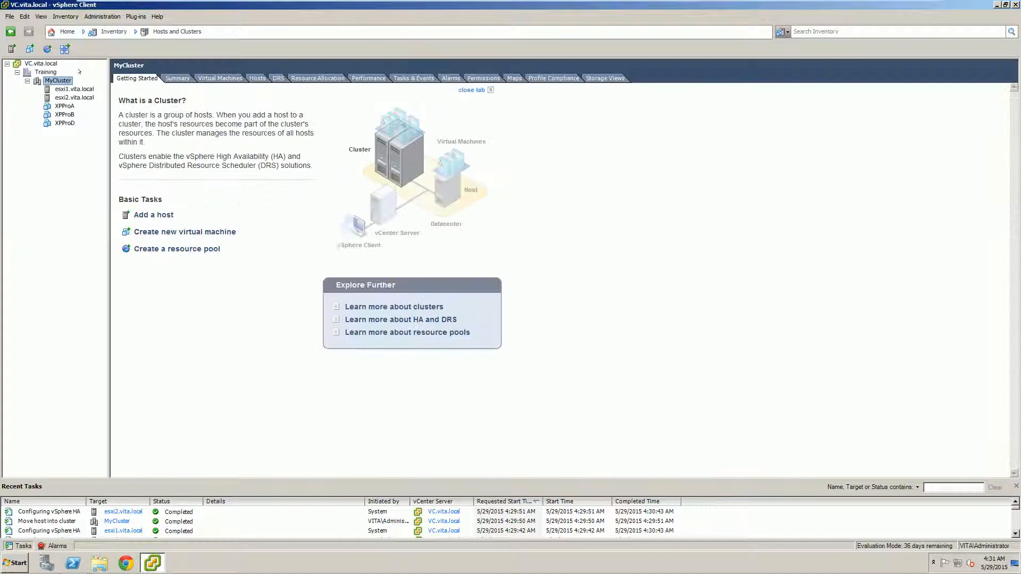
Power on the virtual machines XPProA, XPProB and XPProD in MyCluster.
{"action": "left_click", "coordinate": [60, 105]}
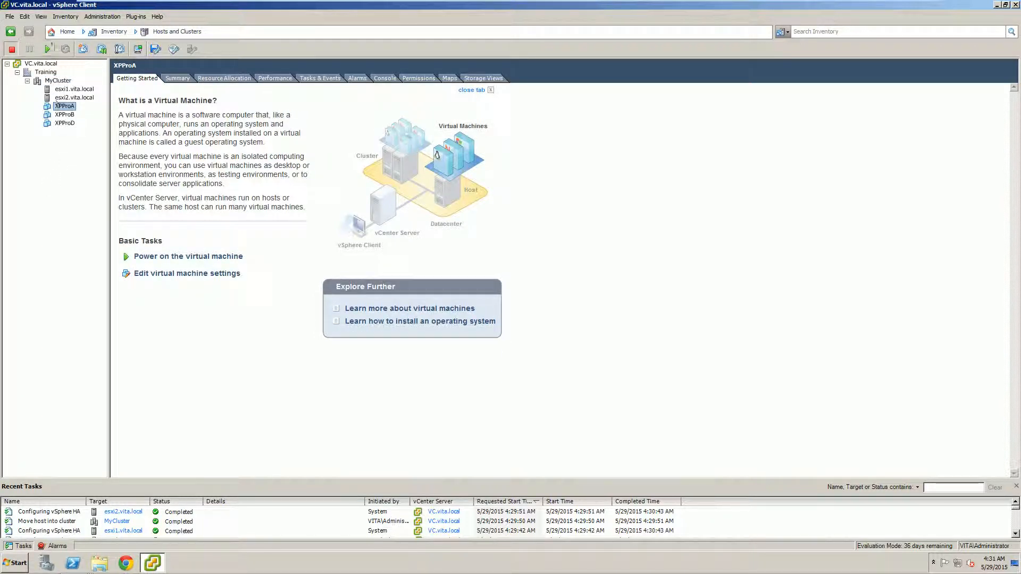
{"action": "left_click", "coordinate": [48, 47]}
{"action": "left_click", "coordinate": [62, 114]}
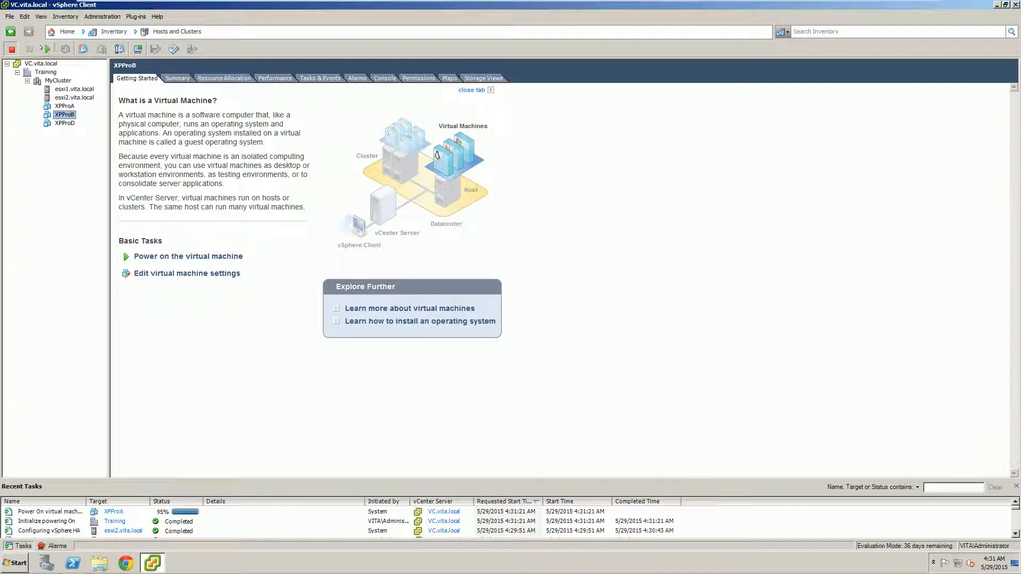
{"action": "left_click", "coordinate": [48, 49]}
{"action": "left_click", "coordinate": [64, 123]}
{"action": "left_click", "coordinate": [47, 49]}
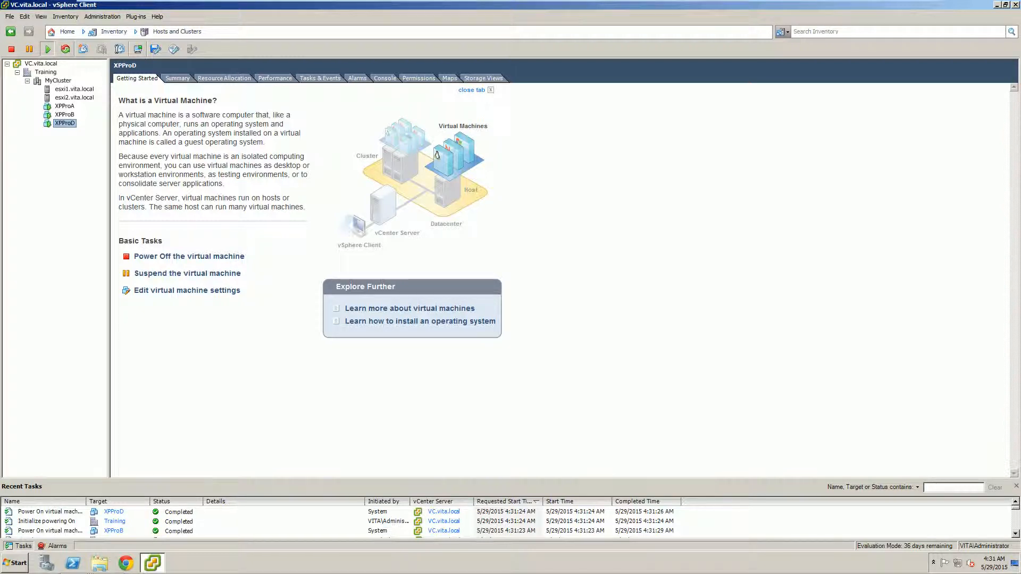
Check which host runs each virtual machine of MyCluster, and view the virtual machines on esxi1.vita.local.
{"action": "left_click", "coordinate": [58, 81]}
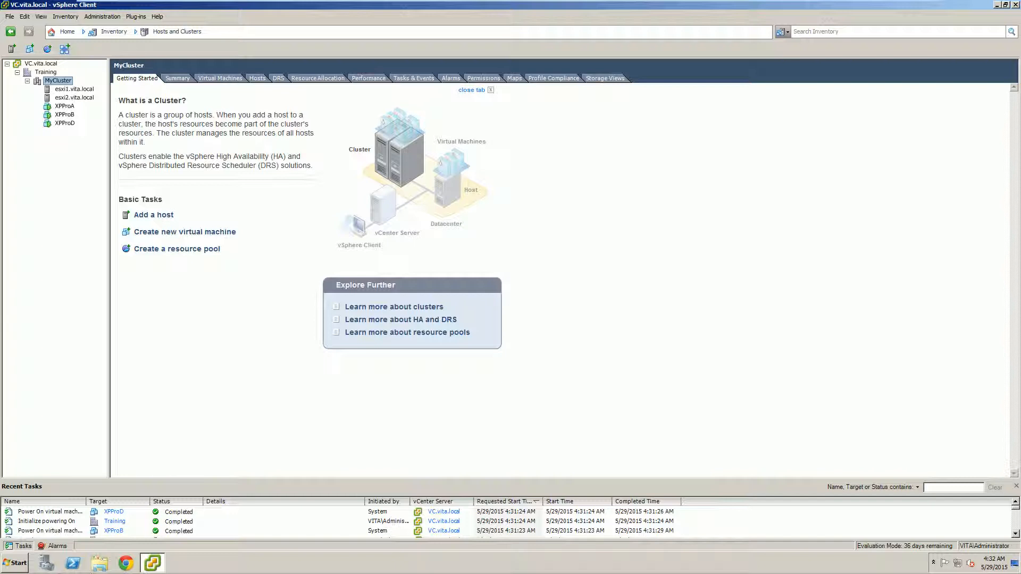
{"action": "left_click", "coordinate": [64, 114]}
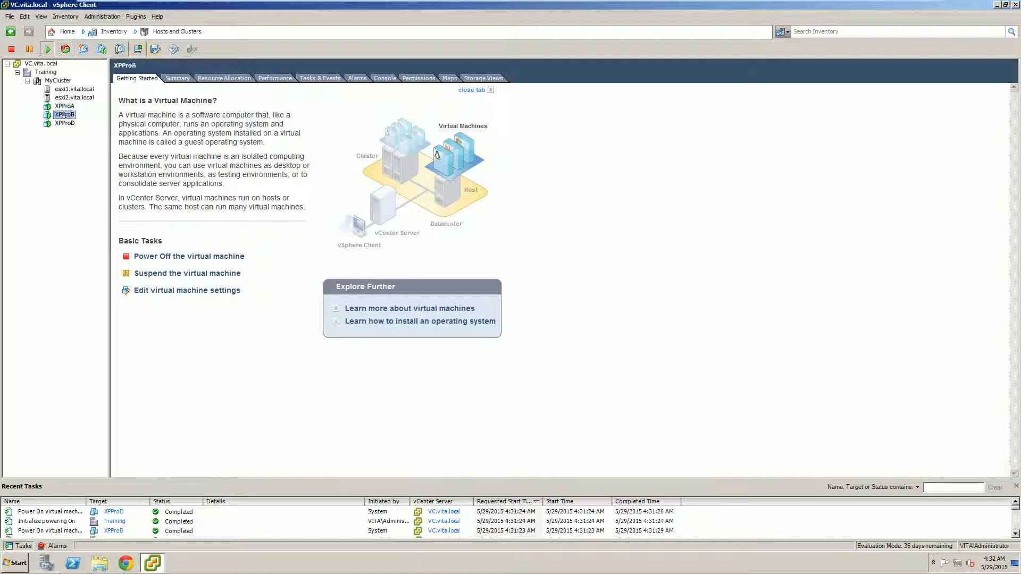
{"action": "left_click", "coordinate": [56, 81]}
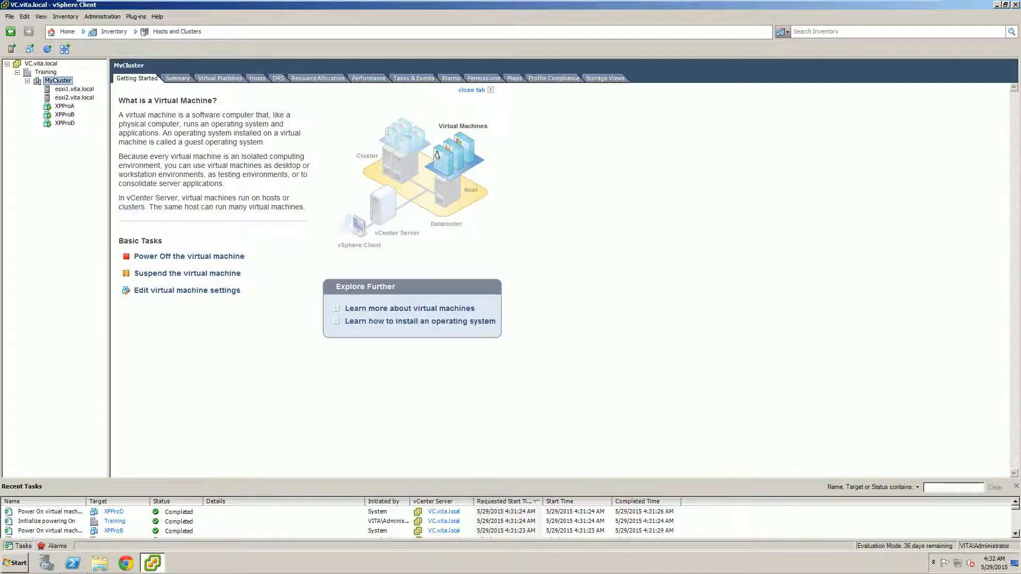
{"action": "left_click", "coordinate": [217, 77]}
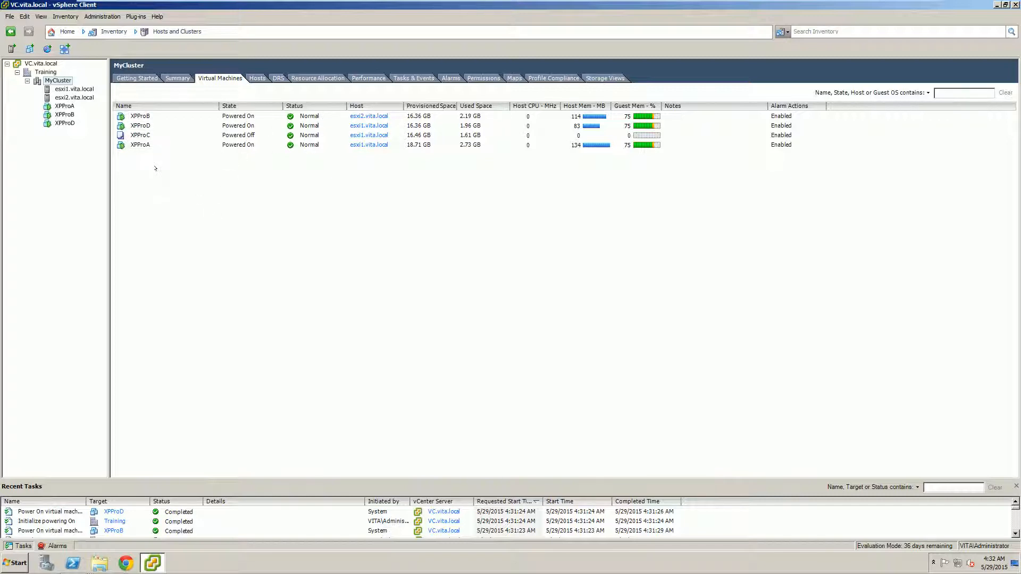
{"action": "left_click", "coordinate": [143, 146]}
{"action": "left_click_drag", "start_coordinate": [90, 88], "coordinate": [74, 89]}
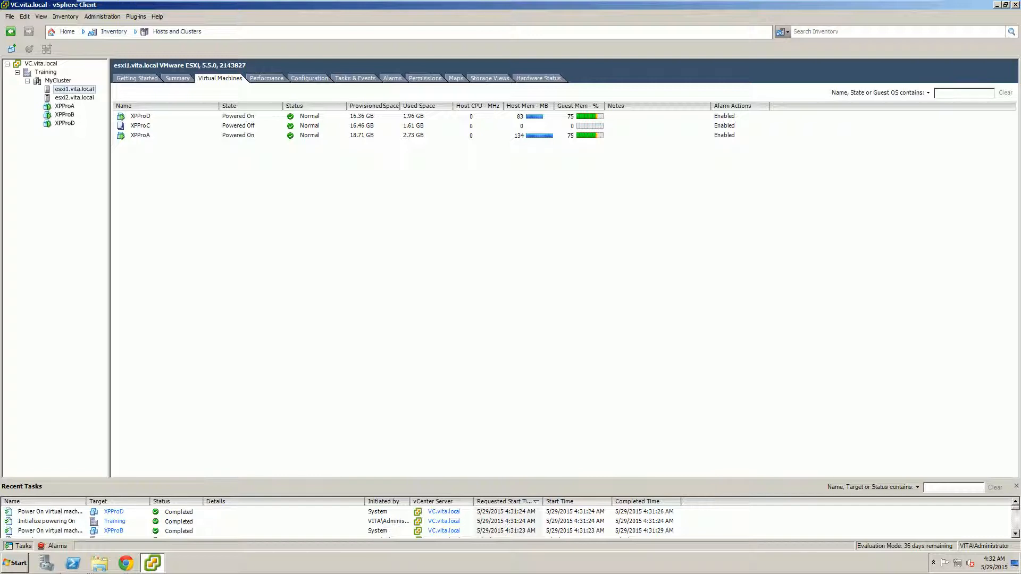
{"action": "left_click", "coordinate": [73, 89]}
Open the console of XPProA to check its guest system, and close the console.
{"action": "double_click", "coordinate": [166, 133]}
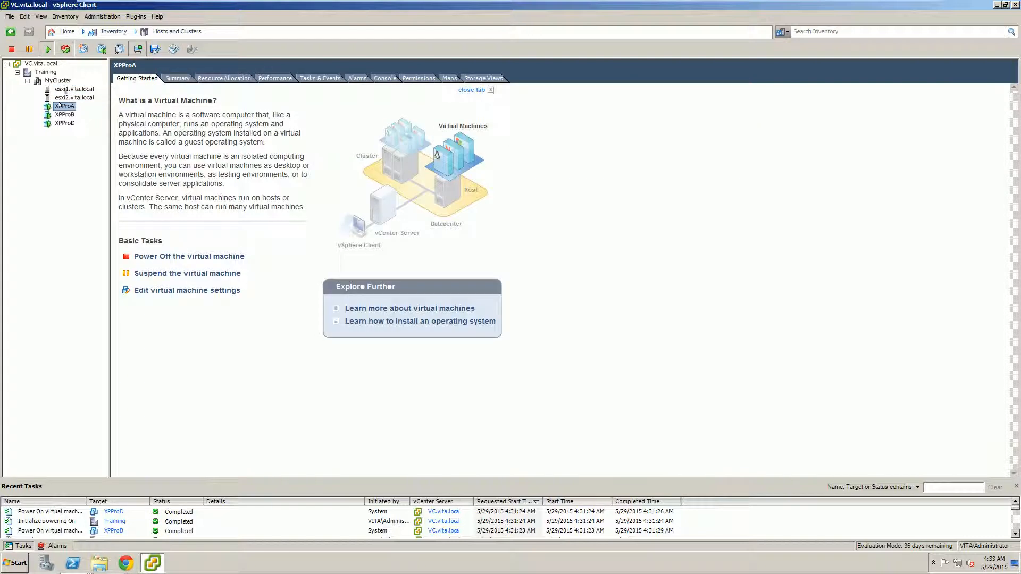
{"action": "left_click", "coordinate": [138, 49]}
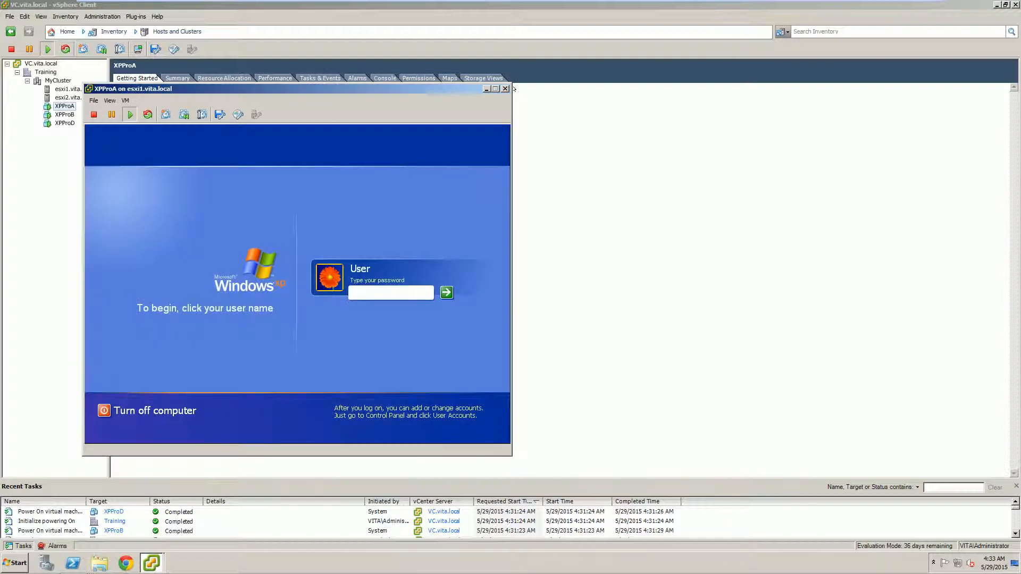
{"action": "left_click", "coordinate": [84, 108]}
Open the console of XPProB to check its guest desktop, and close the console.
{"action": "left_click", "coordinate": [64, 122]}
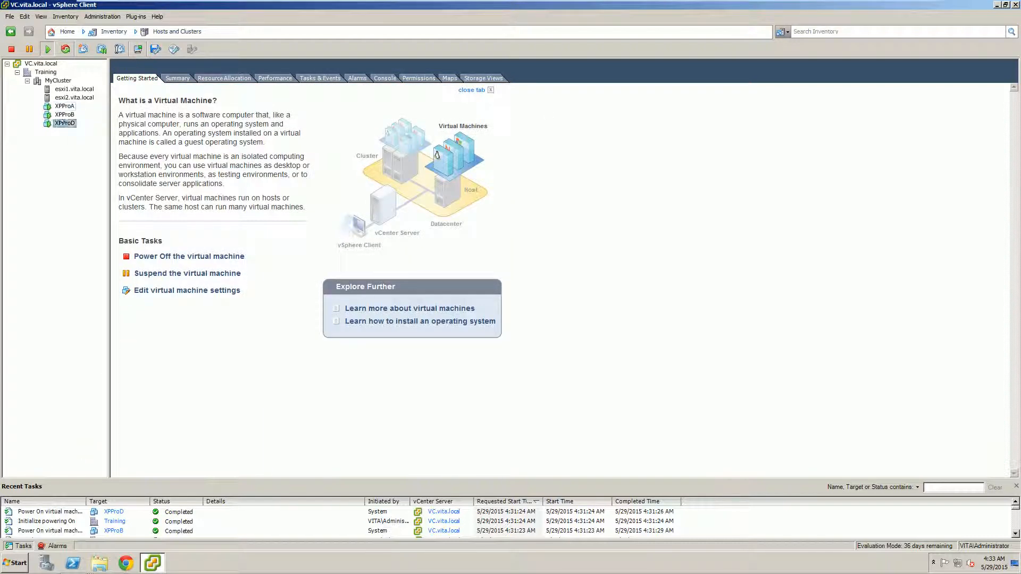
{"action": "left_click", "coordinate": [64, 115]}
{"action": "left_click", "coordinate": [137, 49]}
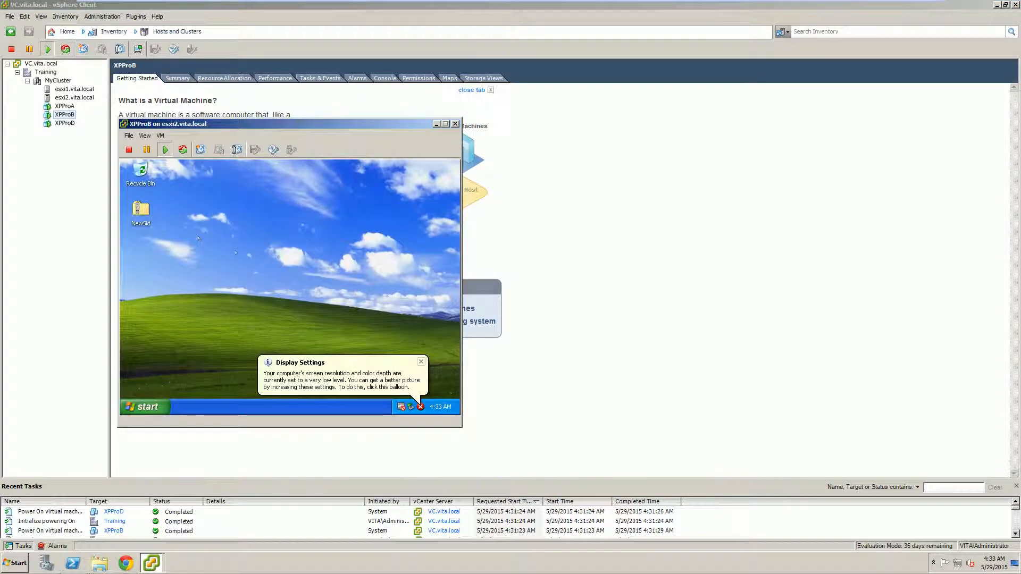
{"action": "left_click", "coordinate": [189, 234]}
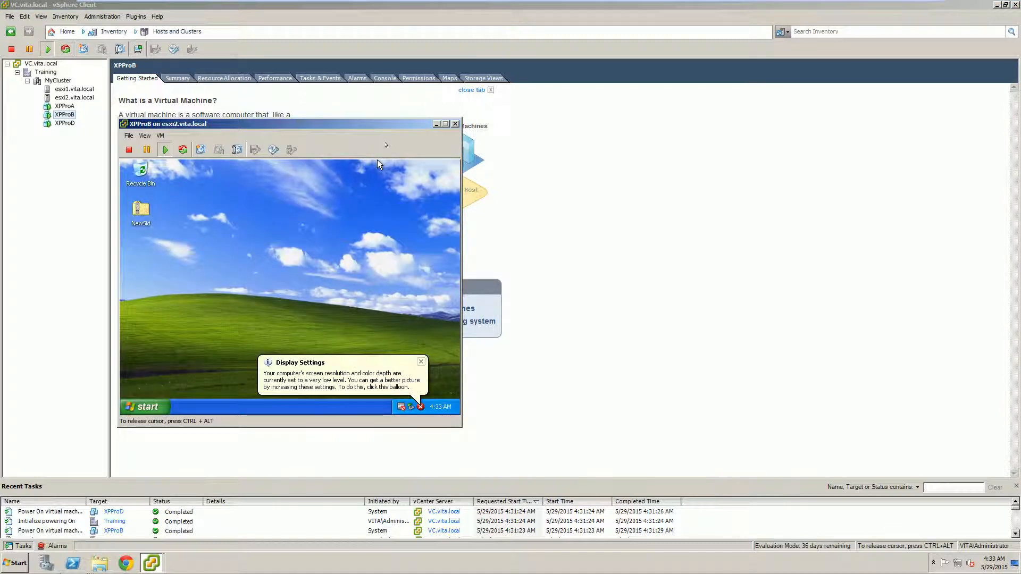
{"action": "key", "text": "ctrl+alt"}
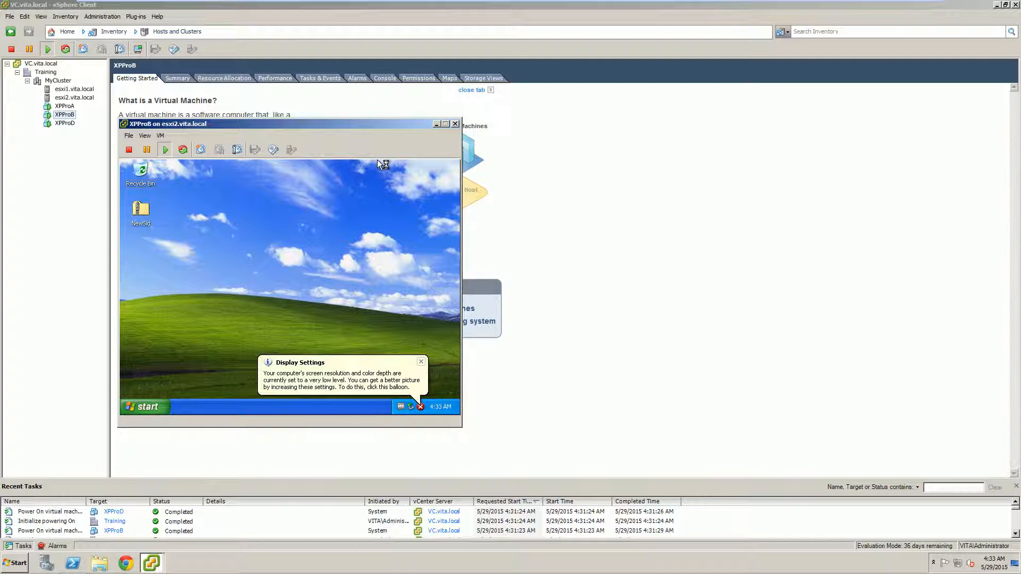
{"action": "left_click", "coordinate": [456, 123]}
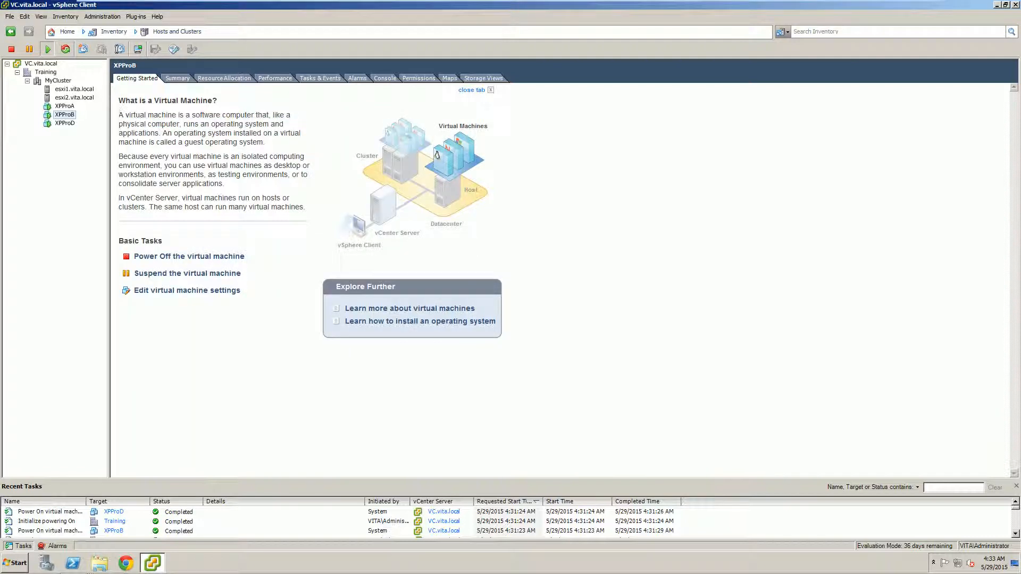
Check the virtual machines on esxi1.vita.local, and examine the host and resource usage of XPProD in MyCluster.
{"action": "left_click", "coordinate": [66, 89]}
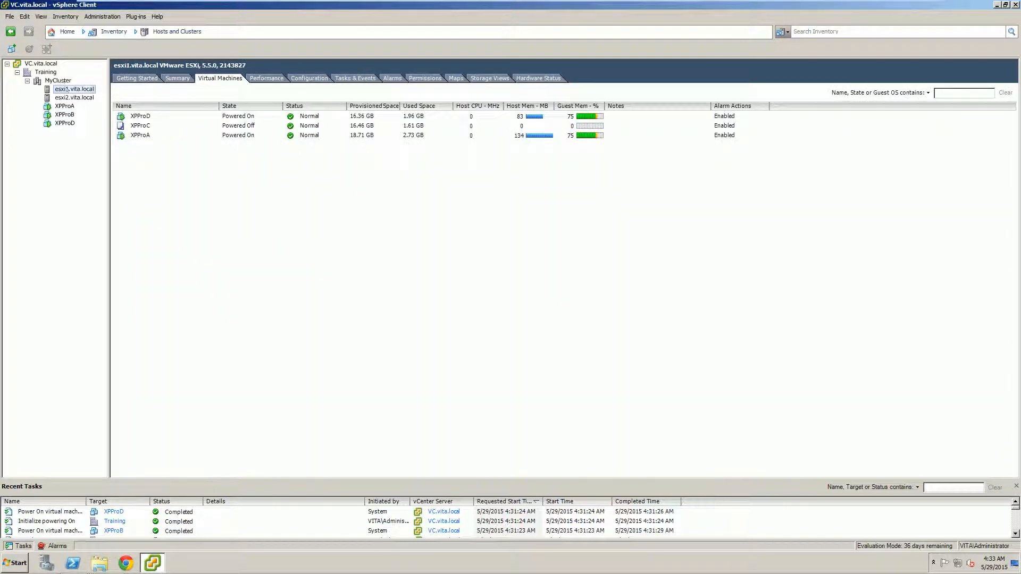
{"action": "left_click", "coordinate": [56, 79]}
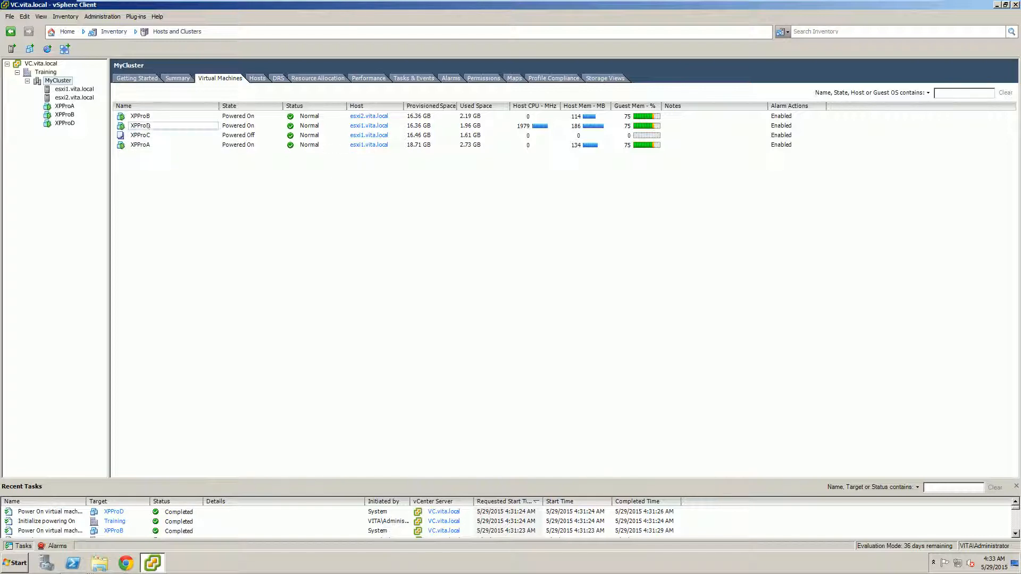
{"action": "left_click", "coordinate": [513, 126]}
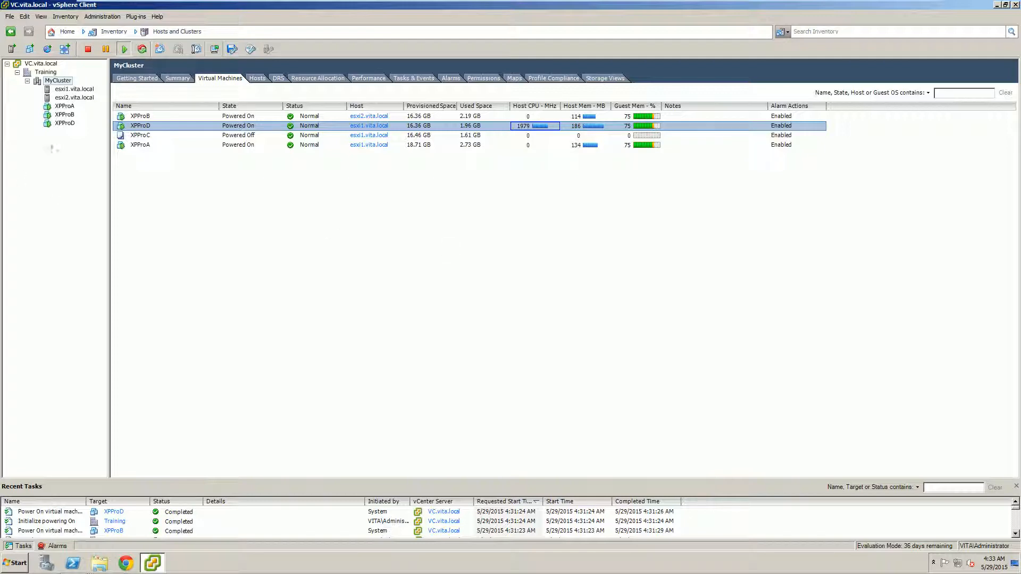
Open the console of XPProD to check its guest desktop, close it, and return to the virtual machine list of MyCluster.
{"action": "left_click", "coordinate": [65, 123]}
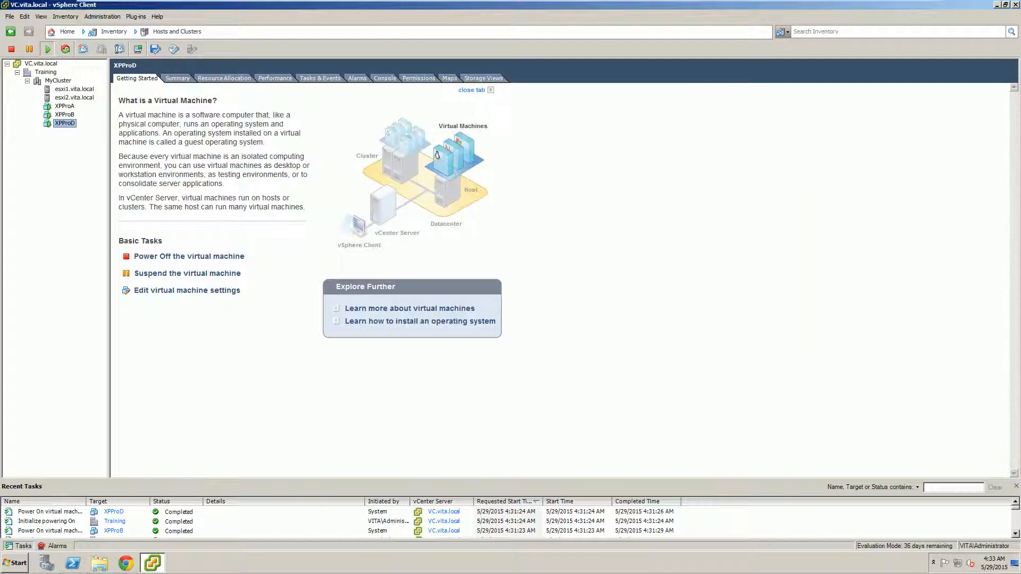
{"action": "left_click", "coordinate": [137, 49]}
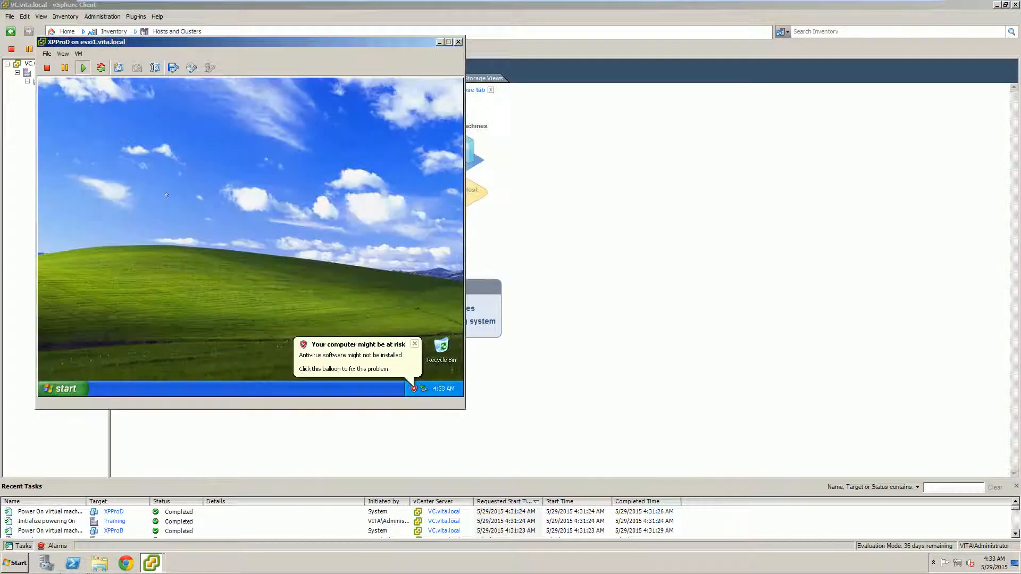
{"action": "left_click", "coordinate": [458, 42]}
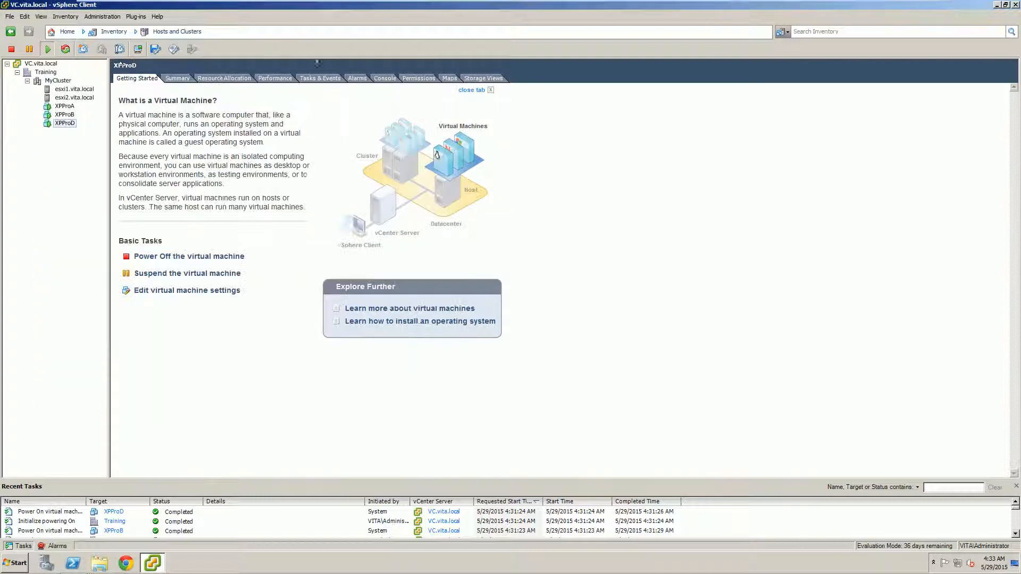
{"action": "left_click", "coordinate": [48, 72]}
{"action": "left_click", "coordinate": [52, 80]}
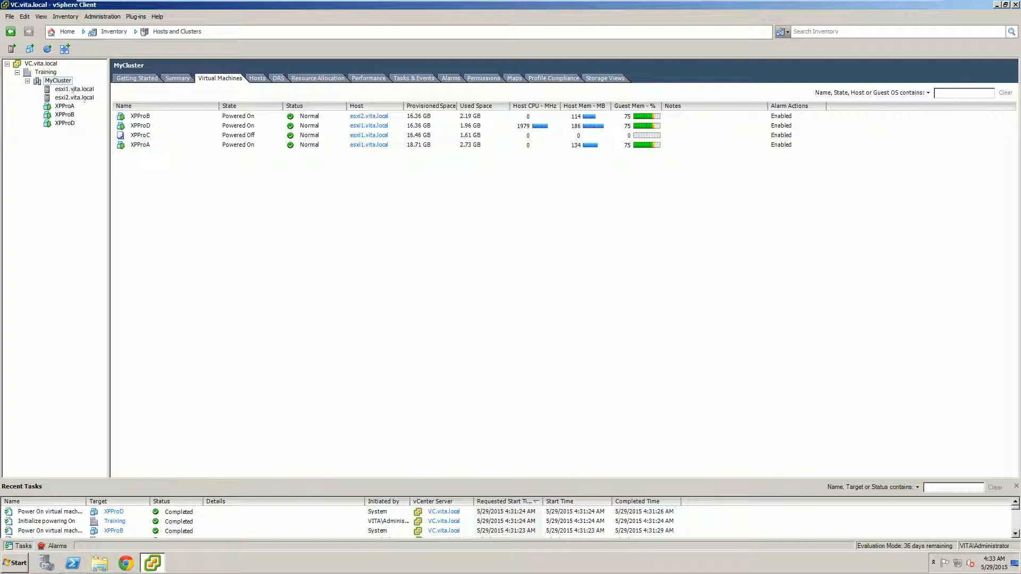
{"action": "right_click", "coordinate": [72, 89]}
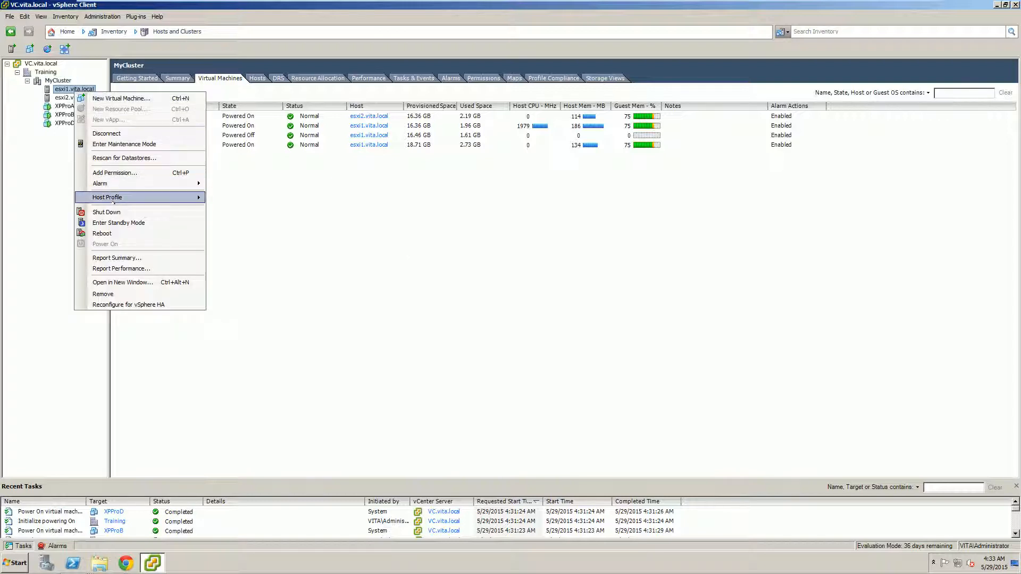
{"action": "left_click", "coordinate": [94, 235]}
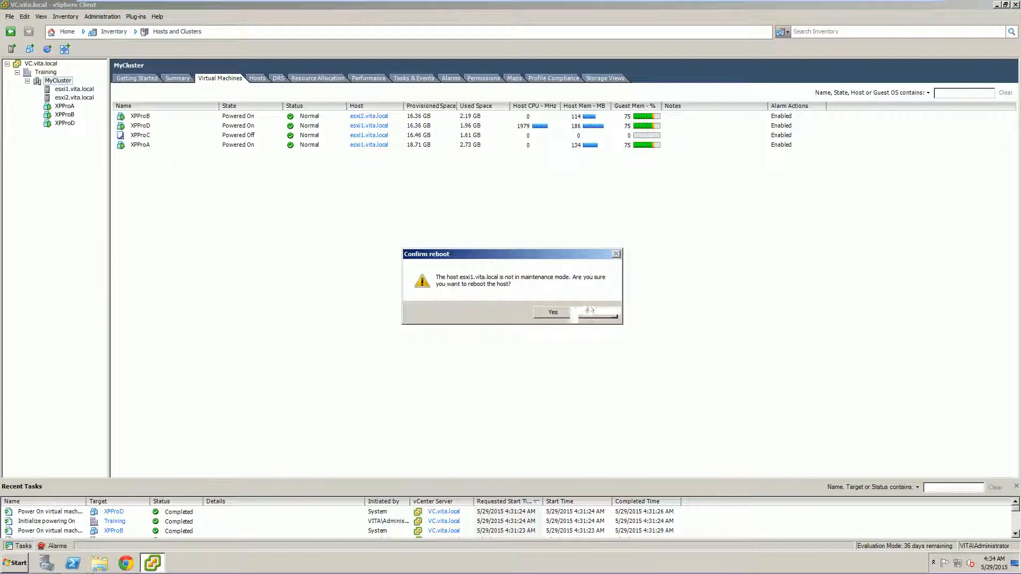
{"action": "left_click", "coordinate": [596, 312]}
Shut down the host esxi1.vita.local without putting it into maintenance mode, and confirm the shutdown.
{"action": "right_click", "coordinate": [62, 89]}
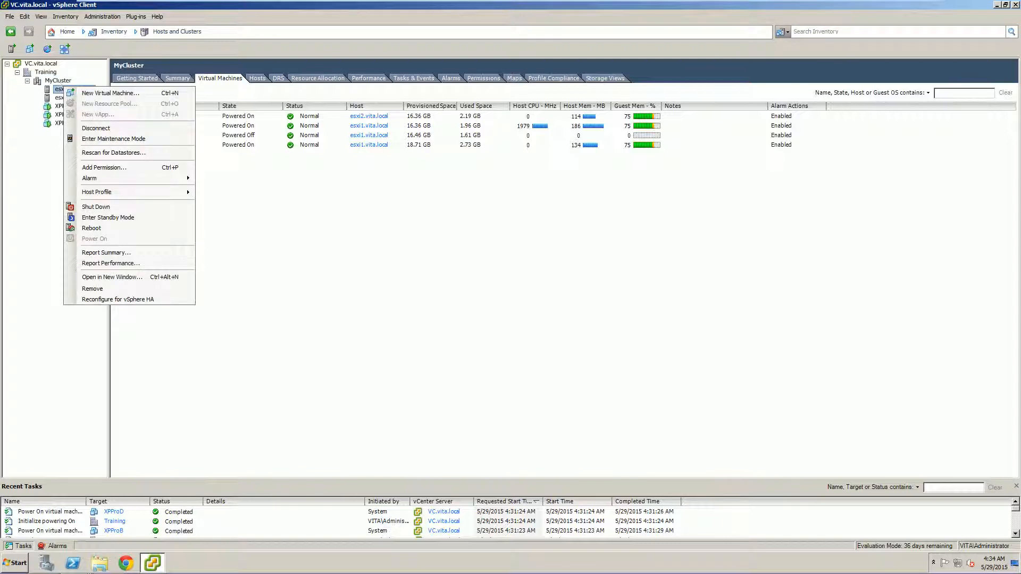
{"action": "left_click", "coordinate": [85, 206]}
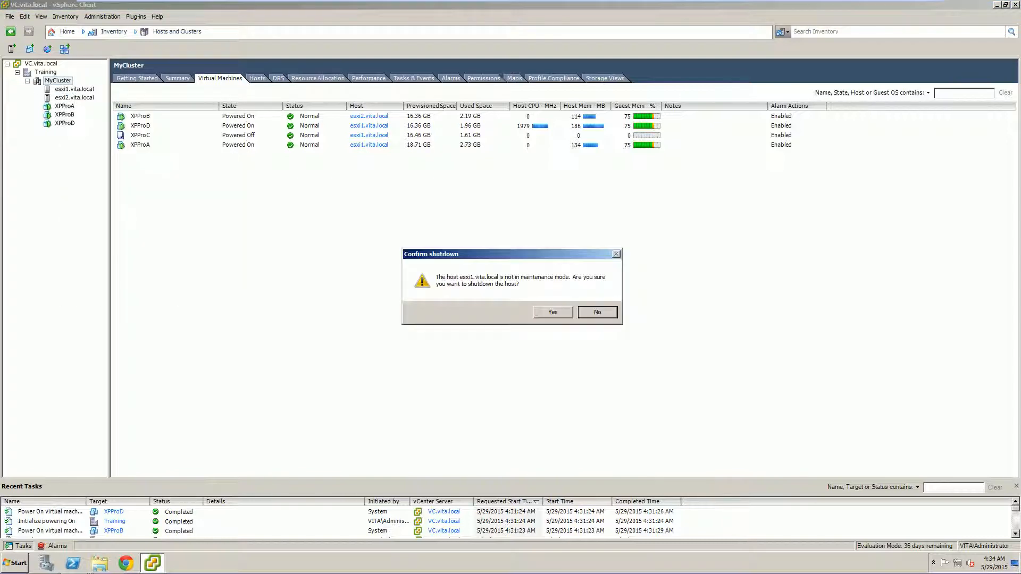
{"action": "left_click", "coordinate": [549, 312]}
{"action": "left_click", "coordinate": [547, 311]}
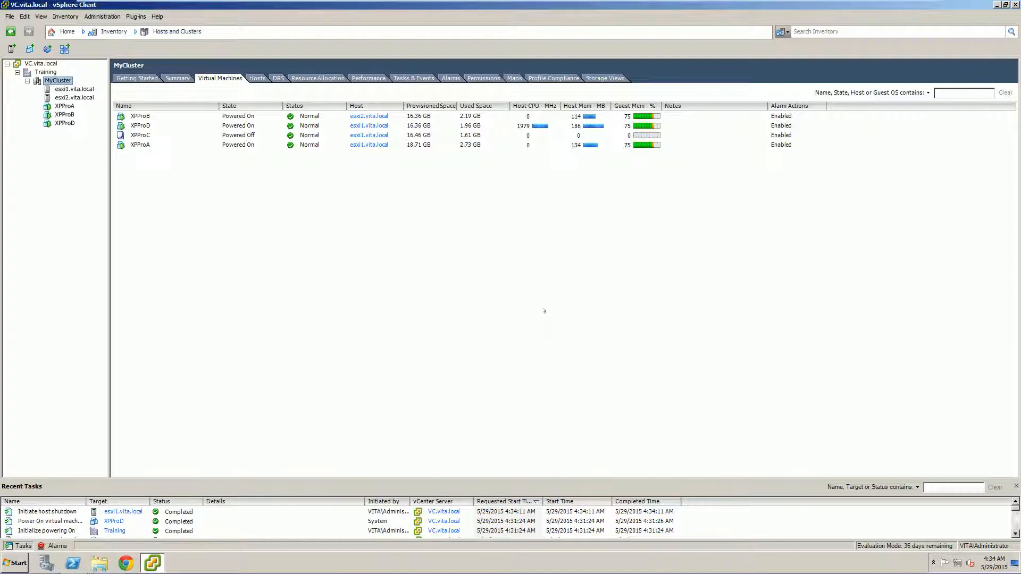
Monitor the host shutdown task and the state of XPProA, XPProD and the other virtual machines on esxi1.vita.local and in MyCluster.
{"action": "left_click", "coordinate": [67, 89]}
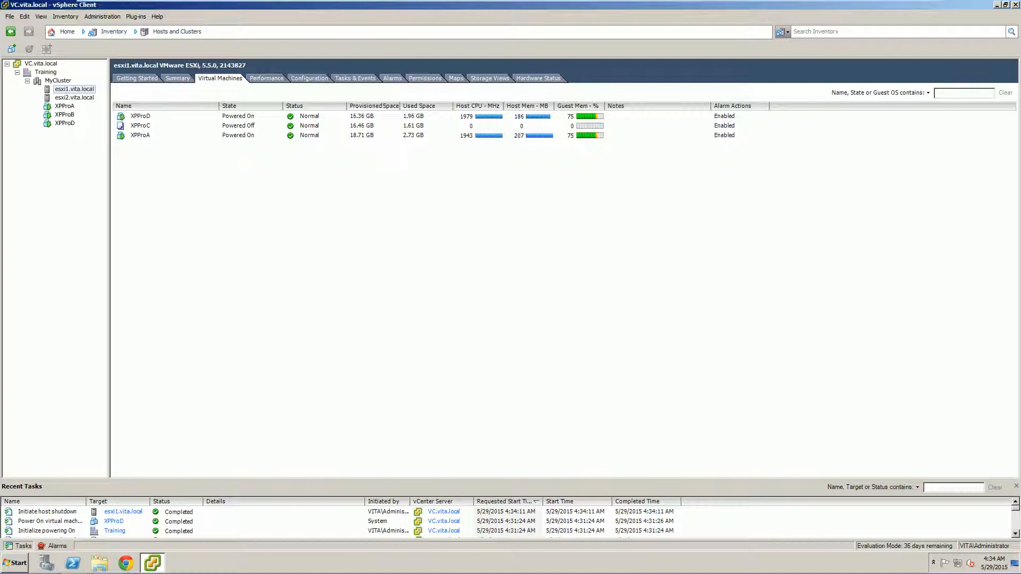
{"action": "left_click", "coordinate": [56, 81]}
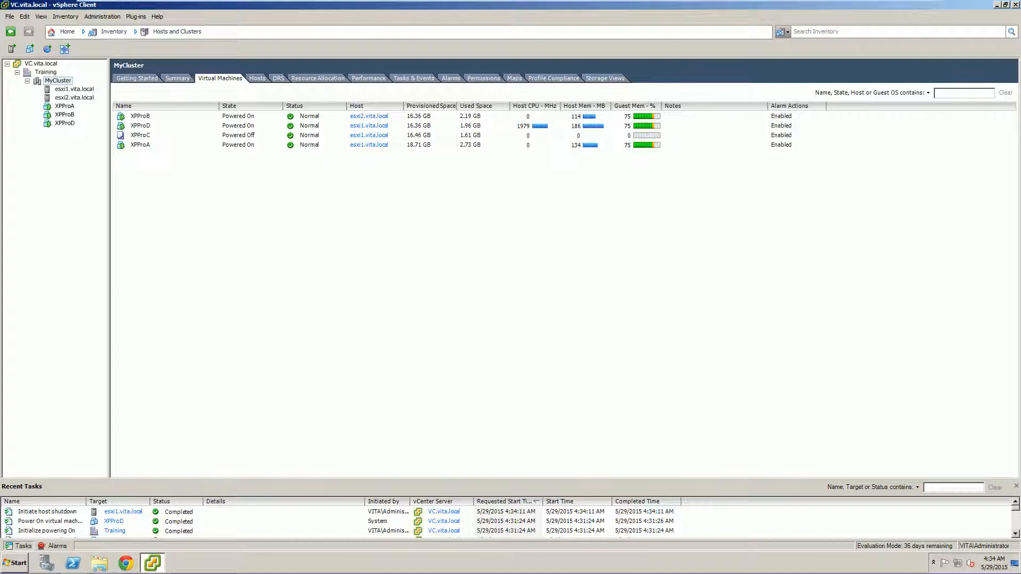
{"action": "left_click", "coordinate": [51, 513]}
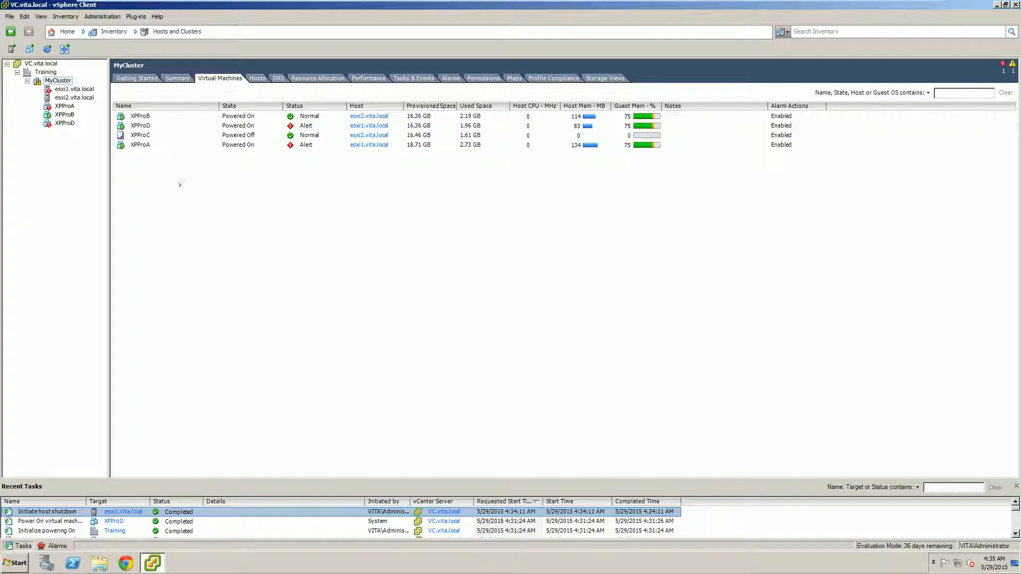
{"action": "left_click", "coordinate": [61, 106]}
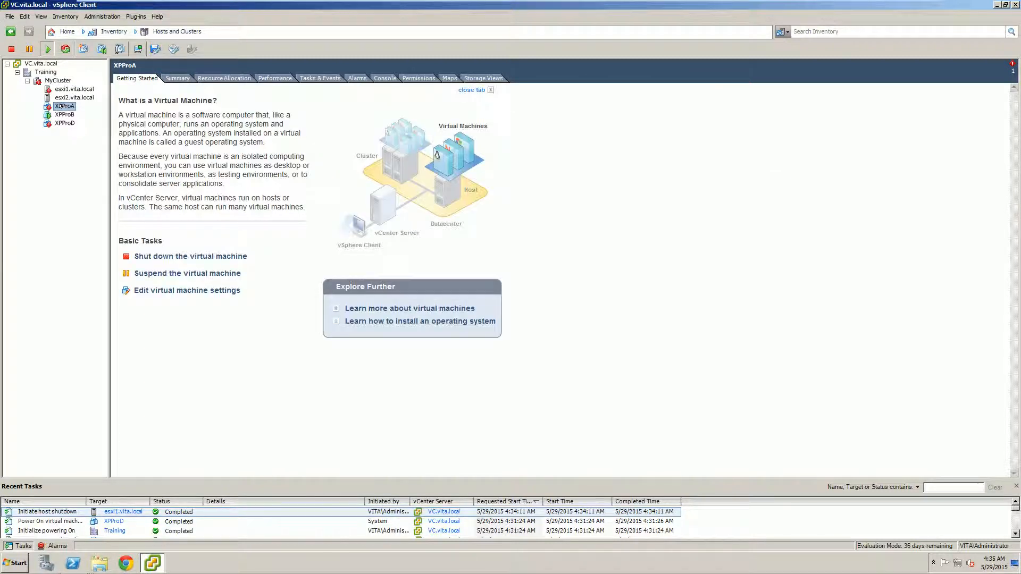
{"action": "left_click", "coordinate": [63, 123]}
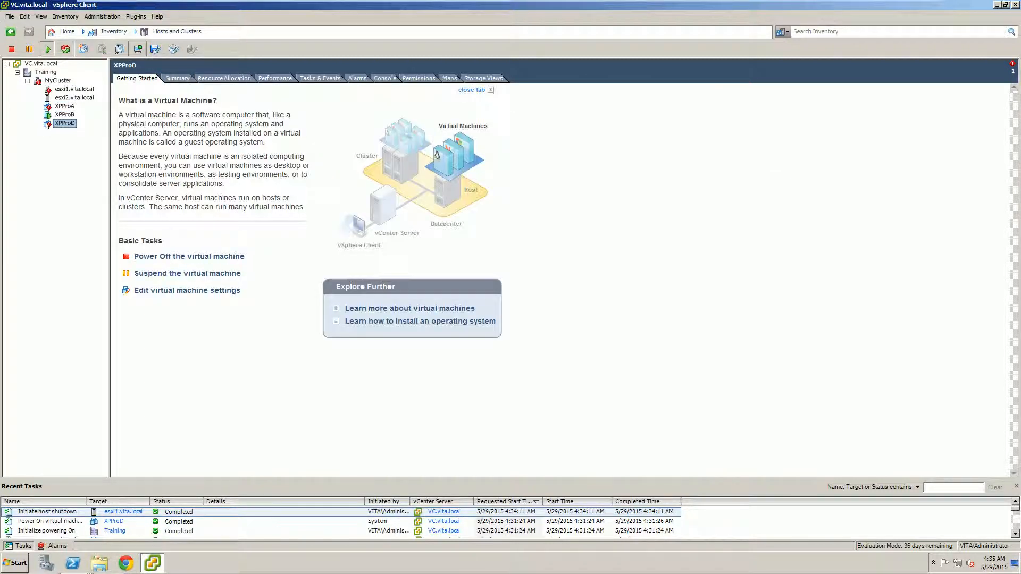
{"action": "left_click", "coordinate": [58, 81]}
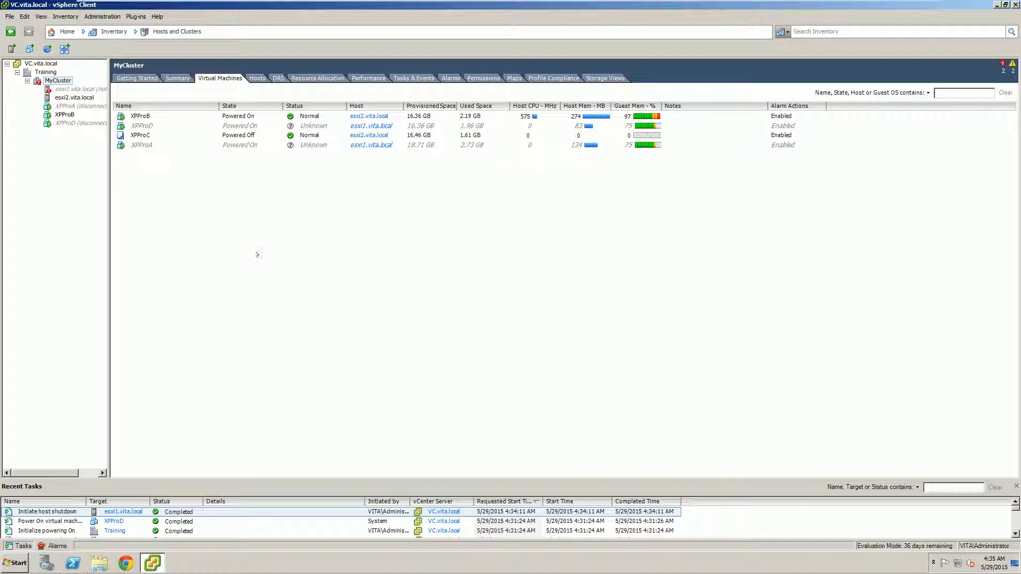
{"action": "left_click", "coordinate": [365, 127]}
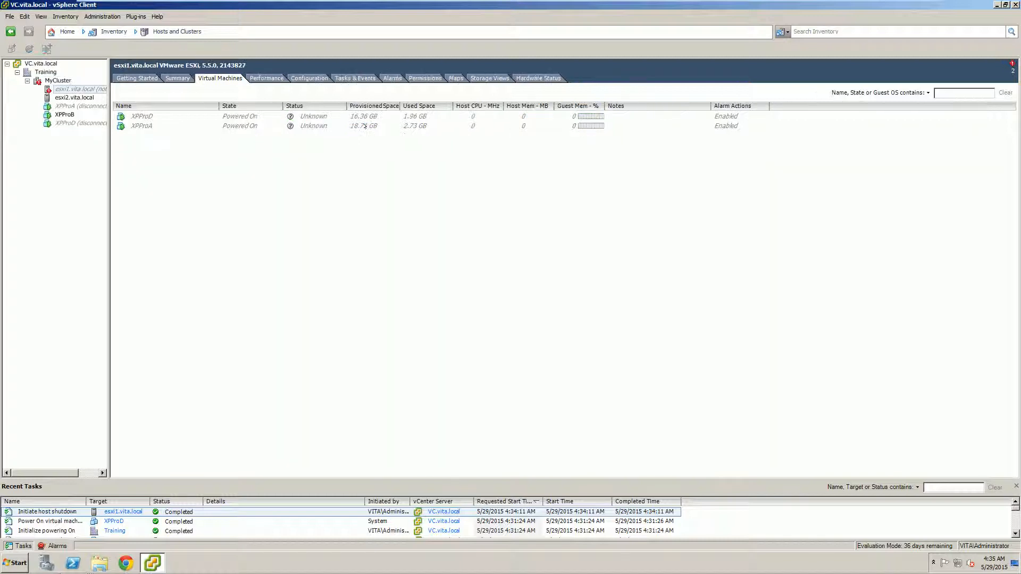
{"action": "left_click", "coordinate": [47, 80]}
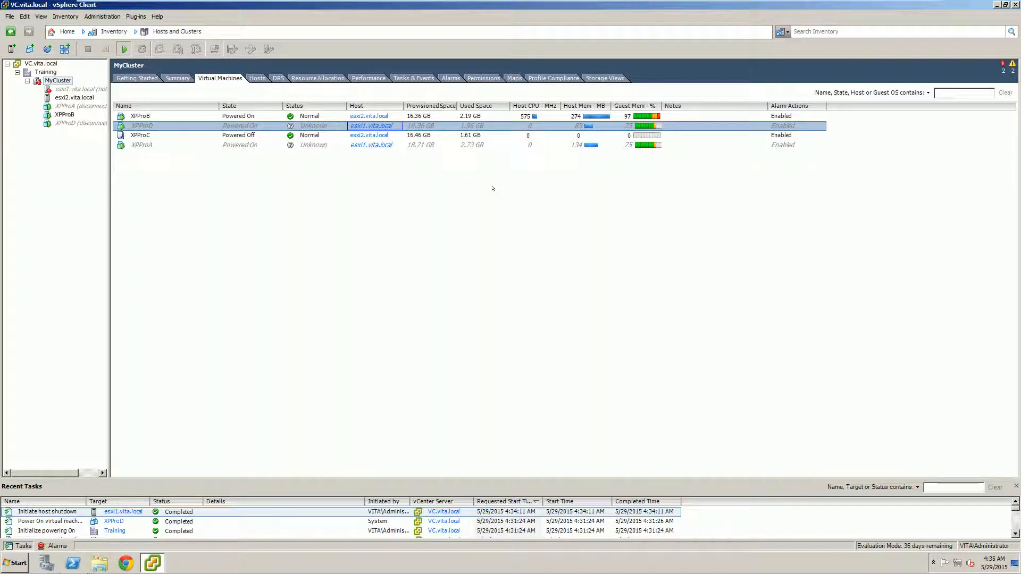
Refresh the virtual machine list of MyCluster, and recheck the virtual machines of esxi1.vita.local and the cluster for failover.
{"action": "right_click", "coordinate": [436, 173]}
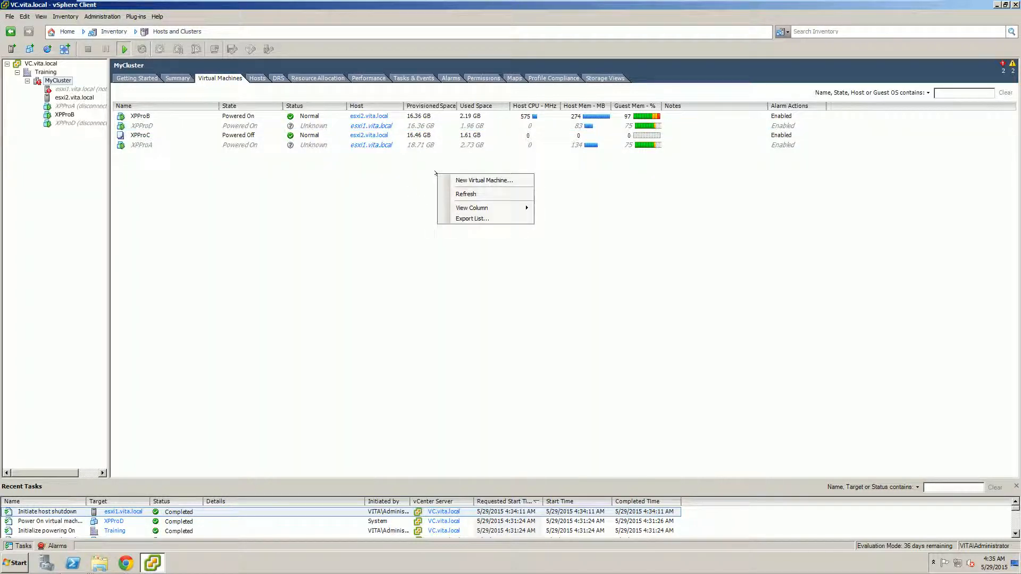
{"action": "left_click", "coordinate": [462, 194]}
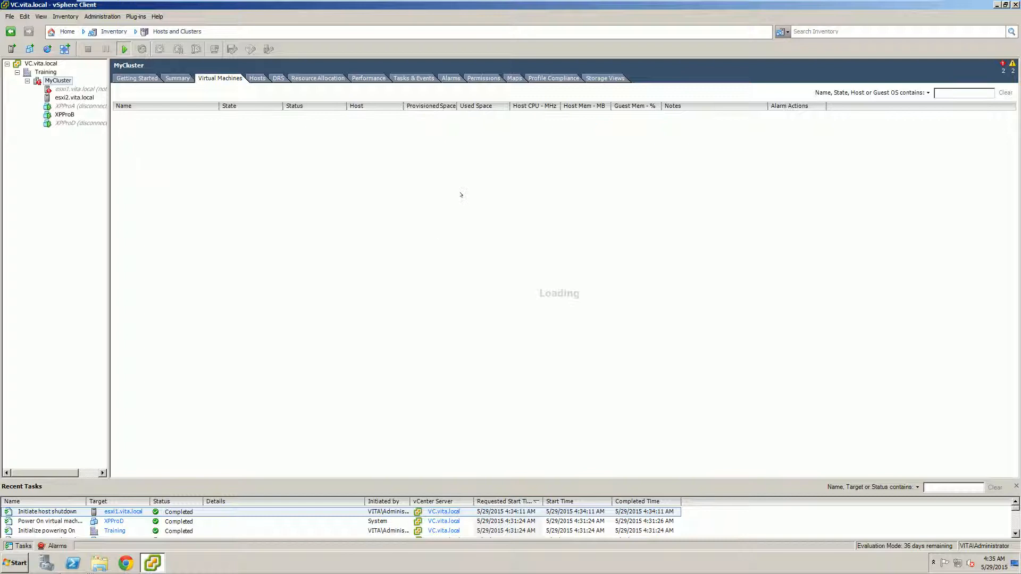
{"action": "right_click", "coordinate": [433, 188]}
{"action": "left_click", "coordinate": [446, 207]}
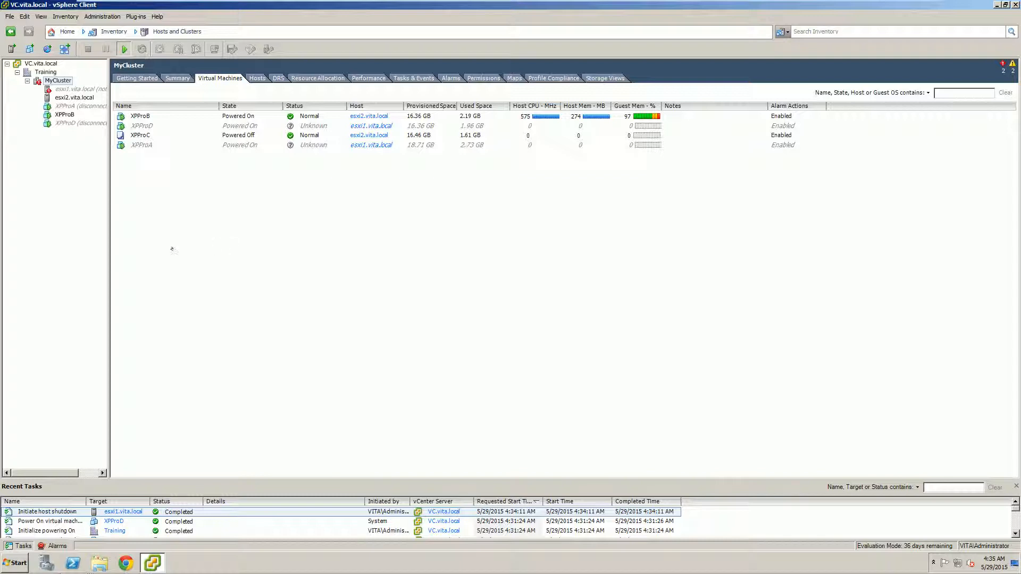
{"action": "left_click", "coordinate": [615, 116]}
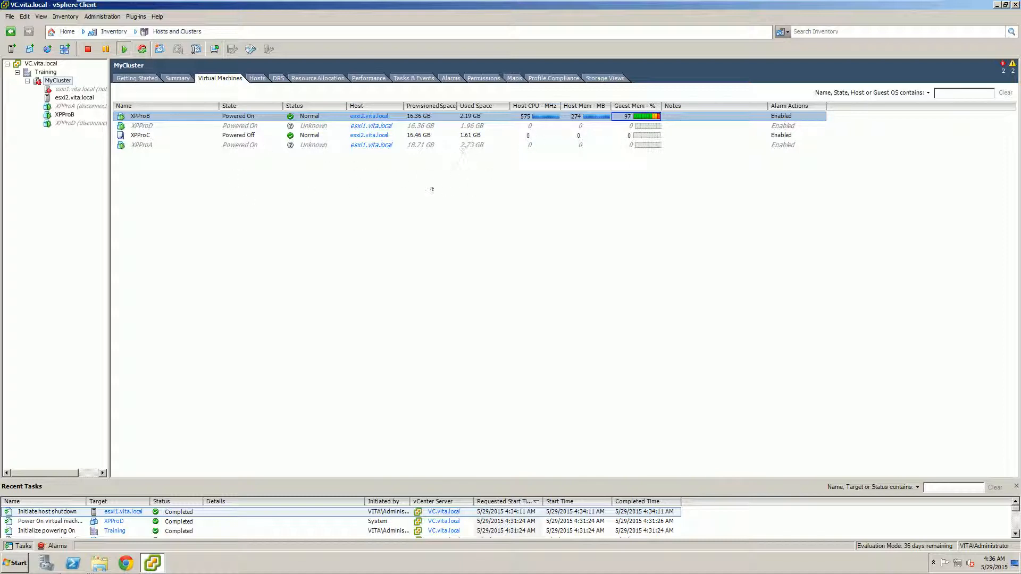
{"action": "left_click", "coordinate": [73, 89]}
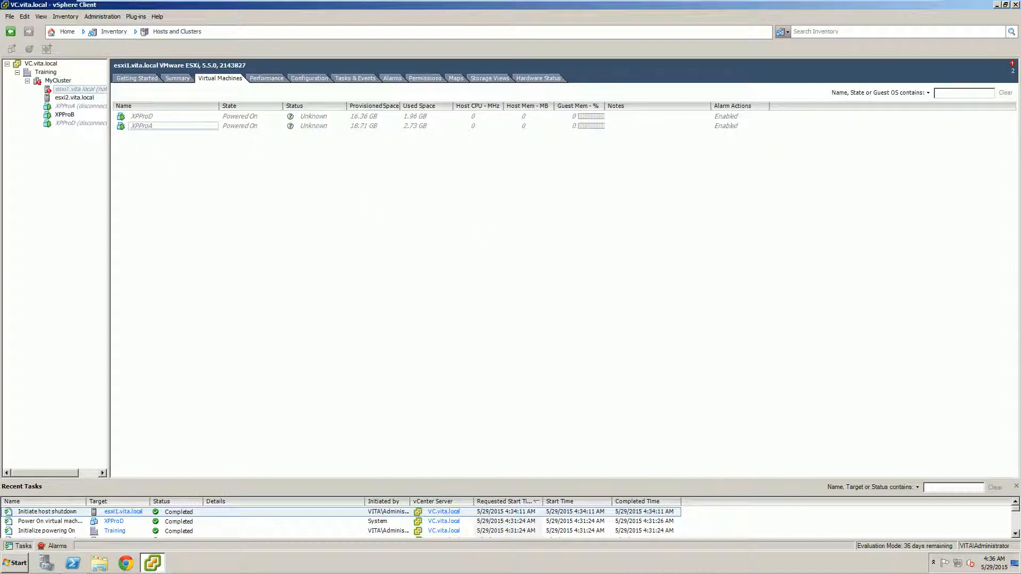
{"action": "left_click", "coordinate": [57, 80]}
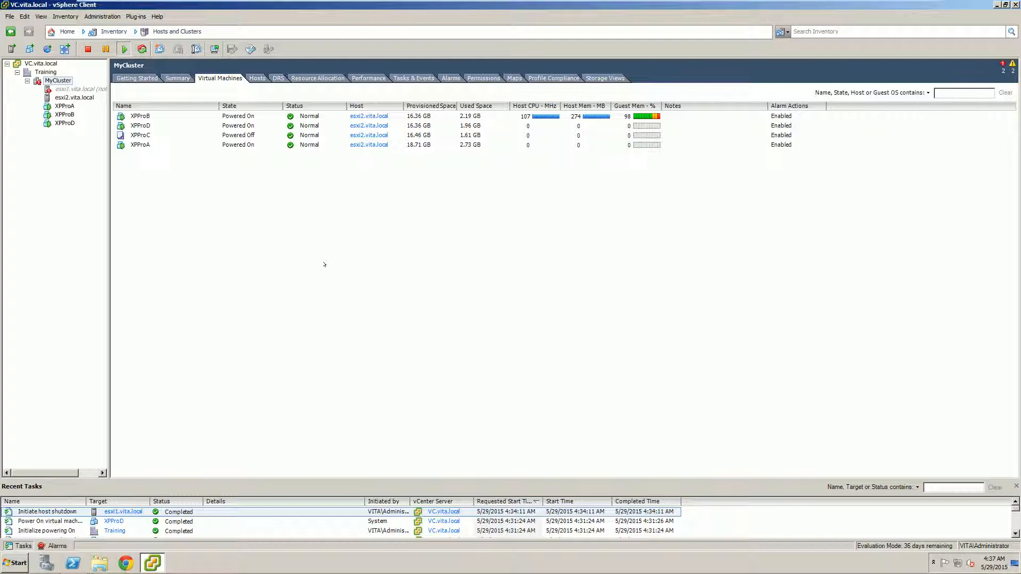
View the virtual machines on esxi2.vita.local, and check the host of XPProC in MyCluster.
{"action": "left_click", "coordinate": [353, 125]}
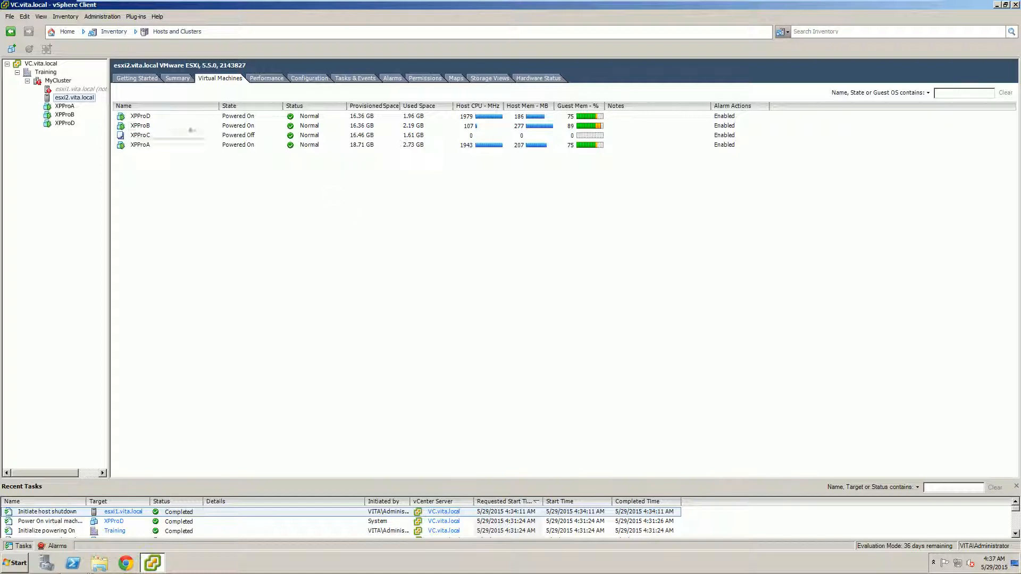
{"action": "left_click", "coordinate": [189, 127]}
{"action": "left_click", "coordinate": [58, 81]}
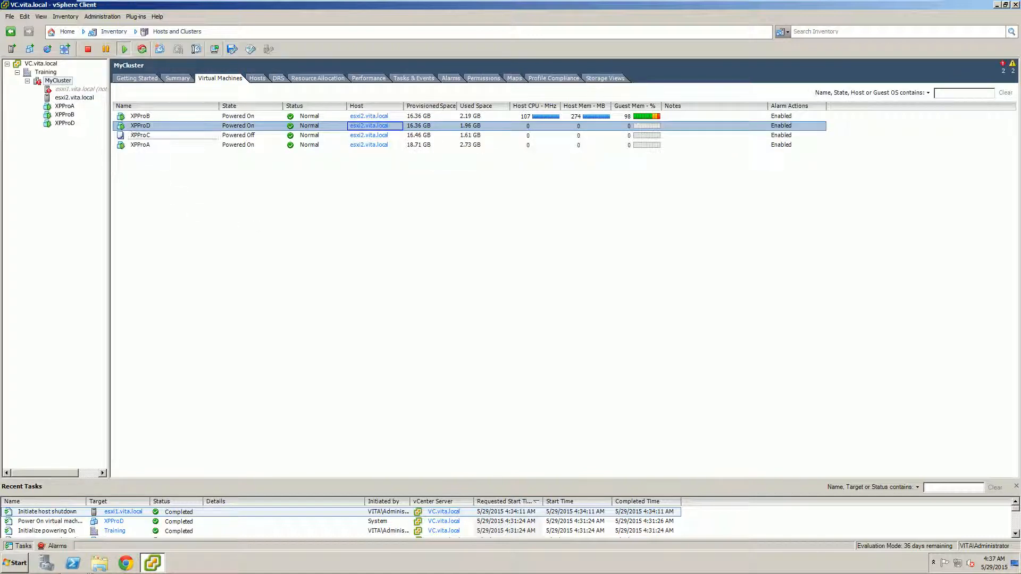
{"action": "left_click", "coordinate": [141, 135]}
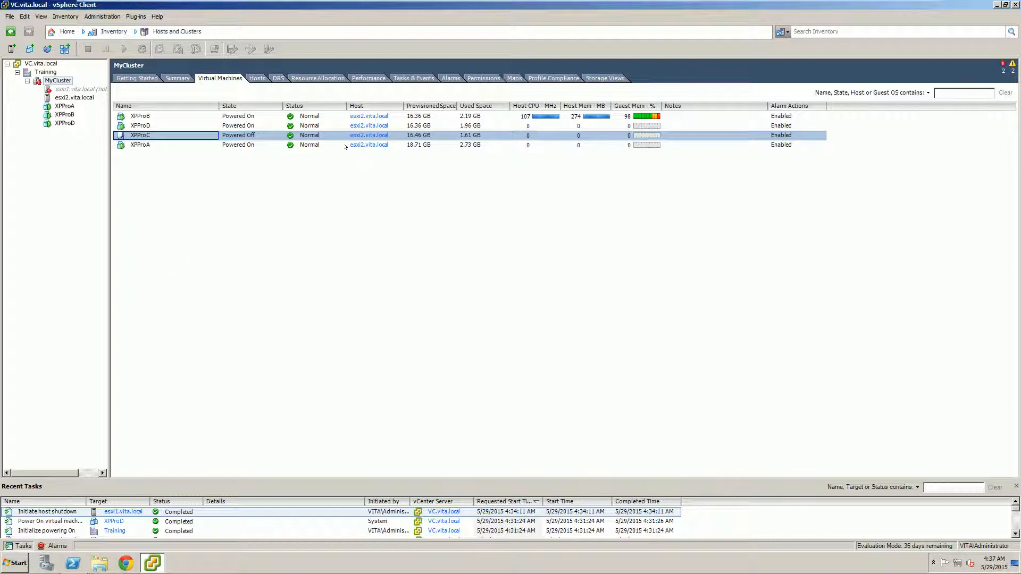
Open the console of XPProA from the MyCluster list, and check its guest system's startup, releasing the cursor from the console.
{"action": "left_click", "coordinate": [143, 145]}
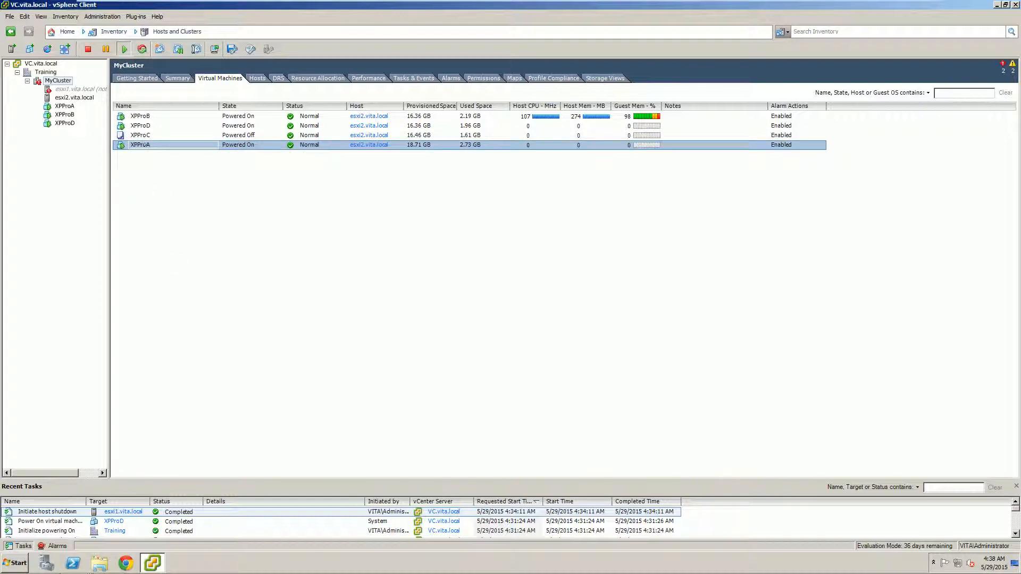
{"action": "left_click", "coordinate": [213, 49]}
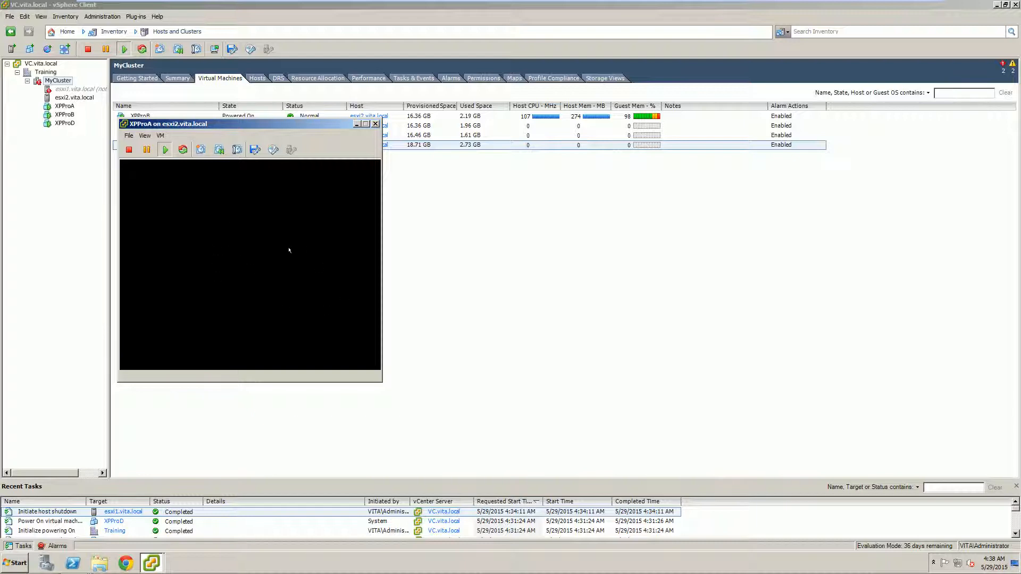
{"action": "left_click", "coordinate": [257, 268]}
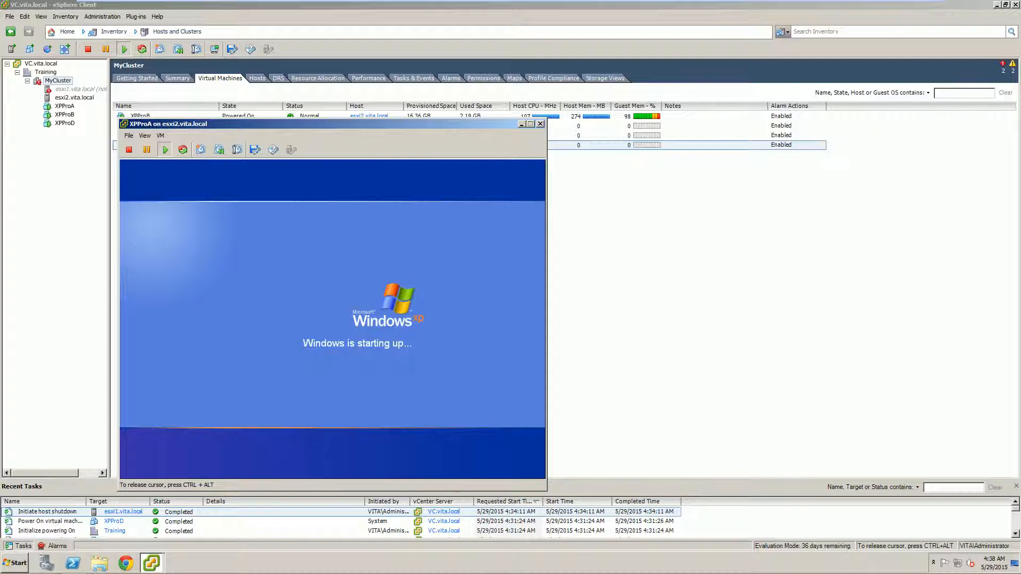
{"action": "key", "text": "ctrl+alt"}
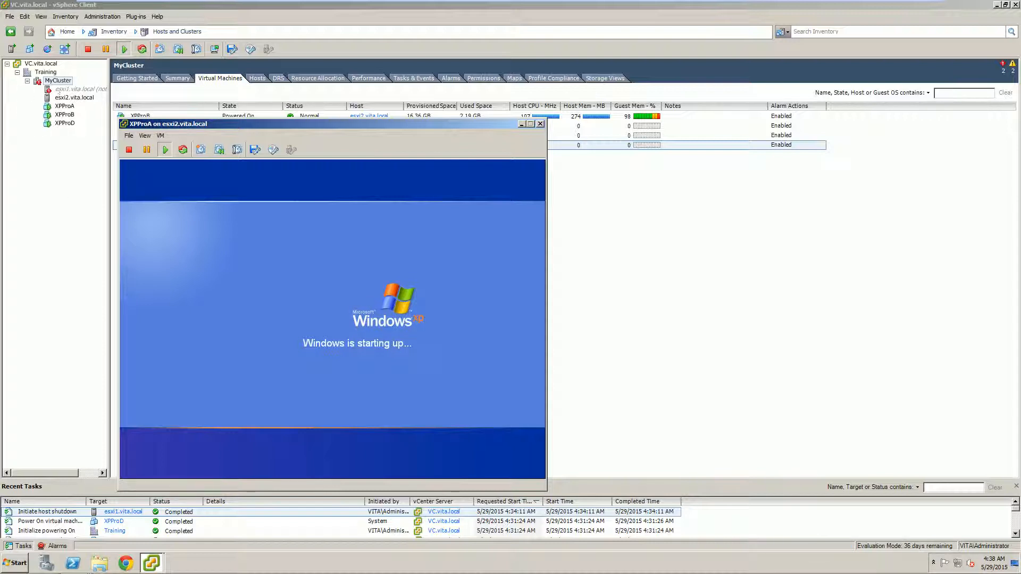
{"action": "left_click", "coordinate": [451, 225]}
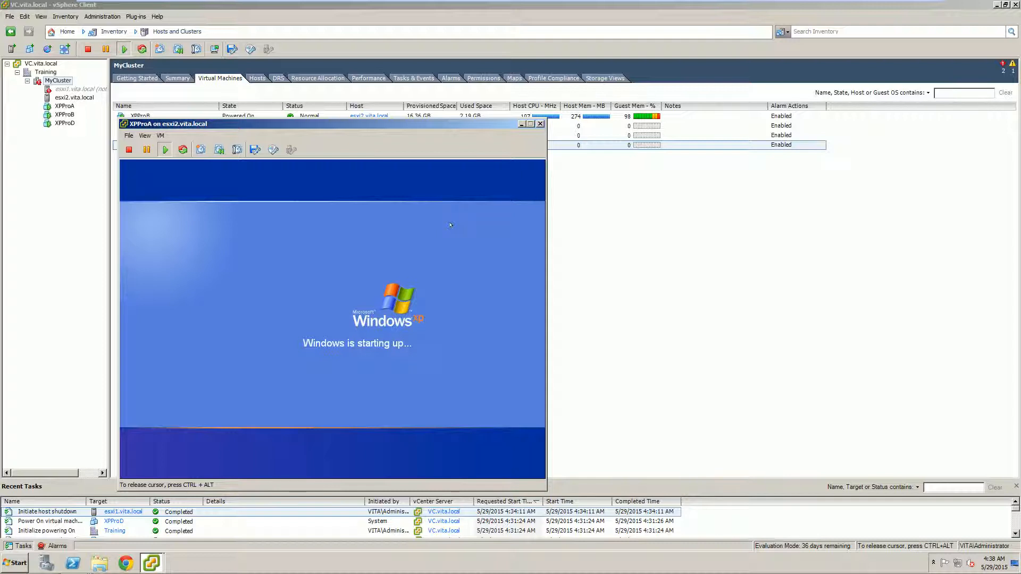
{"action": "key", "text": "ctrl+alt"}
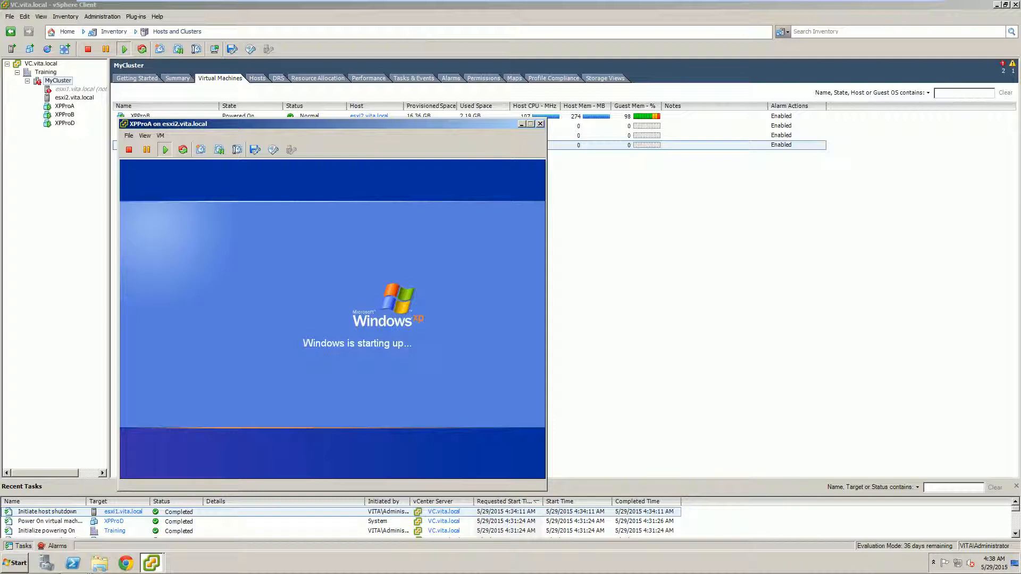
Close the XPProA console, and check which host commands are available for the disconnected esxi1.vita.local.
{"action": "left_click", "coordinate": [541, 123]}
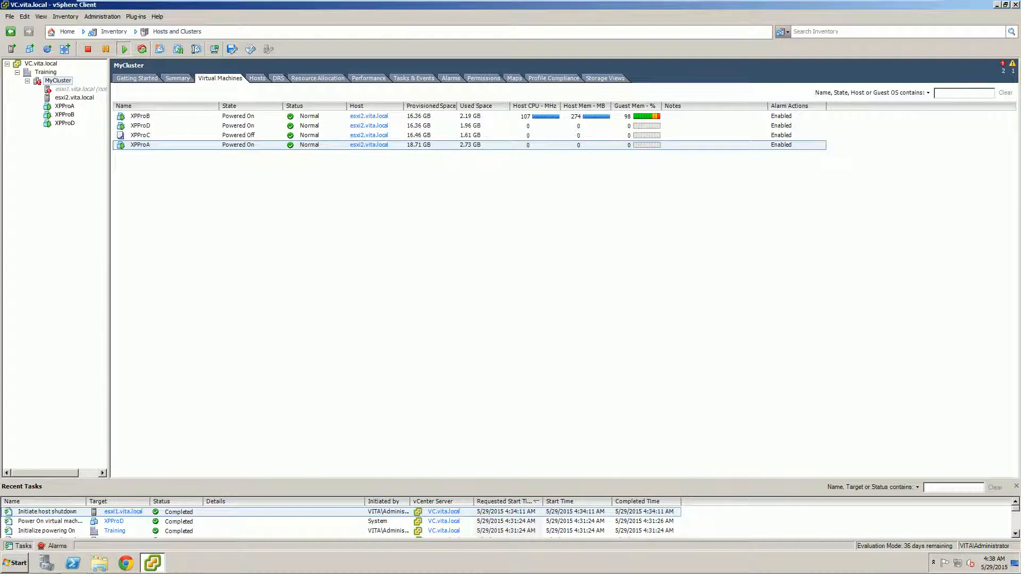
{"action": "left_click", "coordinate": [77, 88]}
{"action": "right_click", "coordinate": [77, 88]}
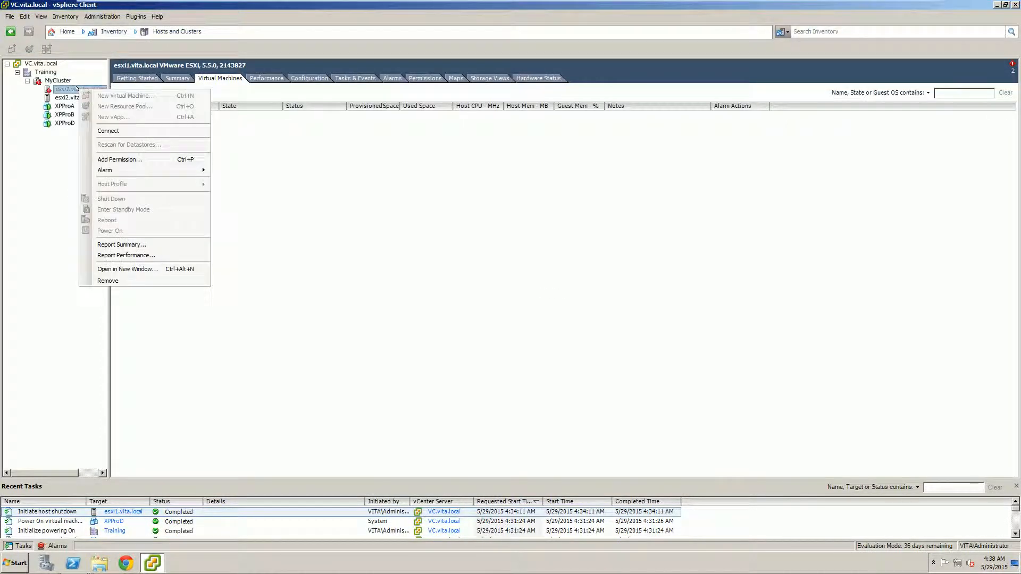
{"action": "left_click", "coordinate": [388, 267]}
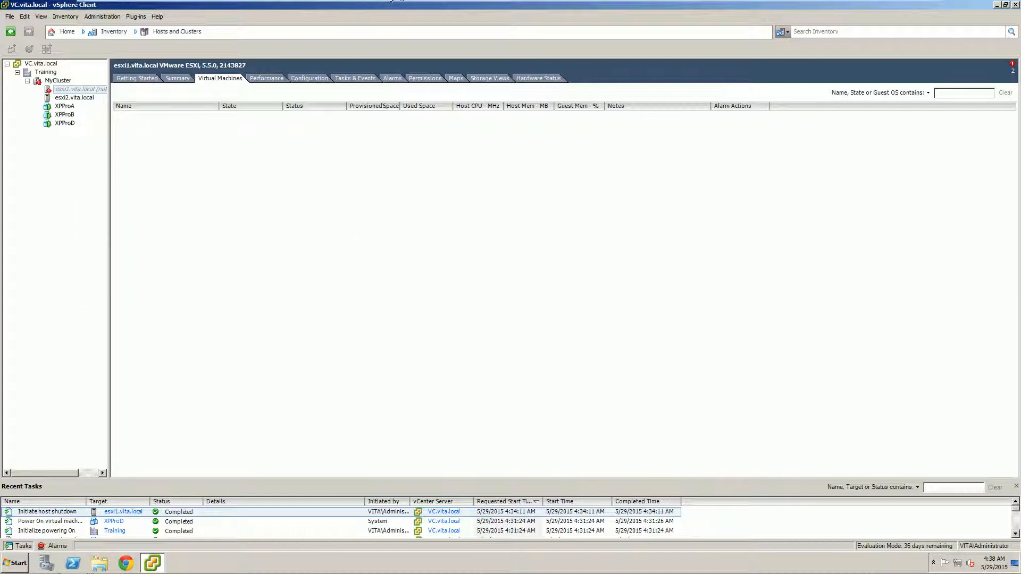
Leave the full-screen VC machine for VMware Workstation, and power on the VMware ESXi 5a virtual machine.
{"action": "mouse_move", "coordinate": [392, 1]}
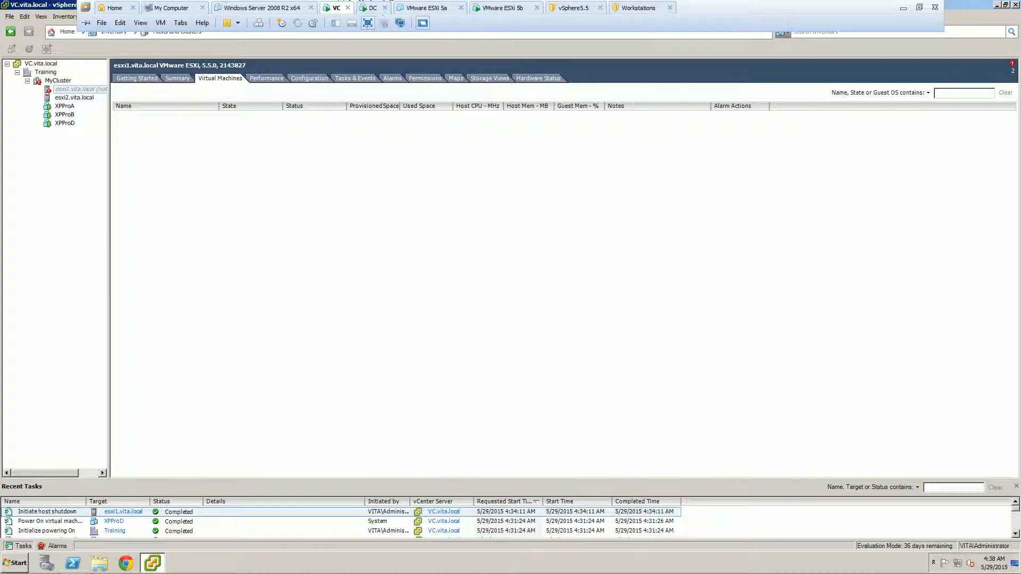
{"action": "left_click", "coordinate": [367, 23]}
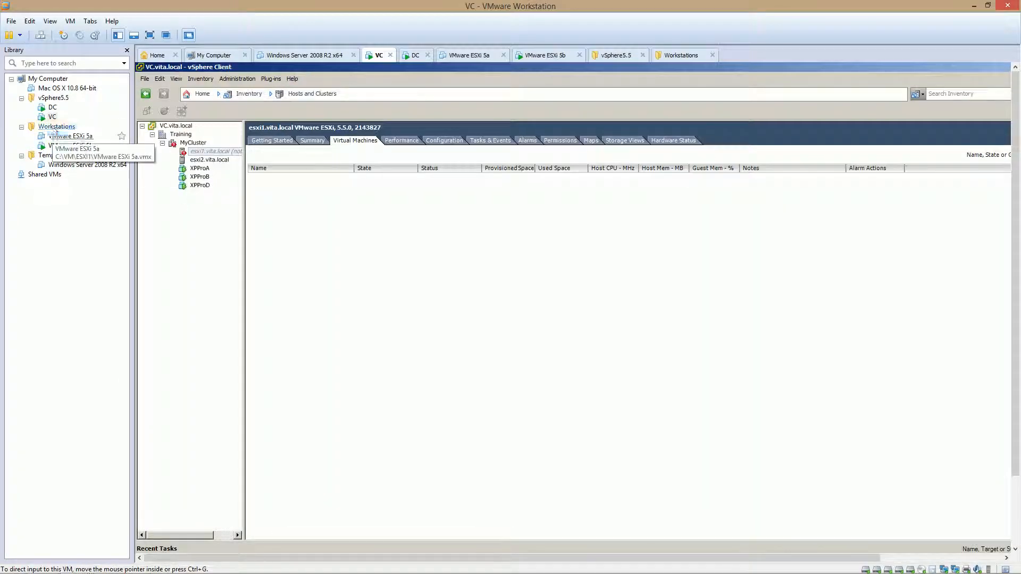
{"action": "left_click", "coordinate": [55, 133]}
{"action": "right_click", "coordinate": [67, 137]}
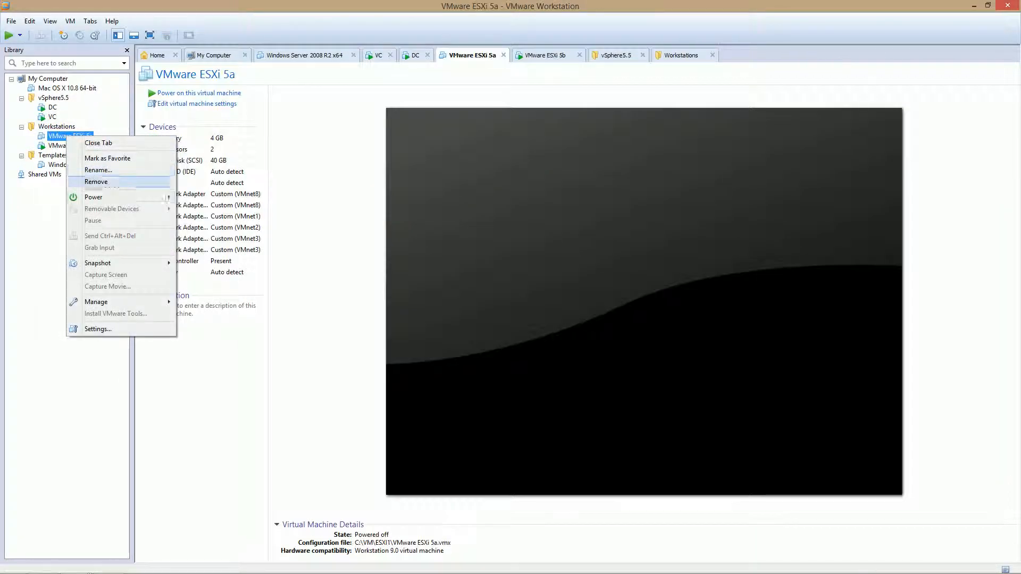
{"action": "mouse_move", "coordinate": [160, 197]}
{"action": "left_click", "coordinate": [202, 199]}
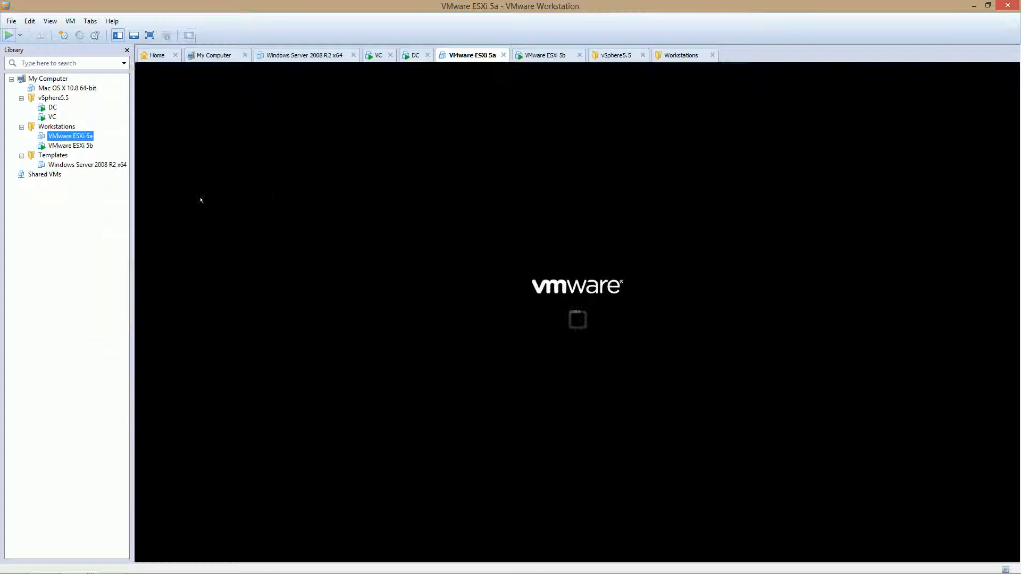
Return to the VC machine in full screen, and refresh the virtual machine list of MyCluster.
{"action": "left_click", "coordinate": [371, 54]}
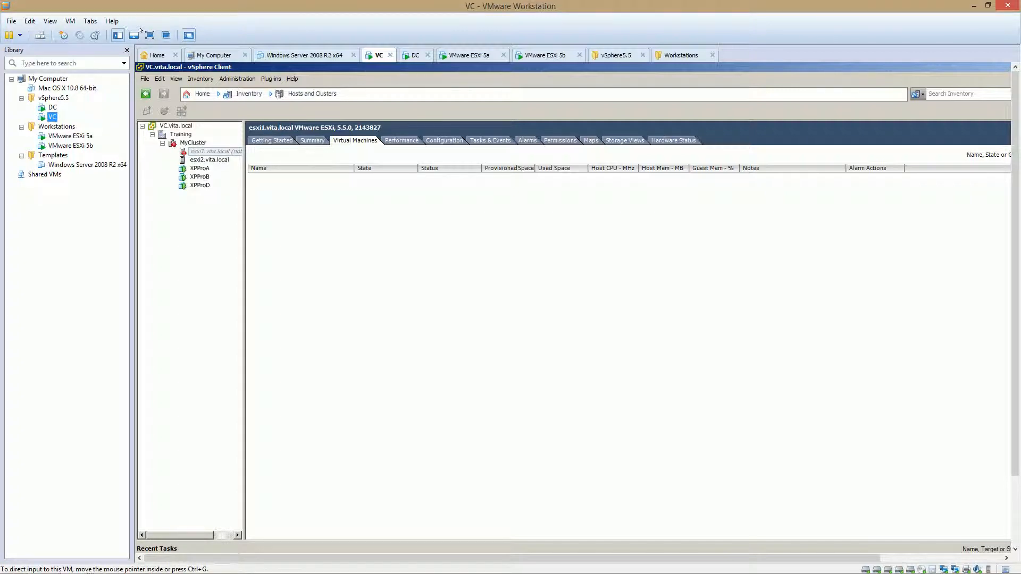
{"action": "left_click", "coordinate": [150, 35]}
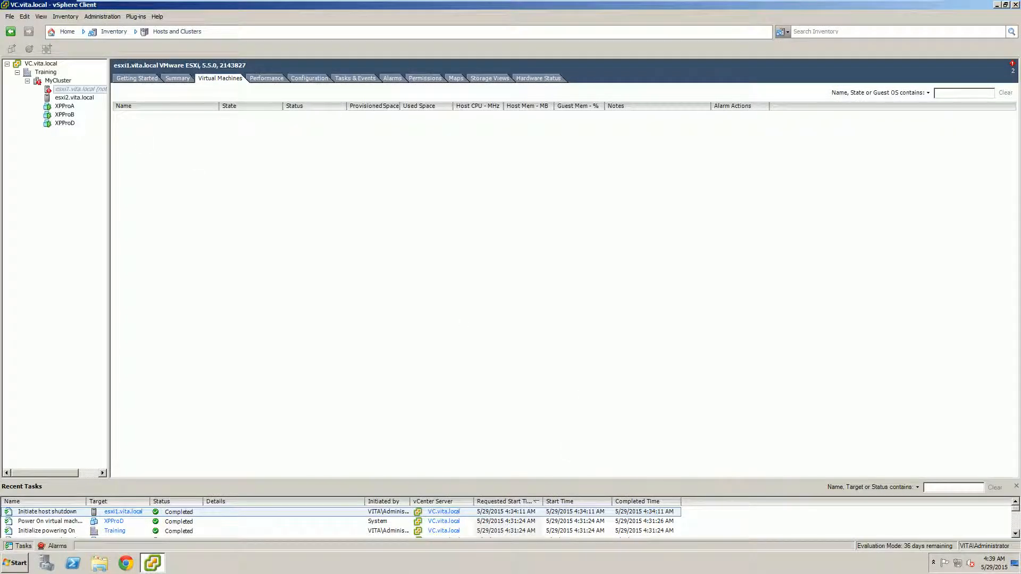
{"action": "left_click", "coordinate": [47, 81]}
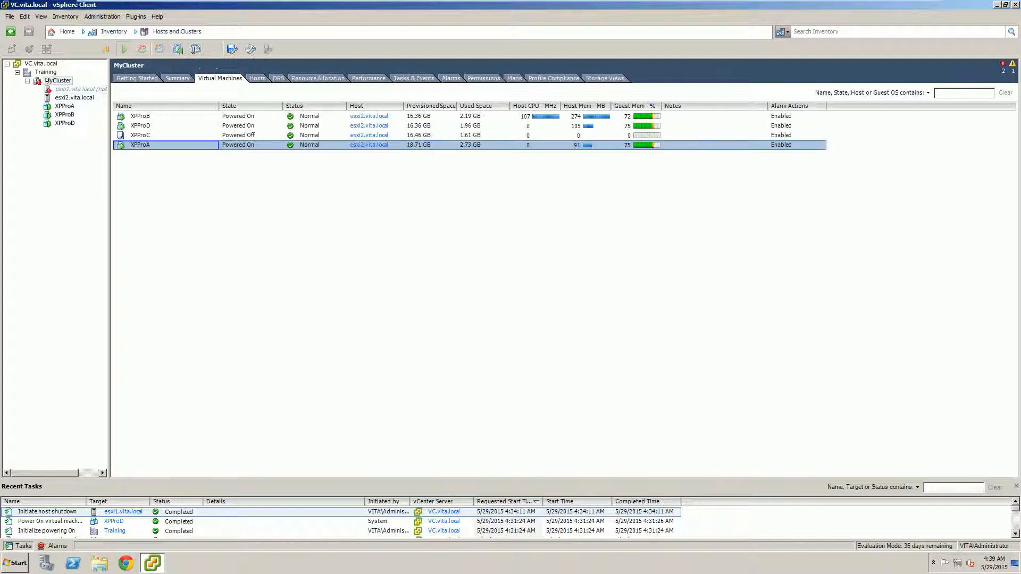
{"action": "right_click", "coordinate": [427, 232]}
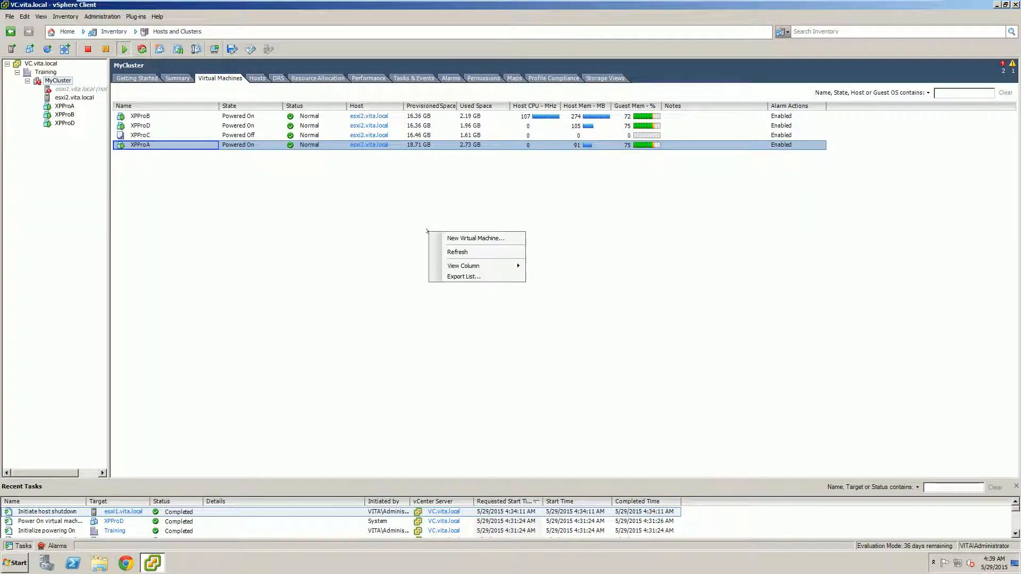
{"action": "left_click", "coordinate": [460, 252]}
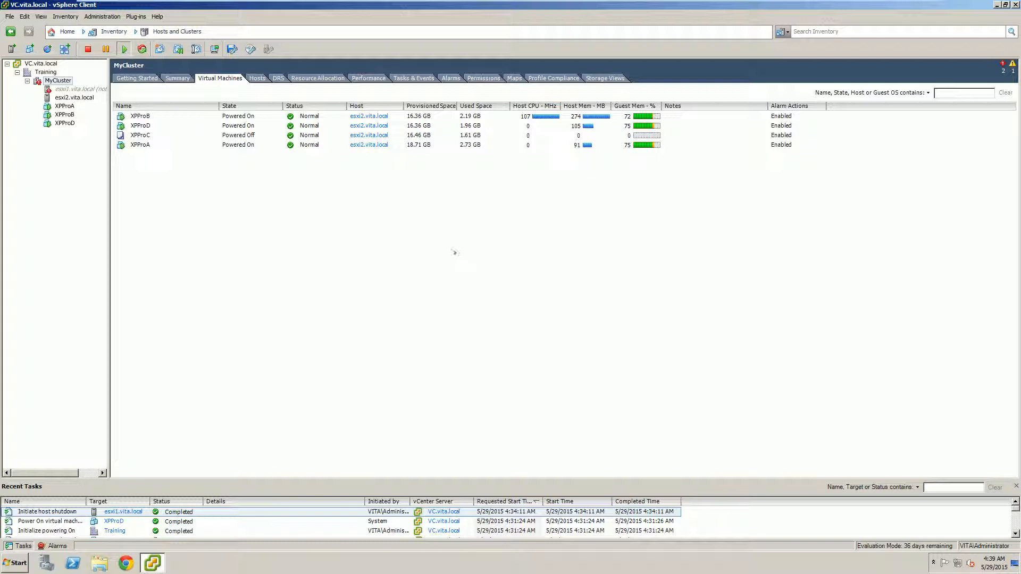
Refresh the MyCluster virtual machine list repeatedly to monitor host assignments and CPU and memory usage while the ESXi host starts.
{"action": "right_click", "coordinate": [239, 188]}
{"action": "left_click", "coordinate": [256, 207]}
{"action": "right_click", "coordinate": [256, 205]}
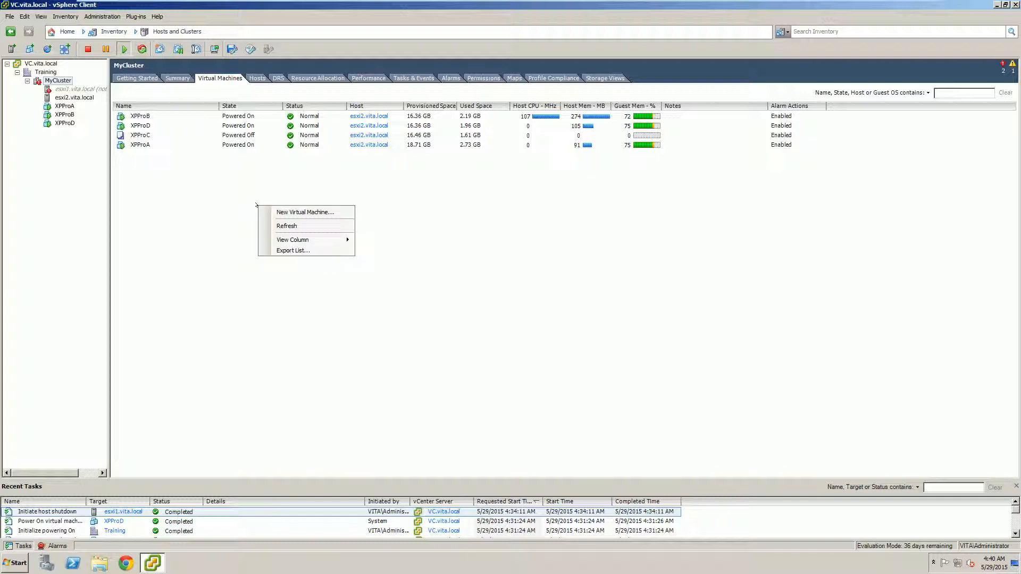
{"action": "left_click", "coordinate": [282, 226]}
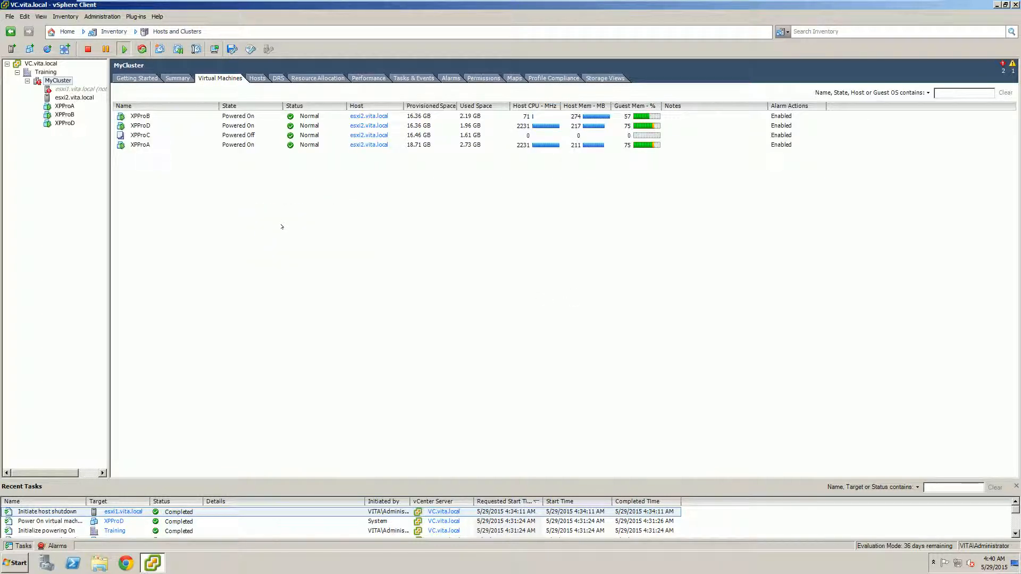
{"action": "right_click", "coordinate": [237, 205]}
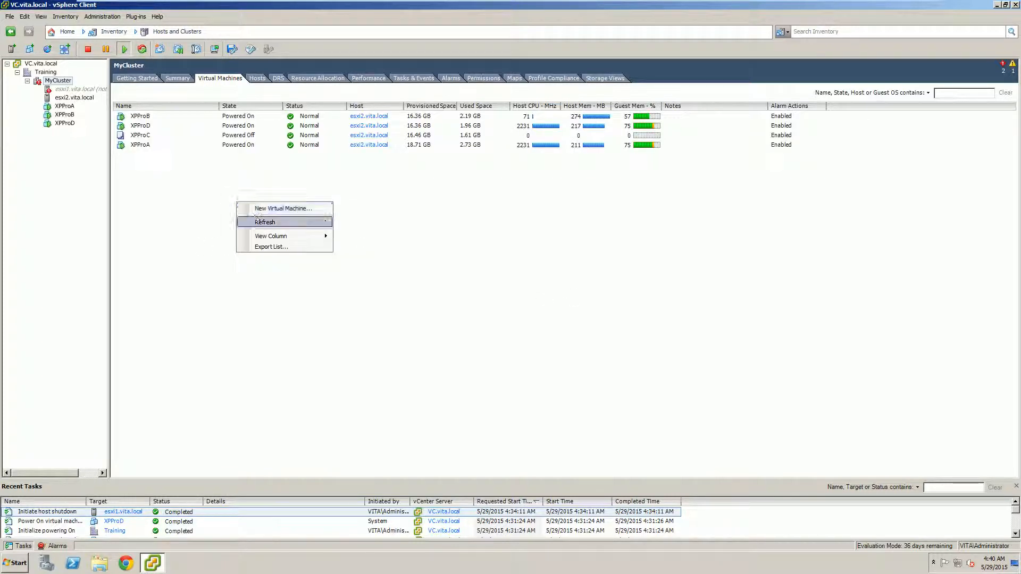
{"action": "left_click", "coordinate": [261, 221]}
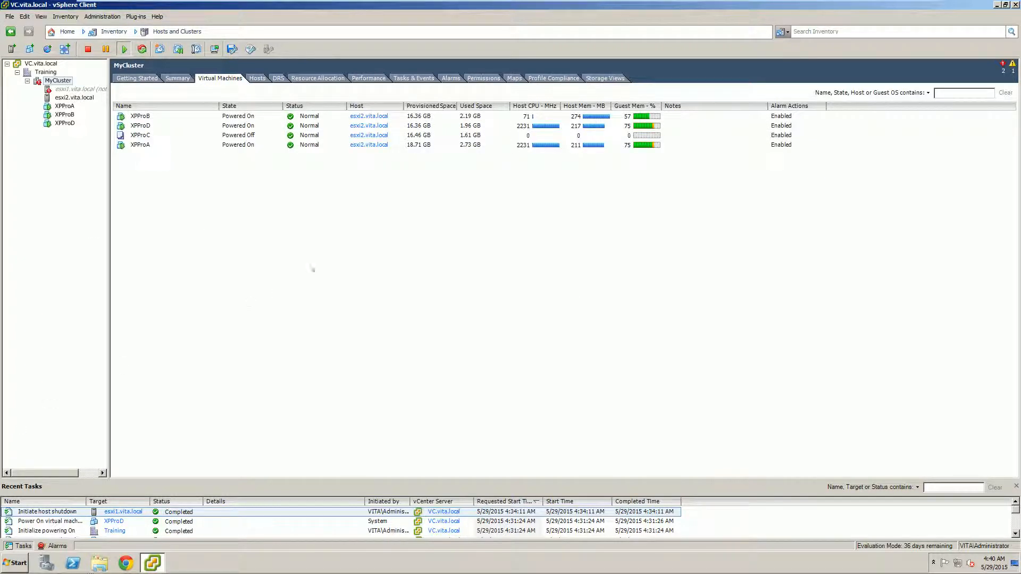
{"action": "right_click", "coordinate": [263, 222]}
{"action": "left_click", "coordinate": [293, 242]}
{"action": "right_click", "coordinate": [294, 242]}
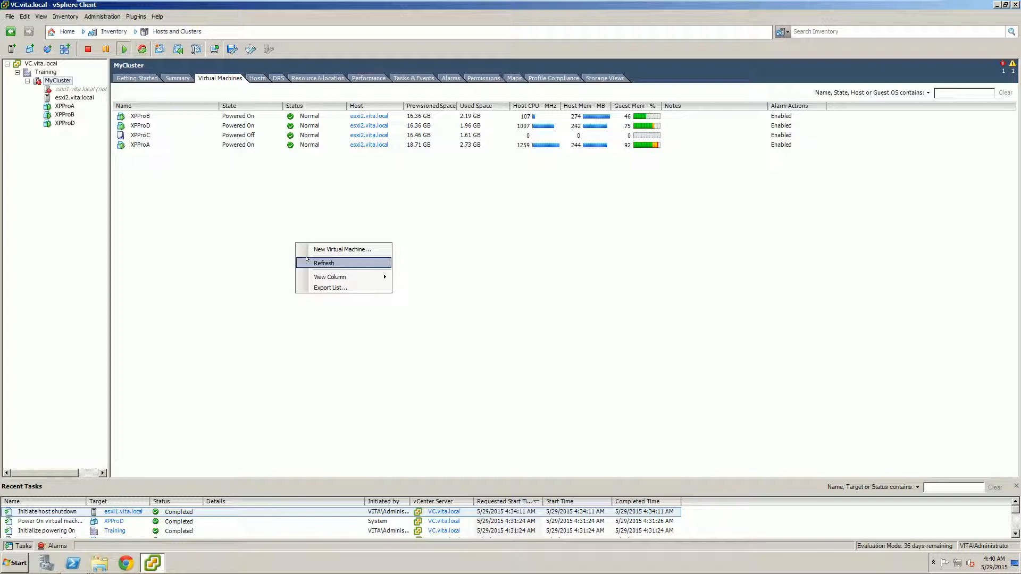
{"action": "left_click", "coordinate": [307, 261]}
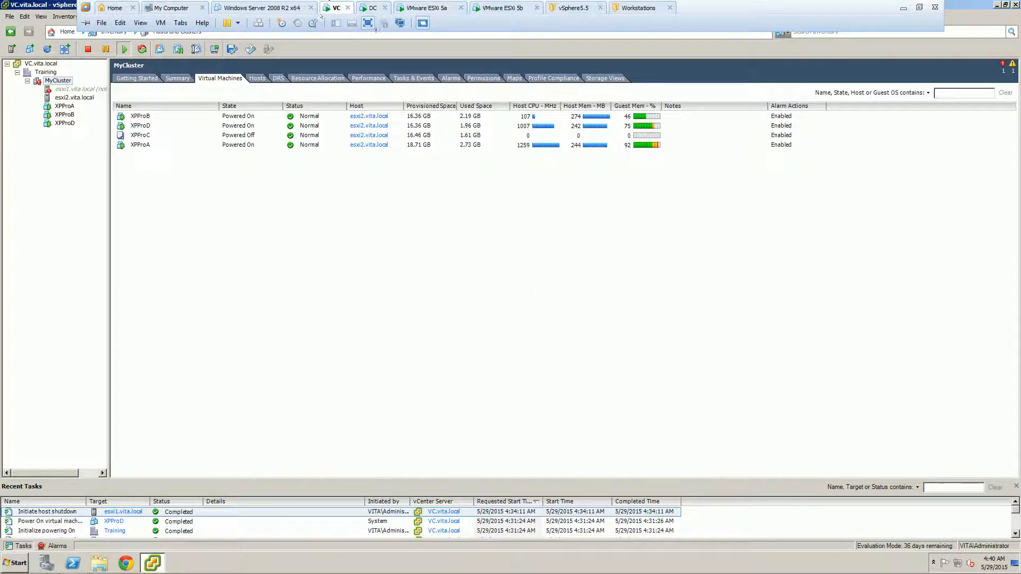
Check the startup of VMware ESXi 5a on its console, and recheck esxi1.vita.local and MyCluster from the VC machine.
{"action": "left_click", "coordinate": [425, 8]}
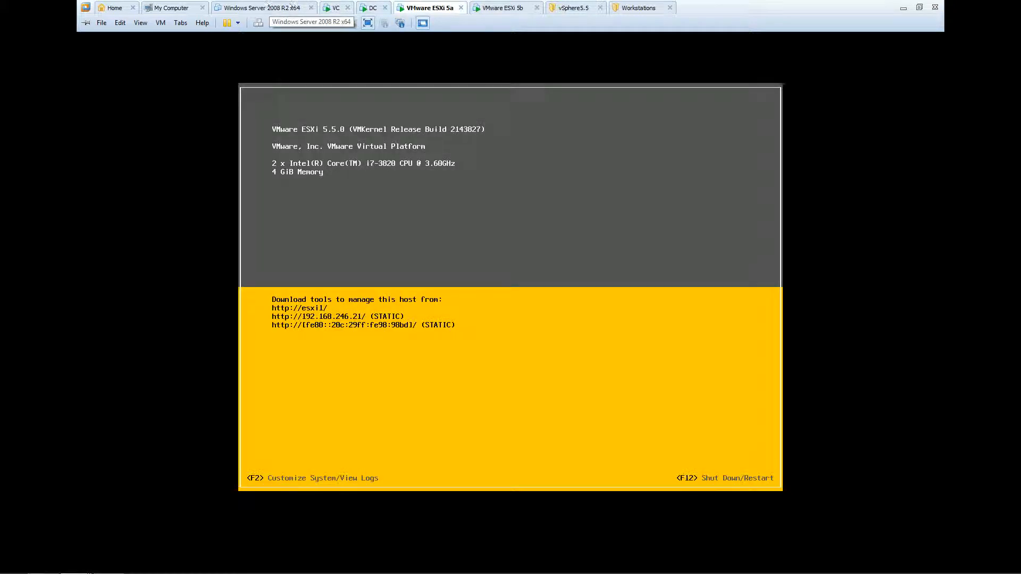
{"action": "left_click", "coordinate": [335, 8]}
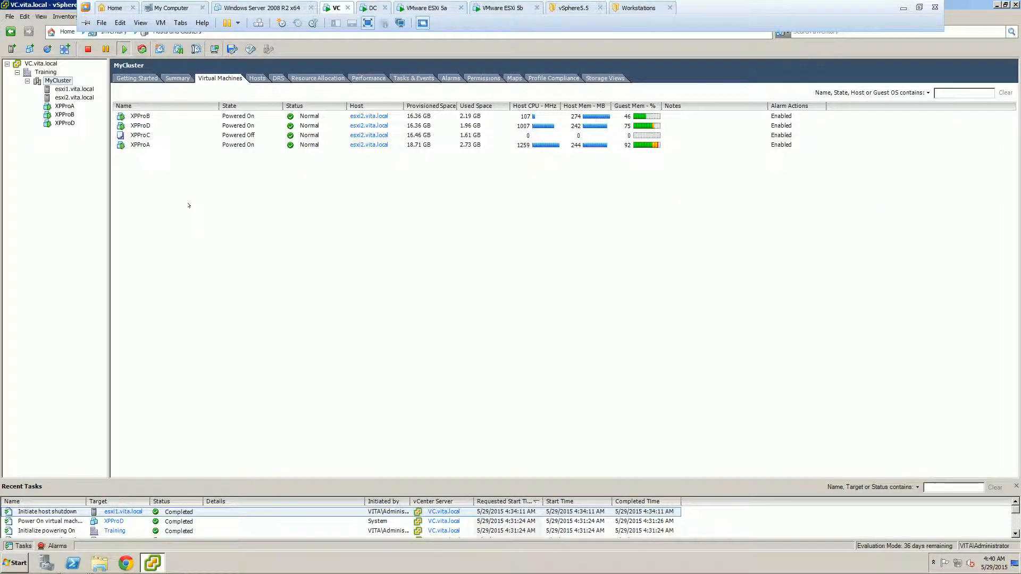
{"action": "right_click", "coordinate": [189, 206]}
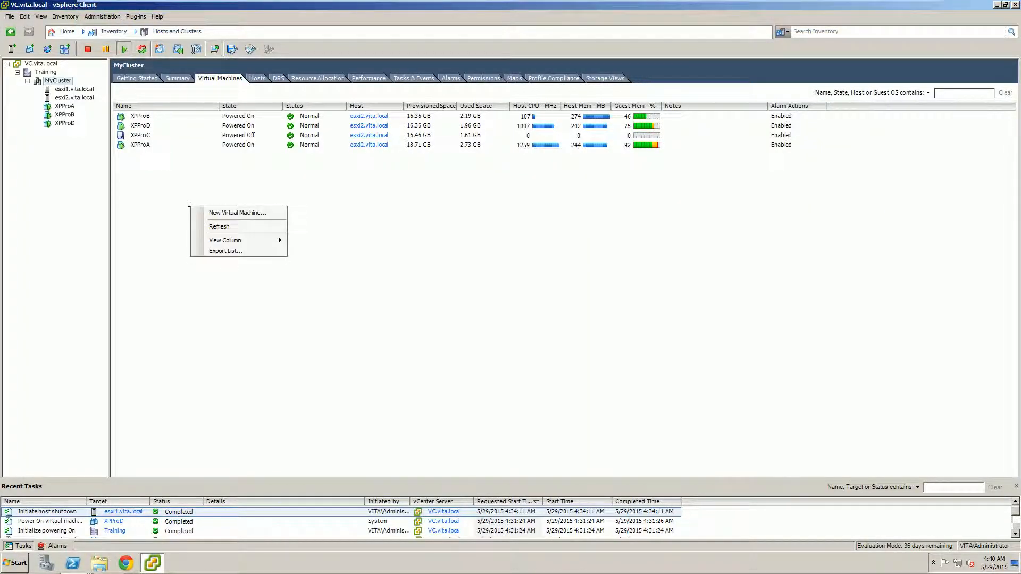
{"action": "left_click", "coordinate": [106, 145]}
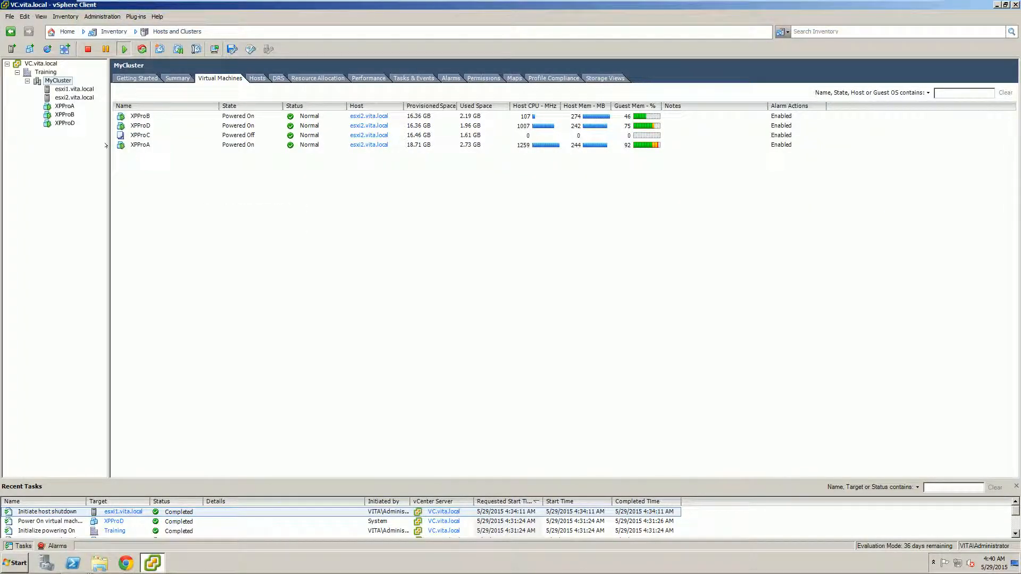
{"action": "left_click", "coordinate": [58, 80]}
{"action": "left_click", "coordinate": [73, 88]}
{"action": "left_click", "coordinate": [57, 80]}
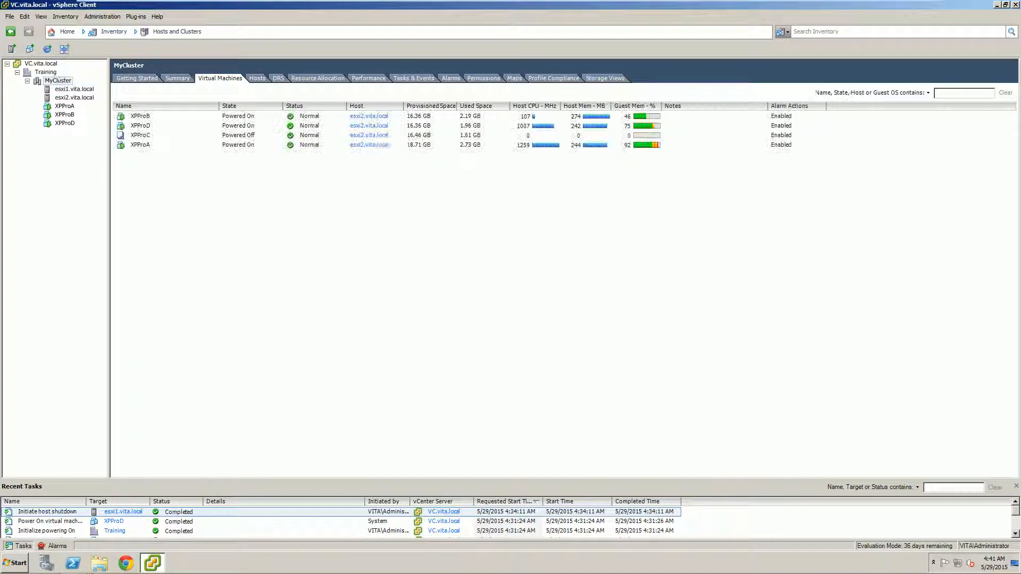
Refresh the MyCluster list, and compare the virtual machines on esxi1.vita.local, esxi2.vita.local and the cluster for DRS migration.
{"action": "right_click", "coordinate": [247, 212]}
{"action": "left_click", "coordinate": [270, 232]}
{"action": "right_click", "coordinate": [269, 230]}
{"action": "left_click", "coordinate": [288, 248]}
{"action": "left_click", "coordinate": [71, 88]}
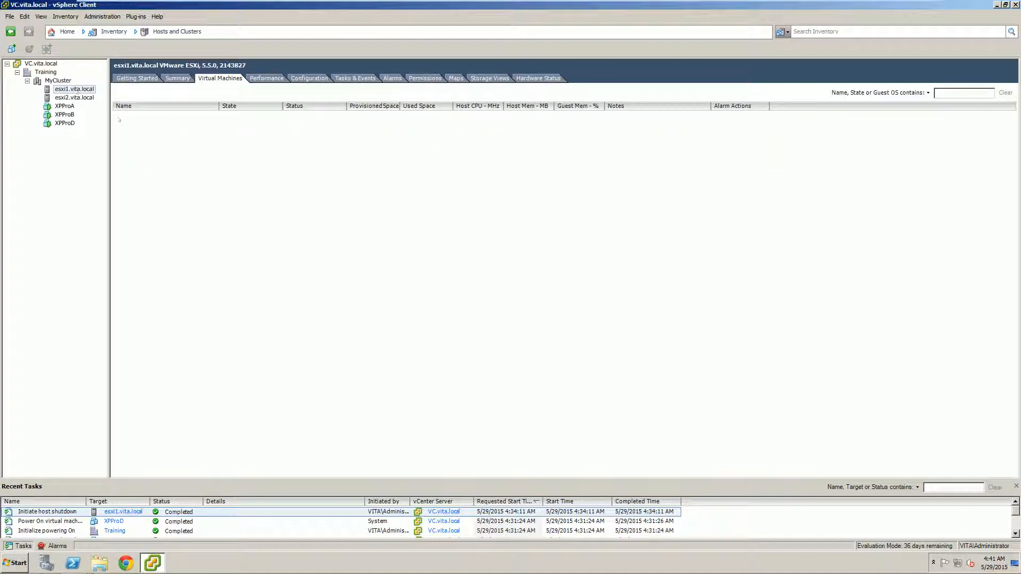
{"action": "left_click", "coordinate": [90, 98]}
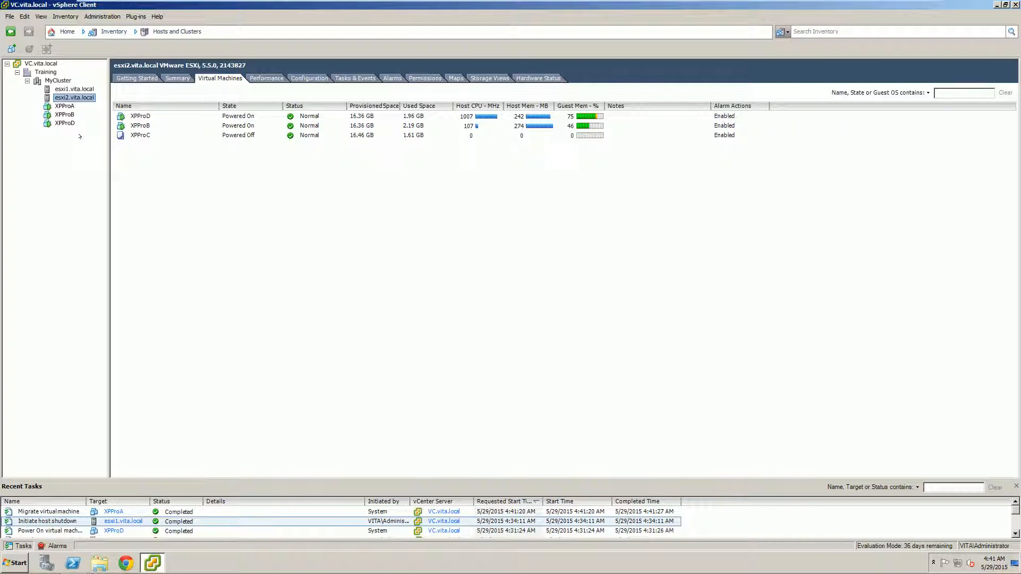
{"action": "left_click", "coordinate": [80, 89]}
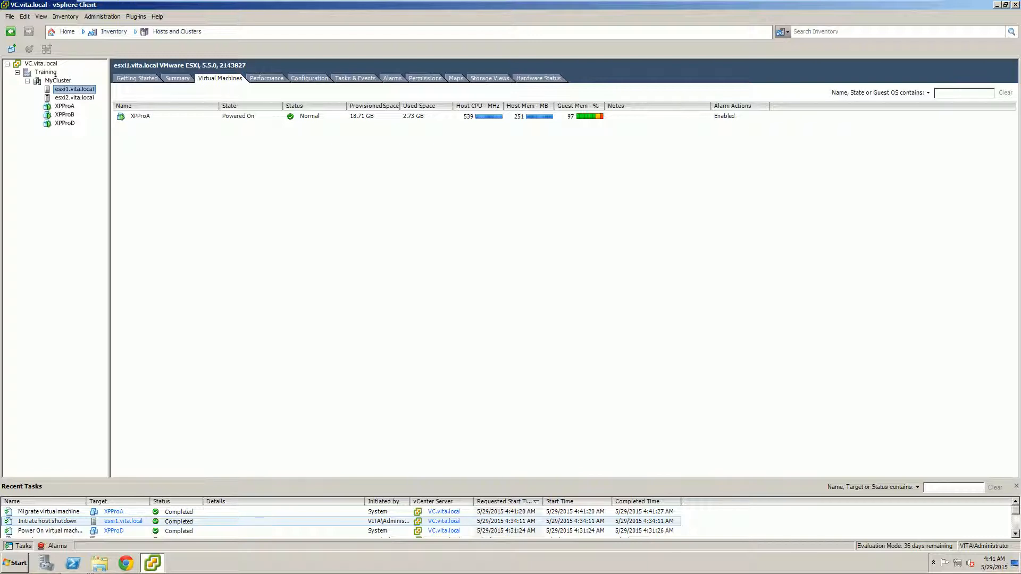
{"action": "left_click", "coordinate": [57, 80]}
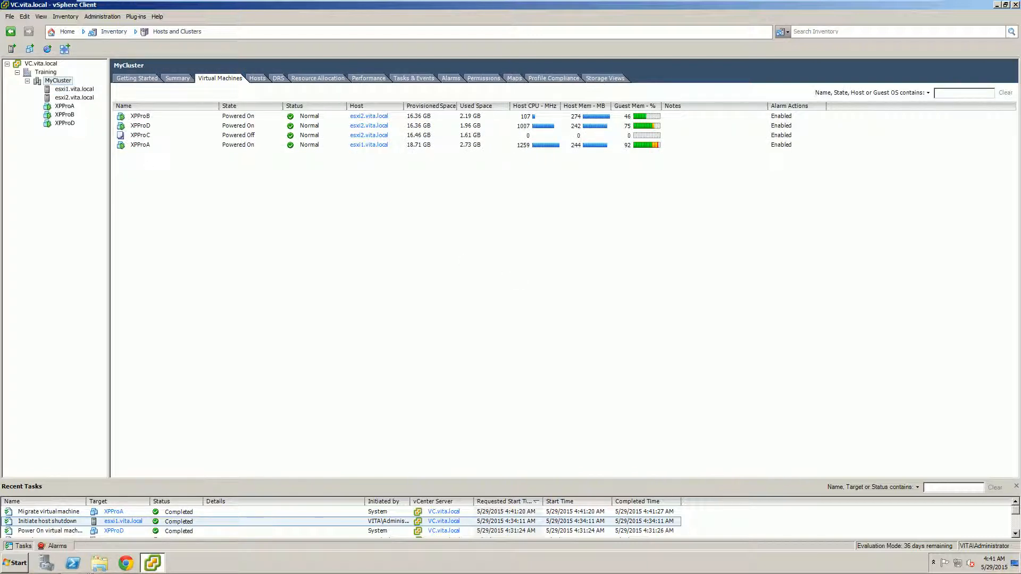